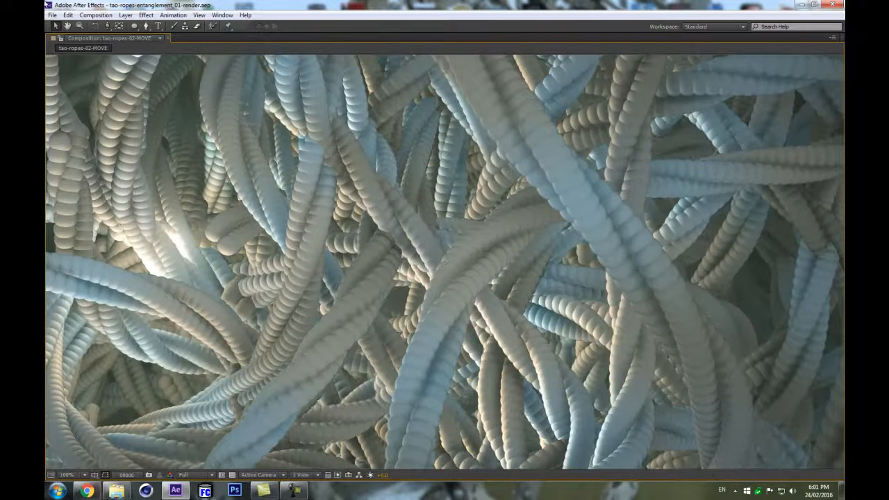
- Start a new project and create a composition named TAO-ropes
click(52, 14)
mouse_move(66, 28)
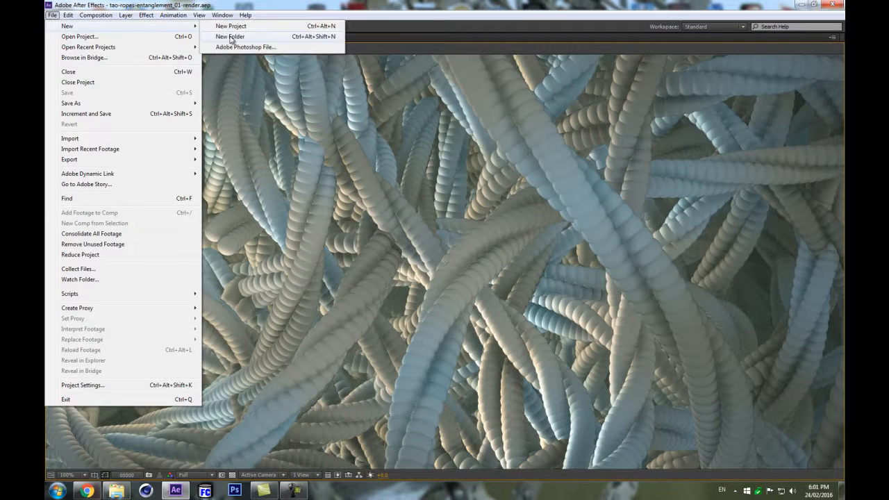
click(252, 27)
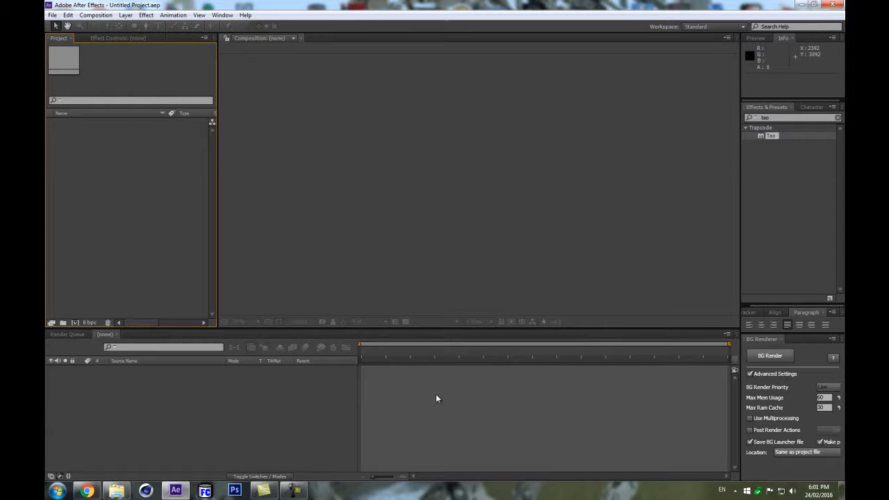
key(ctrl+n)
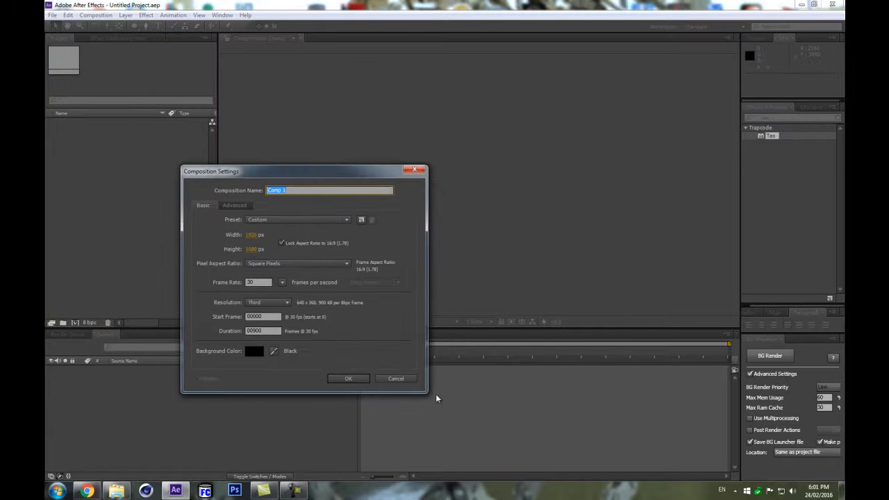
text(TA)
text(O)
text(-rap)
click(347, 379)
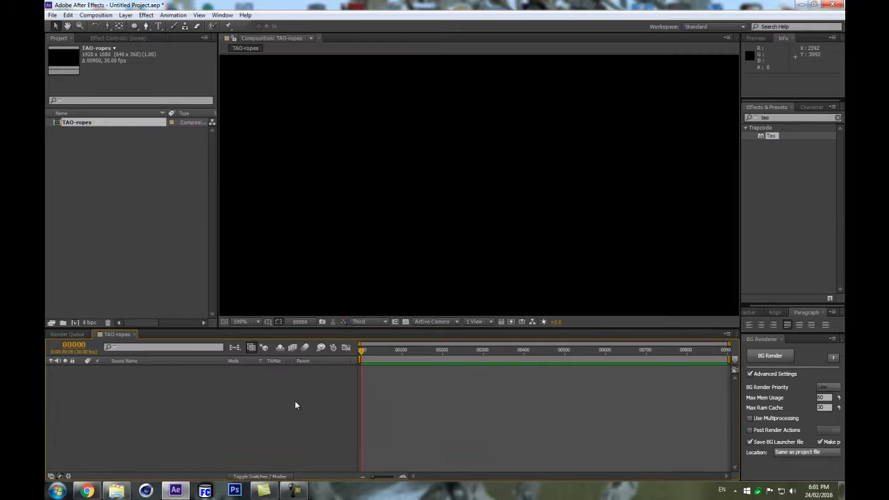
- Create a black solid named TAO at the full composition size of 1920 x 1080 px
key(ctrl+y)
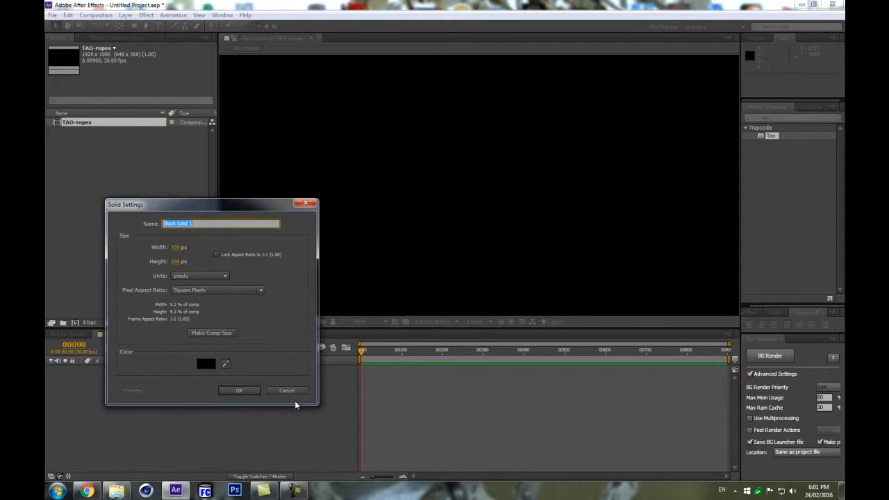
text(TAO)
click(214, 332)
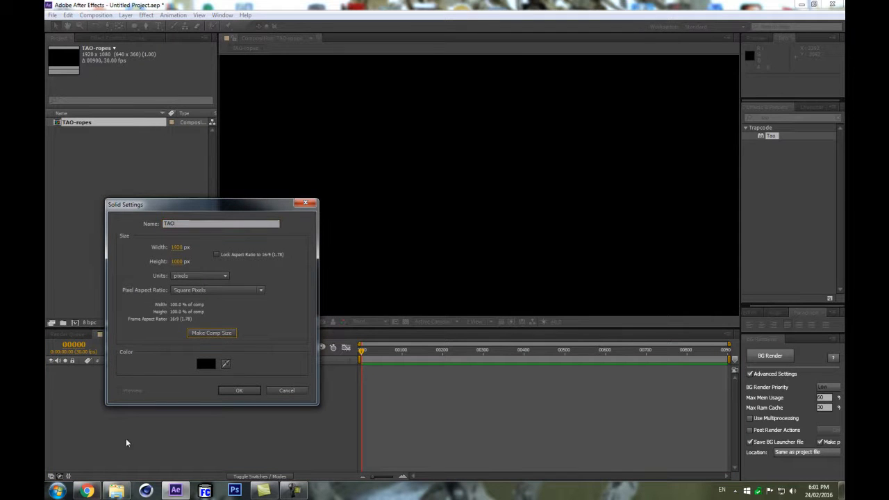
click(240, 391)
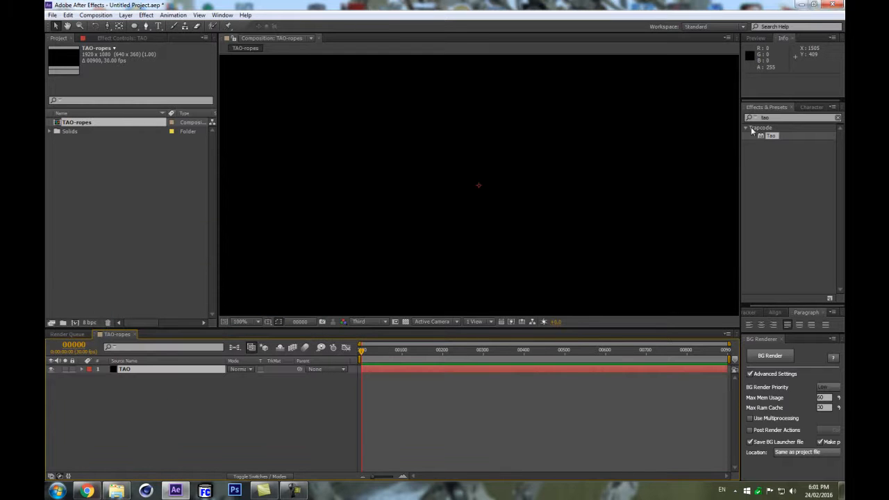
- Apply the Trapcode Tao effect to the TAO solid and turn off Generate Path in its Path Generator
drag(770, 135, 121, 369)
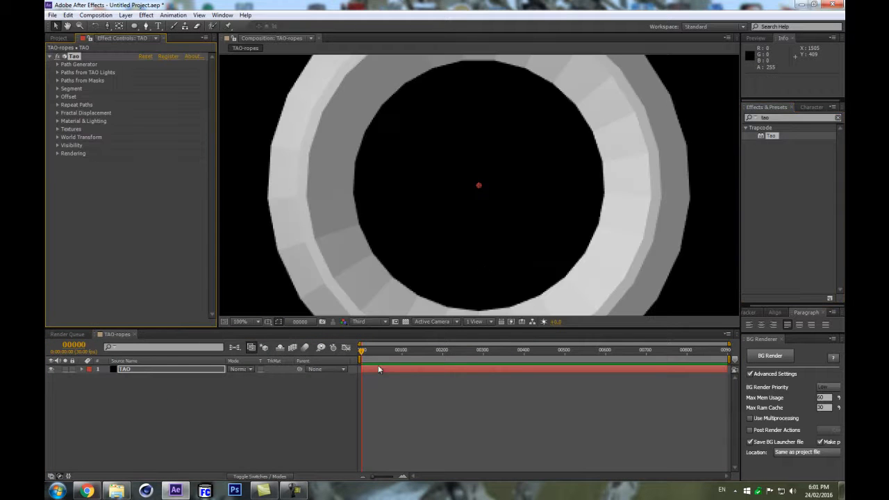
scroll(472, 271, down, 2)
click(58, 65)
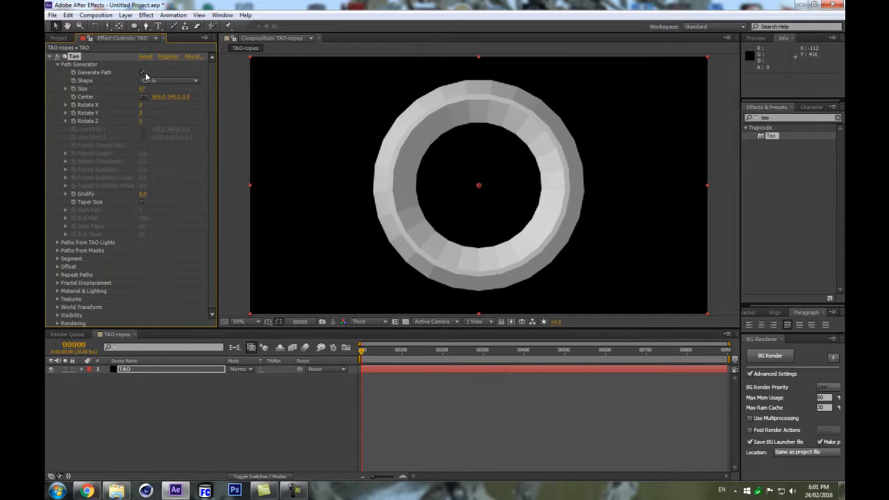
click(145, 72)
click(231, 390)
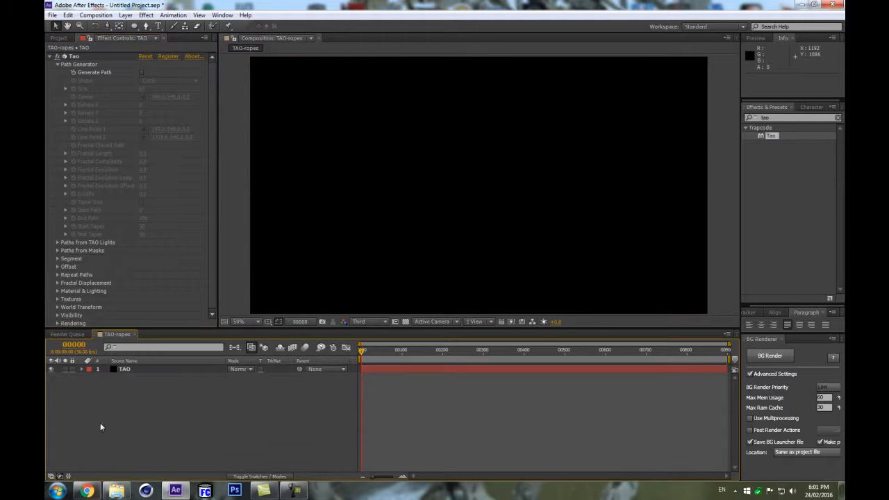
- Create a black solid named temp with a width and height of 100 px
click(137, 373)
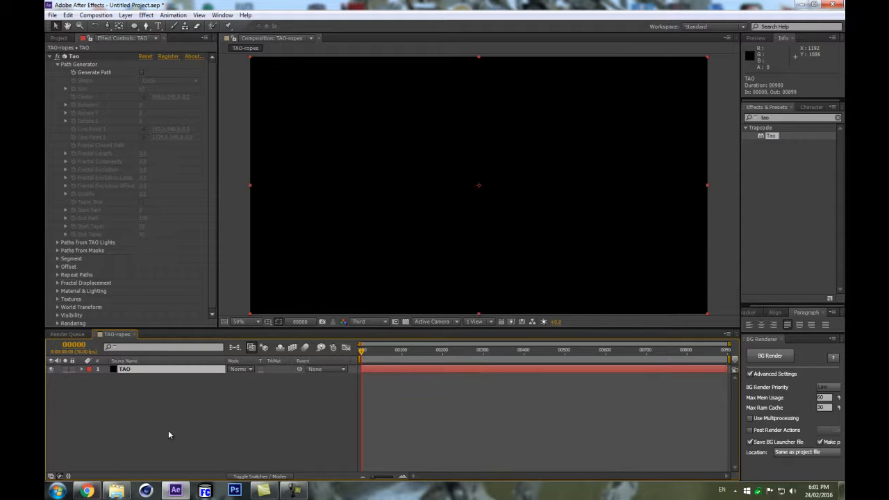
key(ctrl+y)
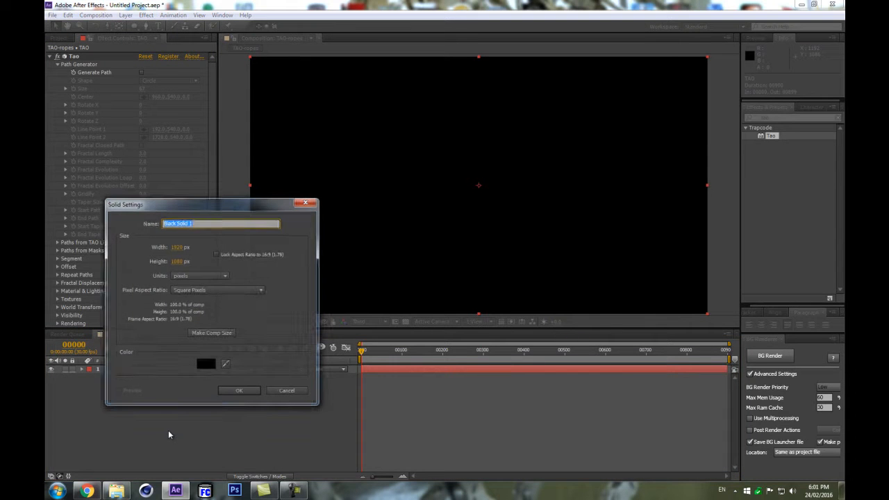
text(temp)
drag(238, 209, 458, 205)
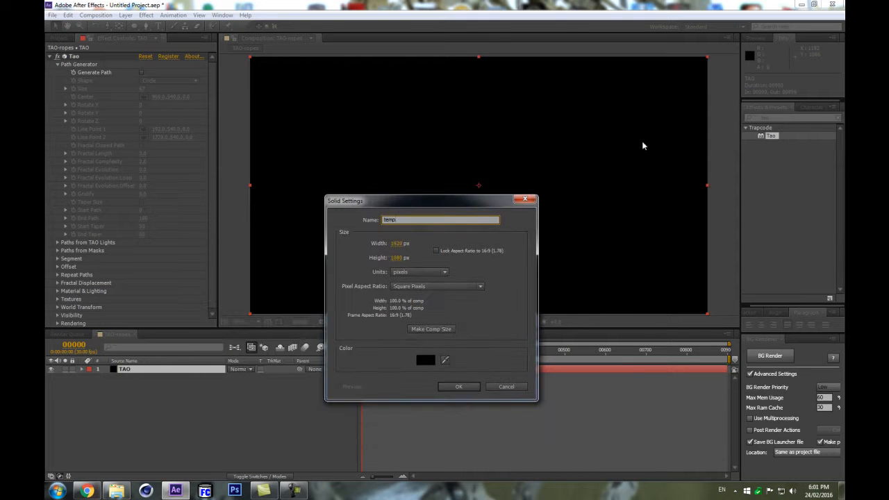
key(Tab)
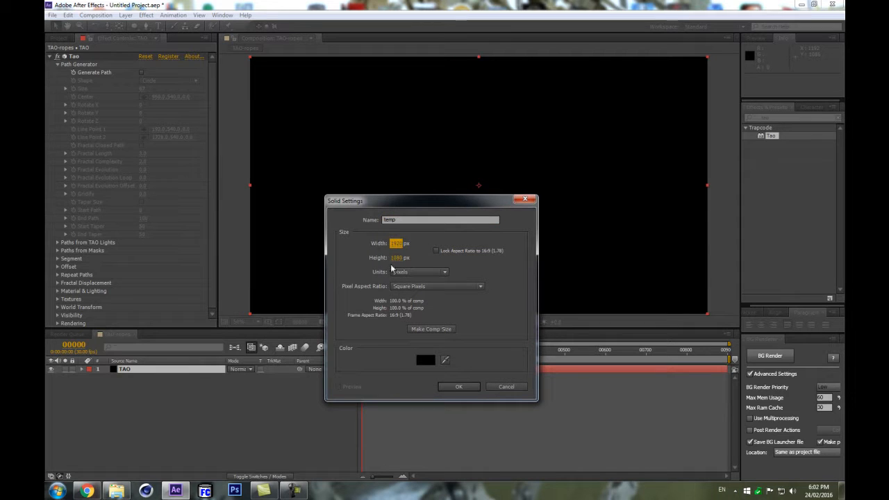
click(396, 244)
text(100)
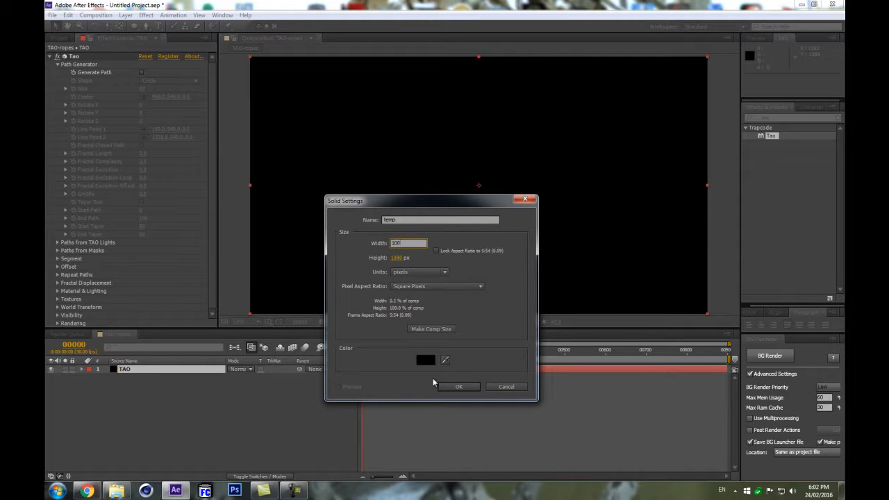
key(Tab)
text(100)
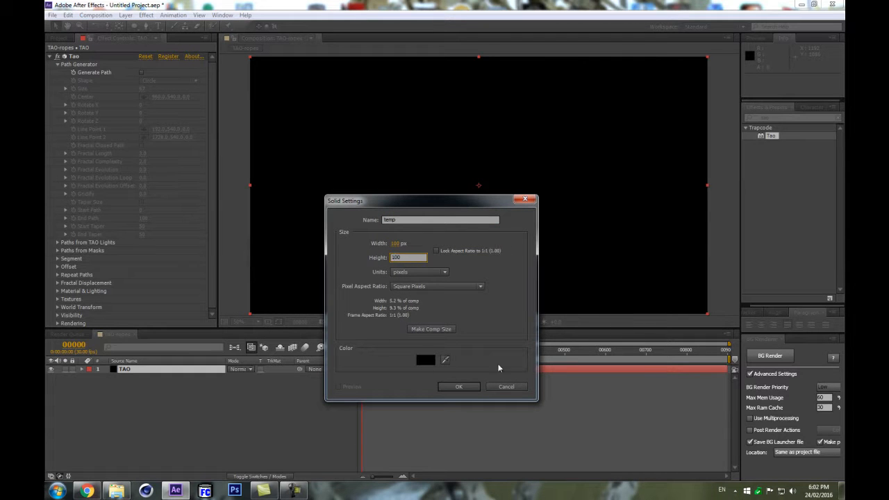
click(462, 386)
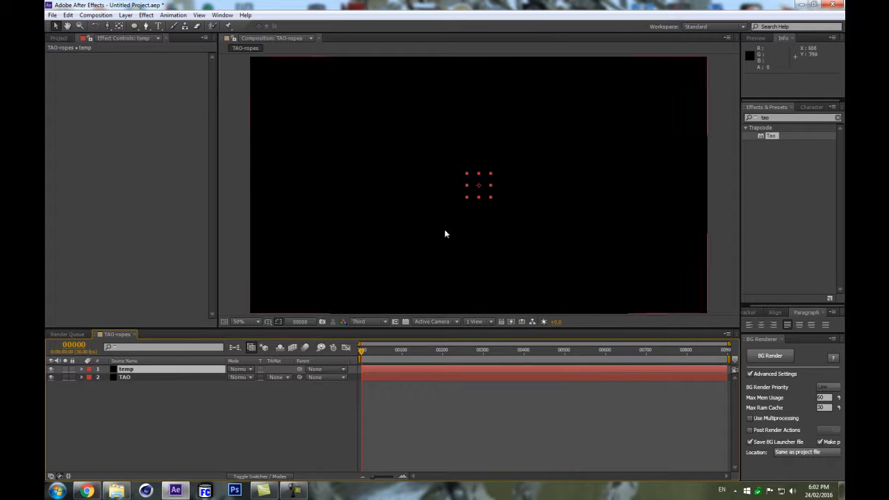
- Add an elliptical mask that fills the temp solid
drag(134, 26, 183, 45)
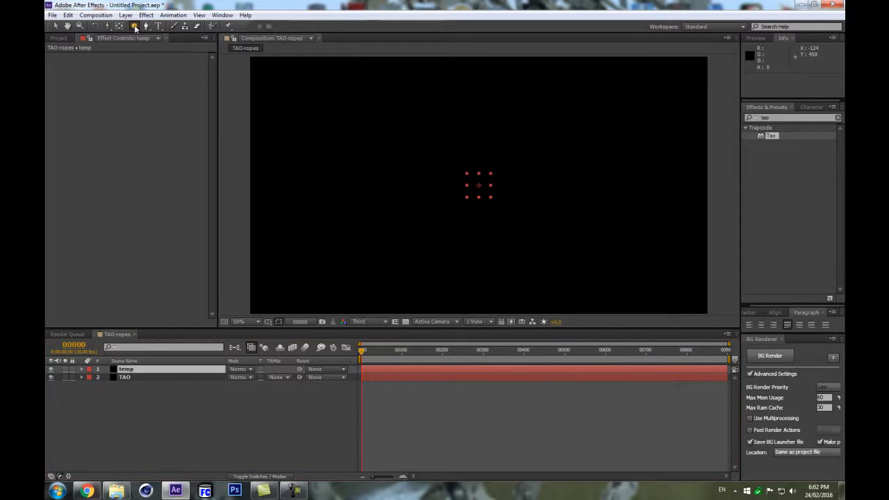
double_click(134, 27)
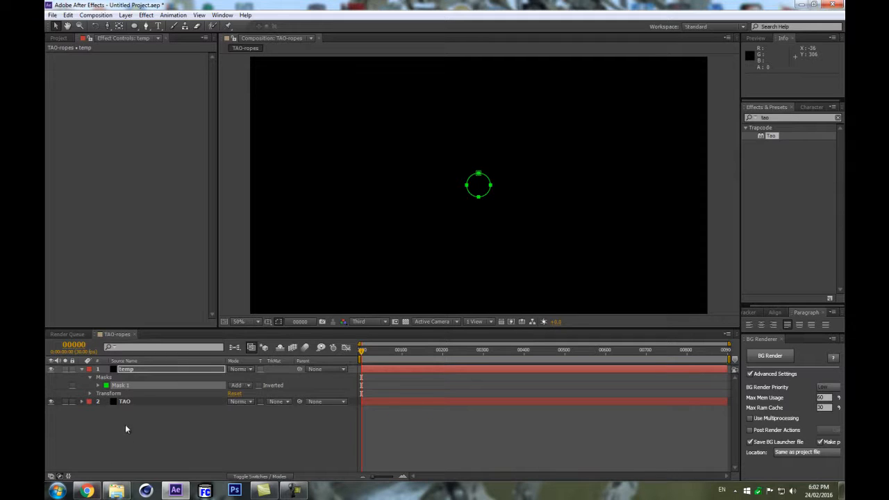
- Copy the Mask Path of Mask 1 on the temp layer and hide the layer
click(98, 385)
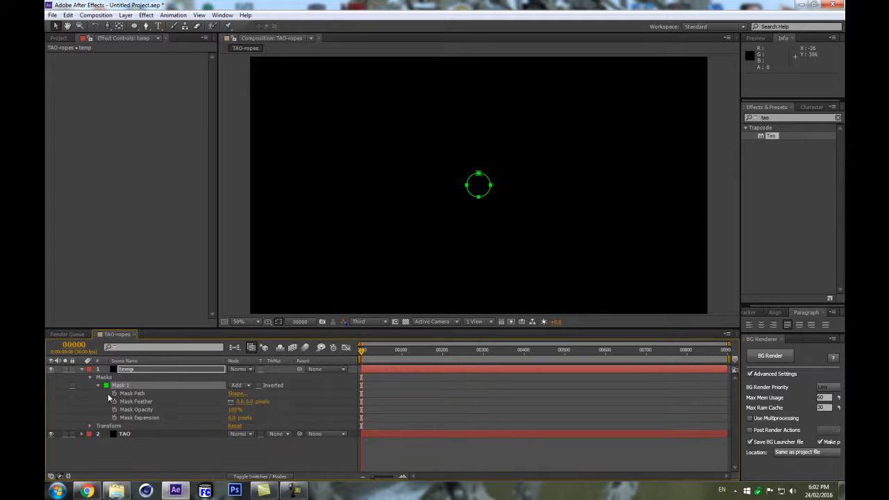
click(133, 395)
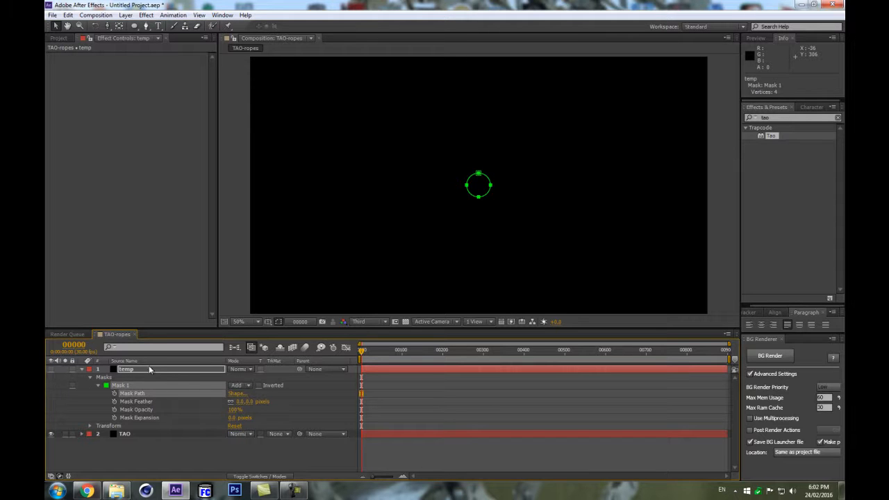
click(138, 369)
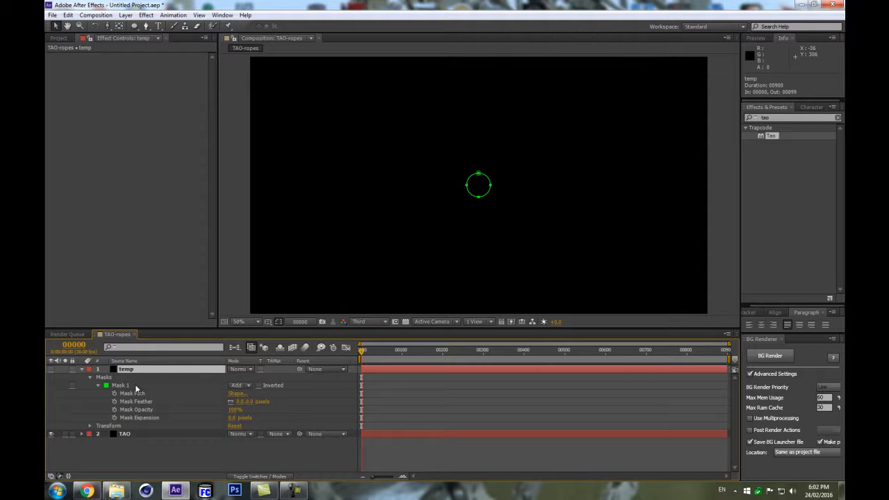
- Create a spot light named TAO
key(ctrl+alt+shift+l)
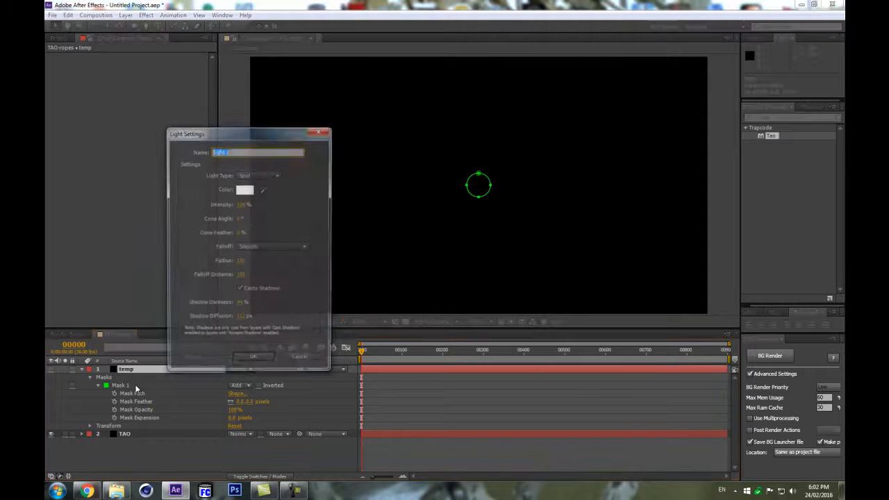
drag(201, 134, 349, 182)
text(TA)
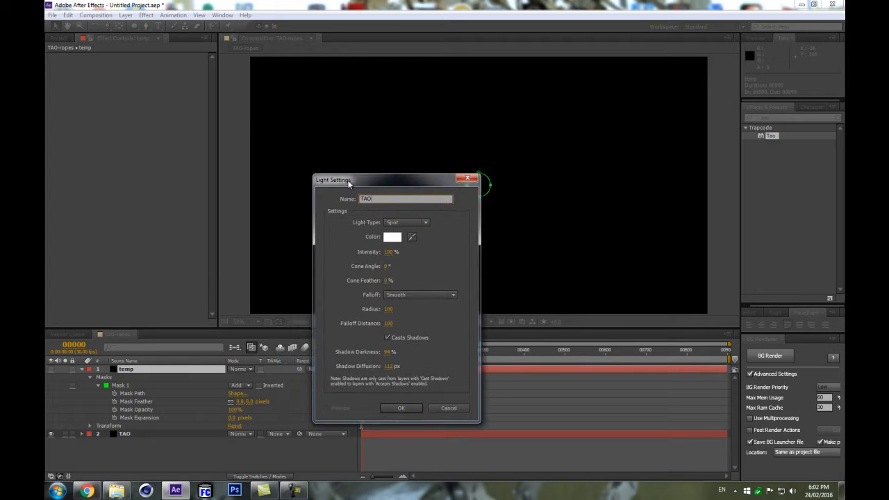
text(O)
click(392, 407)
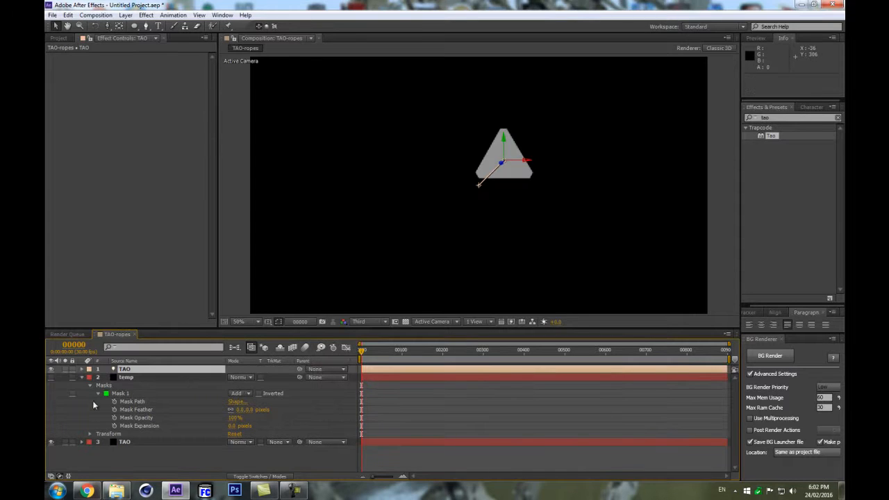
- Paste the copied mask path into the TAO light's Position property as keyframes
key(p)
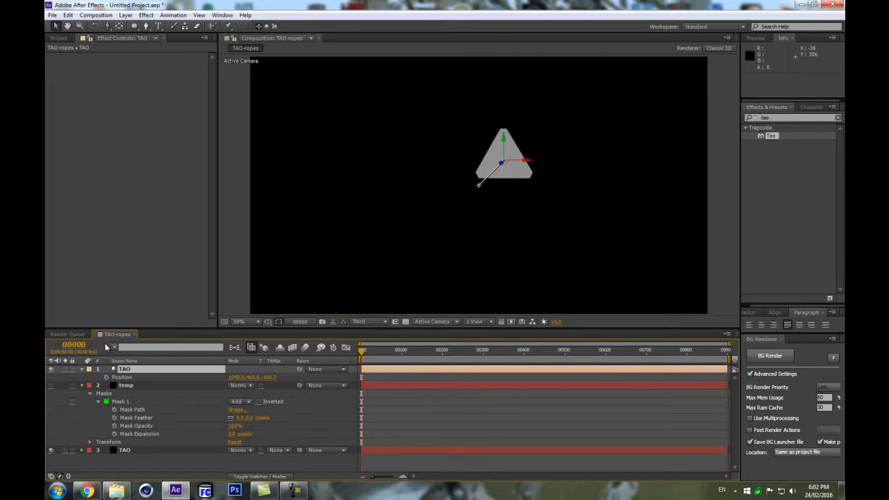
click(133, 380)
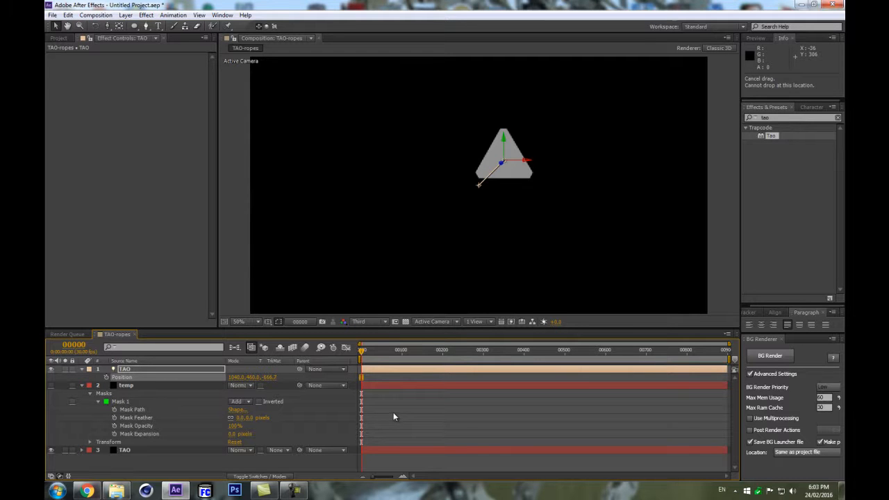
key(ctrl+v)
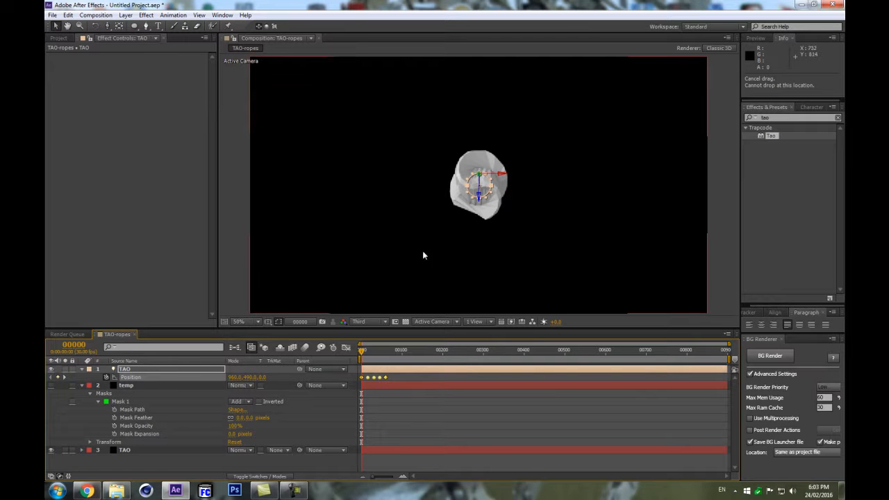
- Set the TAO light's Auto-Orientation to Off
scroll(489, 238, up, 1)
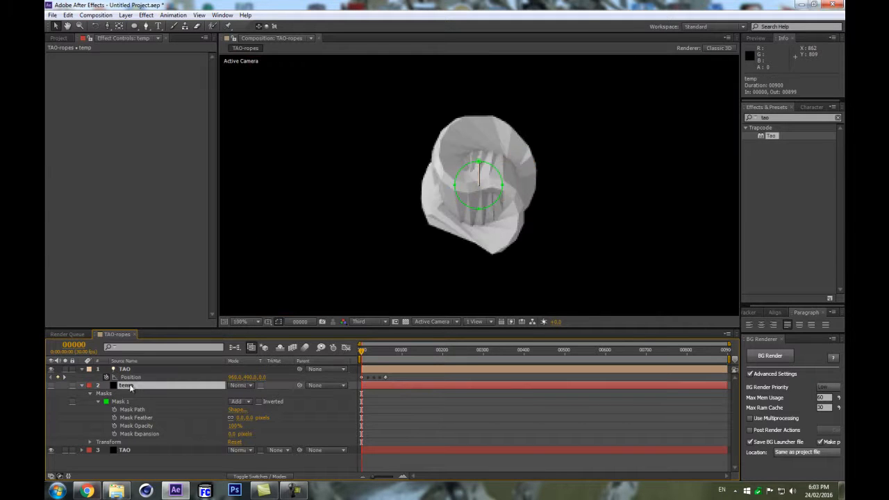
click(146, 371)
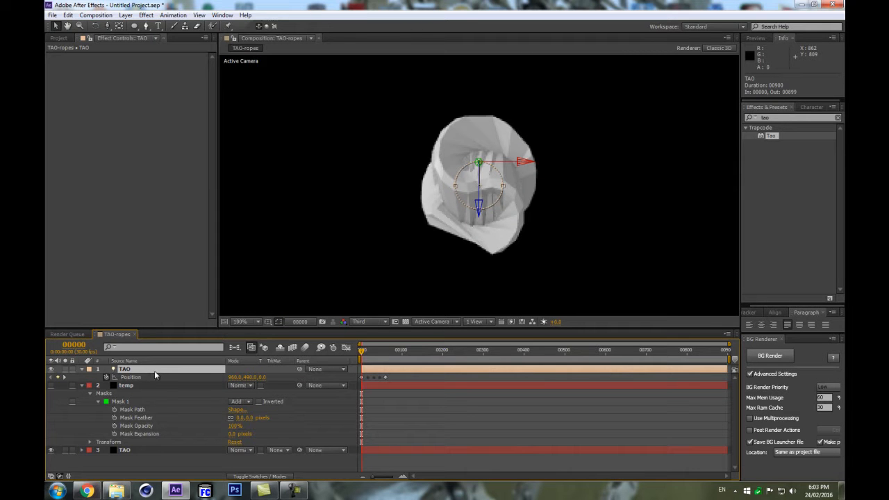
right_click(154, 370)
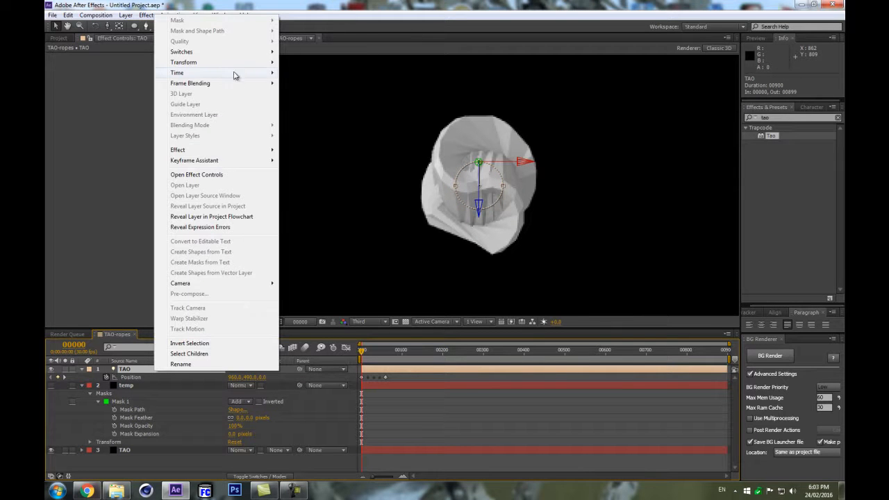
mouse_move(237, 64)
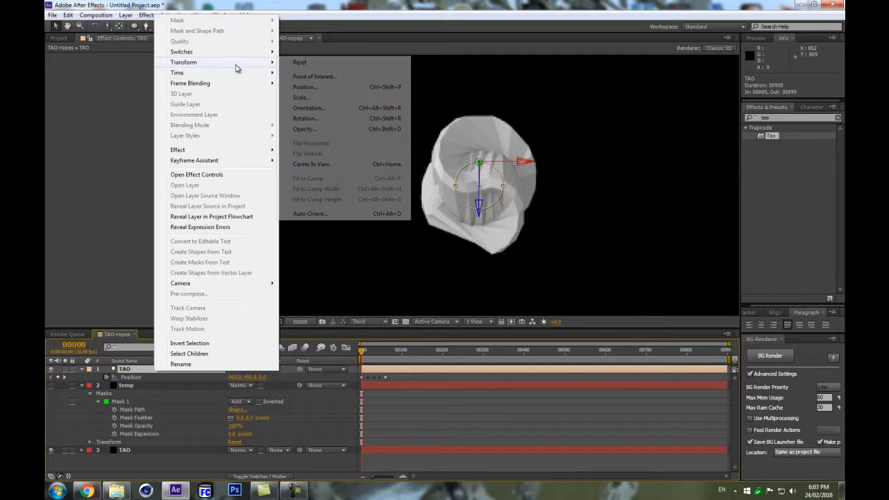
click(309, 214)
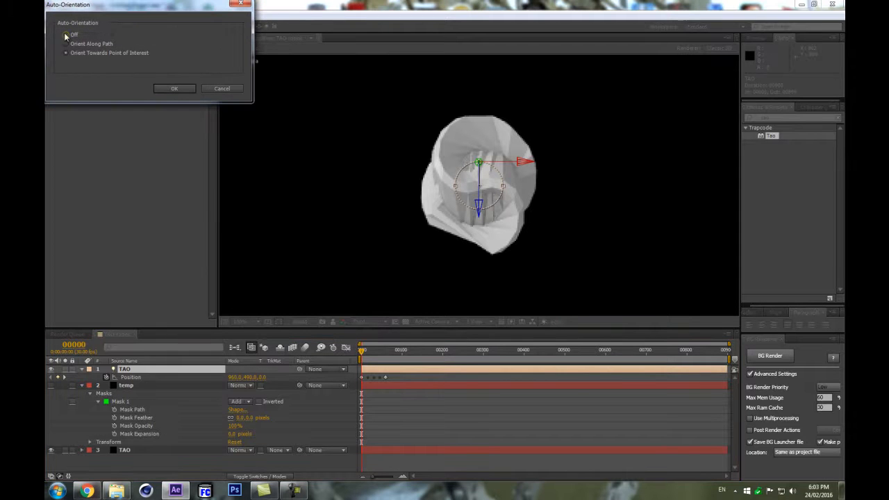
click(186, 92)
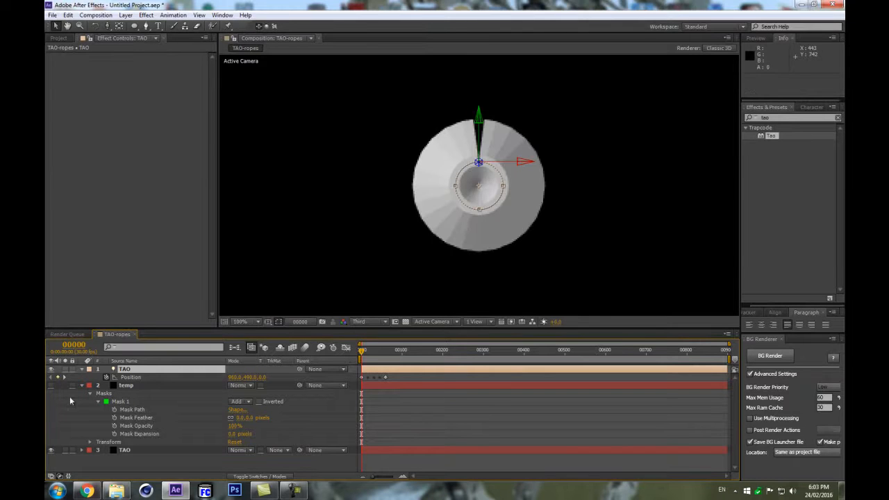
- Set the Segment Mode of the Tao effect on the TAO solid layer to Repeat Sphere
click(184, 451)
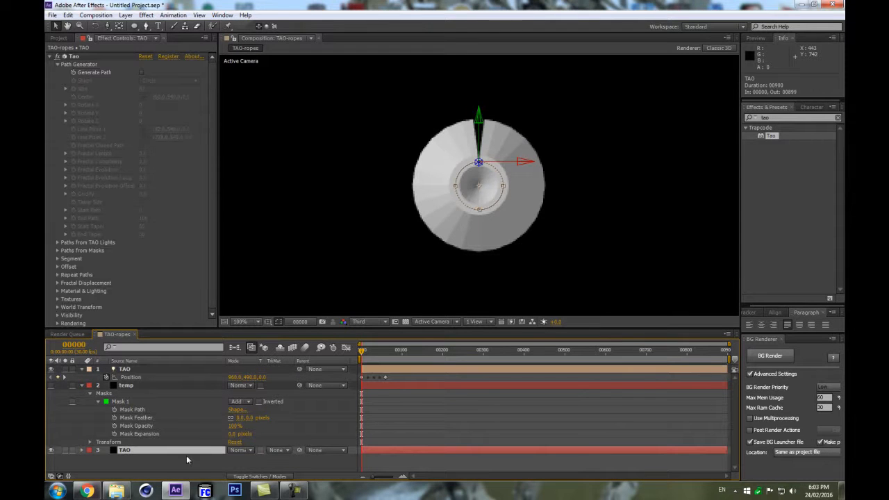
click(57, 258)
scroll(59, 257, down, 4)
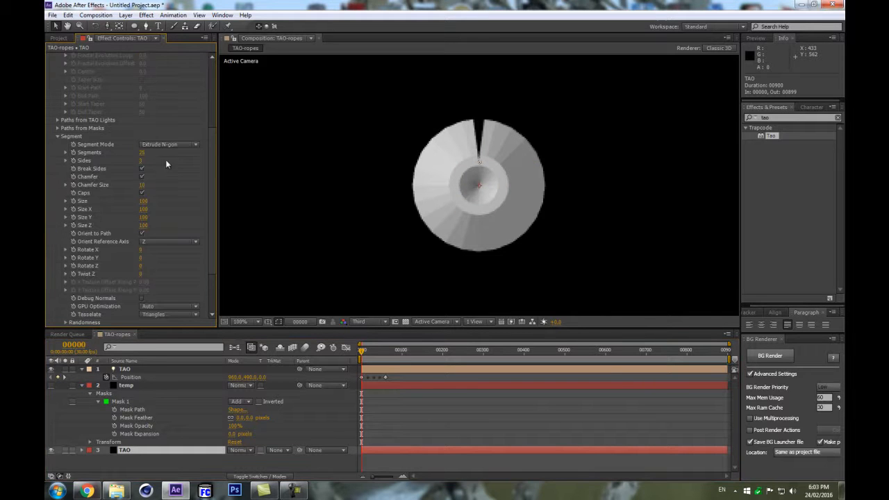
click(185, 146)
click(179, 177)
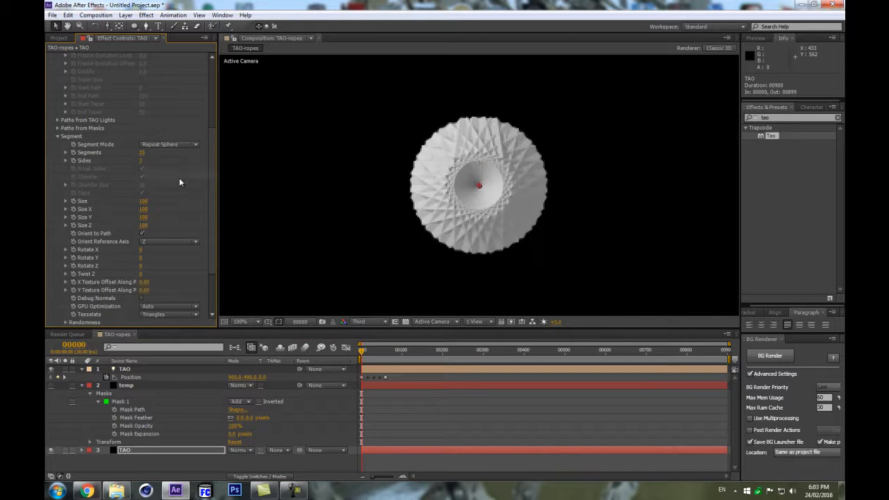
- Set the Tao segment values to 9 Segments, 9 Sides and a Size of 57
mouse_move(141, 164)
mouse_down()
mouse_move(168, 159)
mouse_move(135, 155)
mouse_up()
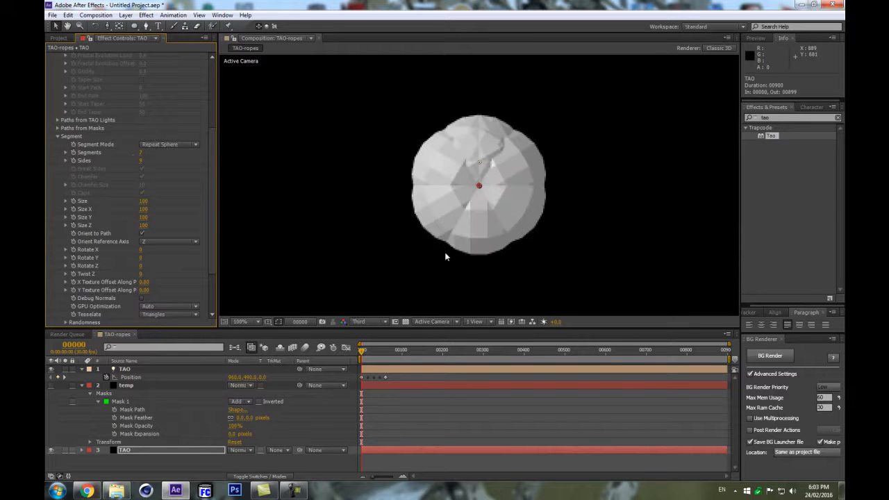
drag(143, 201, 123, 204)
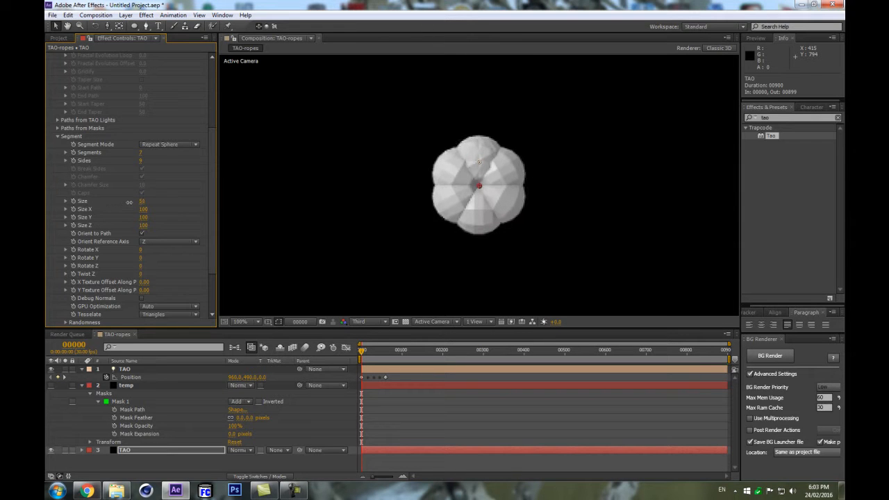
drag(142, 152, 133, 151)
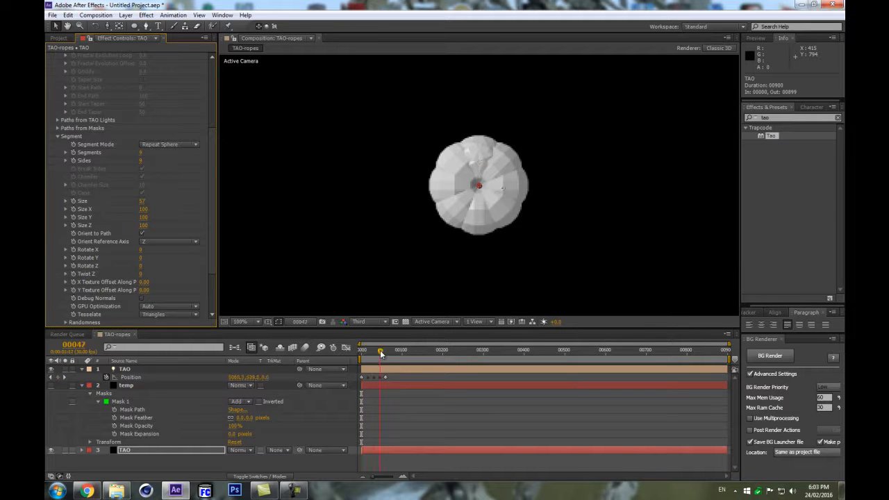
- Collapse the Segment settings and examine the Paths from TAO Lights settings of the Tao effect
scroll(107, 170, up, 5)
scroll(91, 172, down, 5)
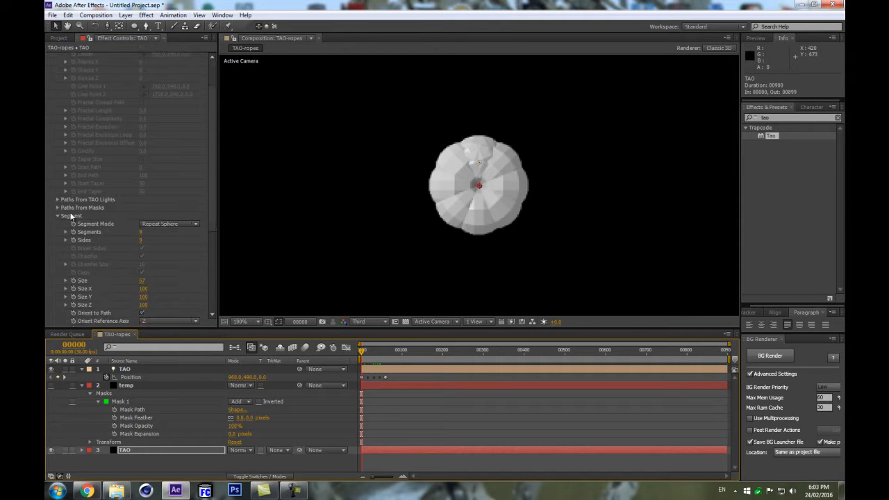
click(58, 151)
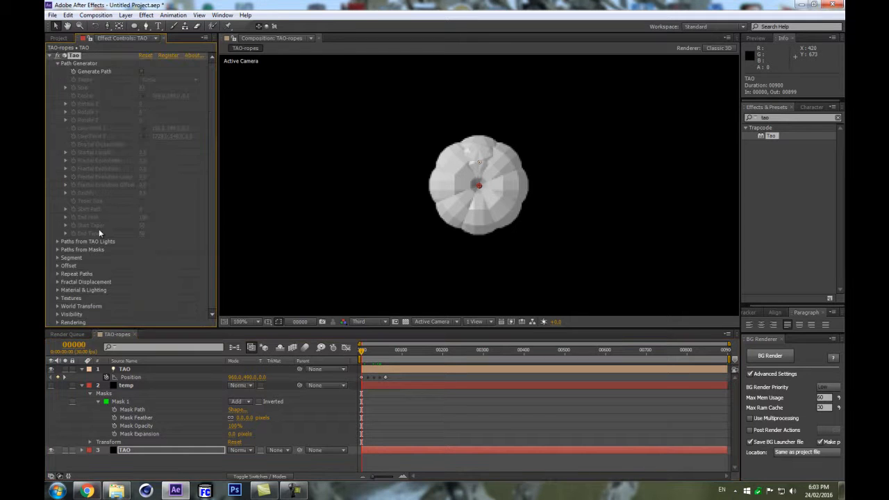
click(57, 241)
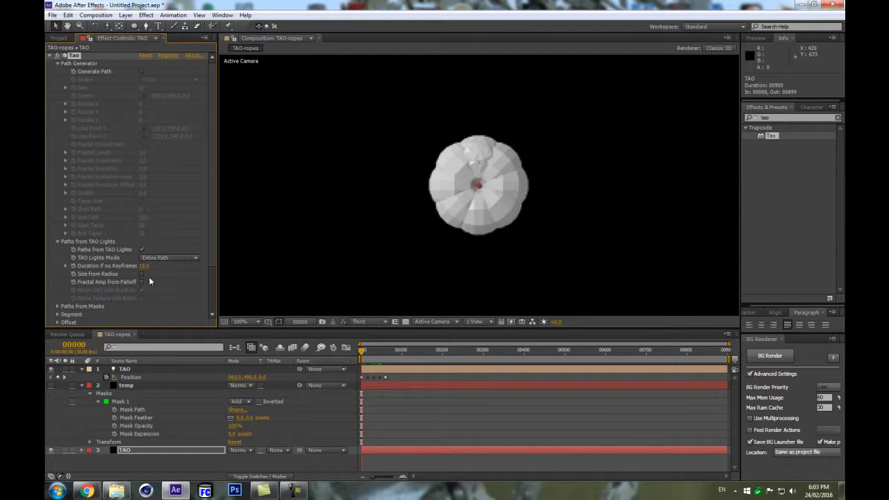
- Add the expression loopOut(type = "cycle", numKeyframes = 0) to the TAO light's Position and preview the motion up to frame 300
click(73, 345)
text(300)
key(Return)
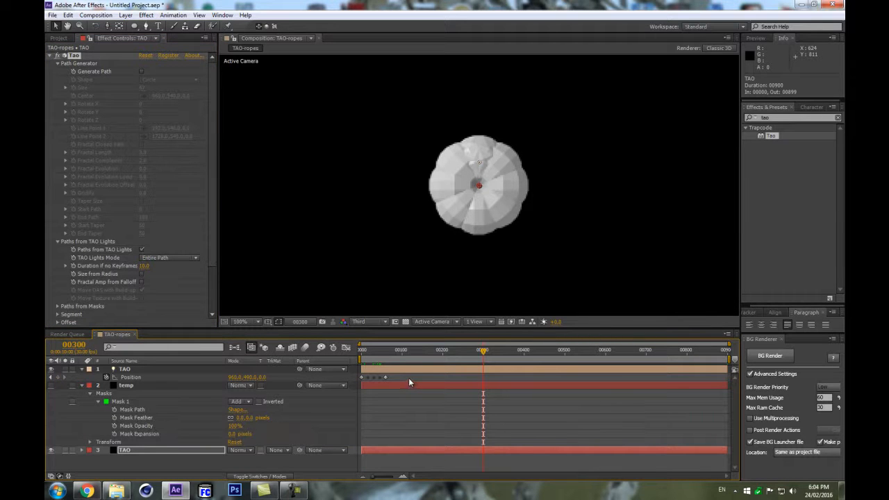
drag(350, 384, 408, 373)
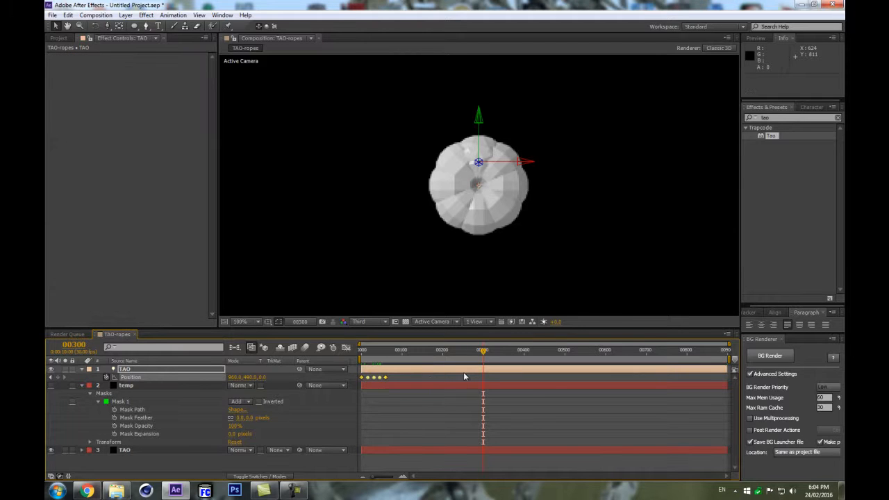
alt+click(106, 378)
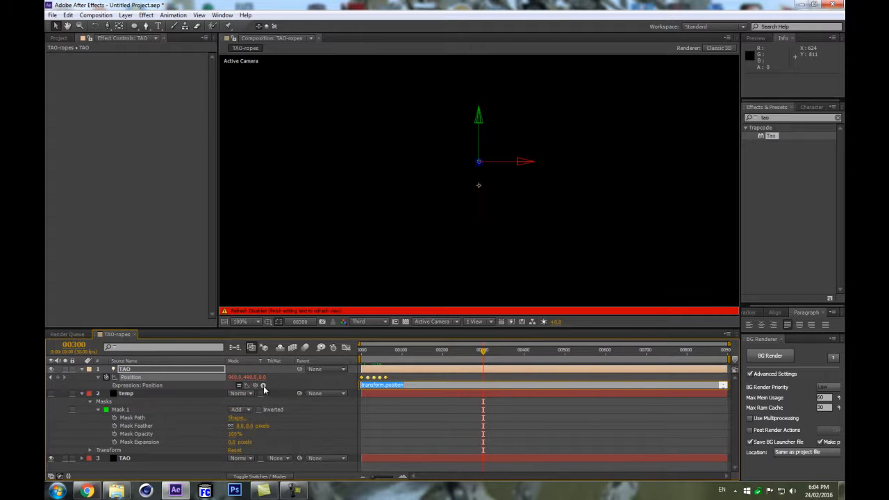
click(263, 385)
mouse_move(329, 351)
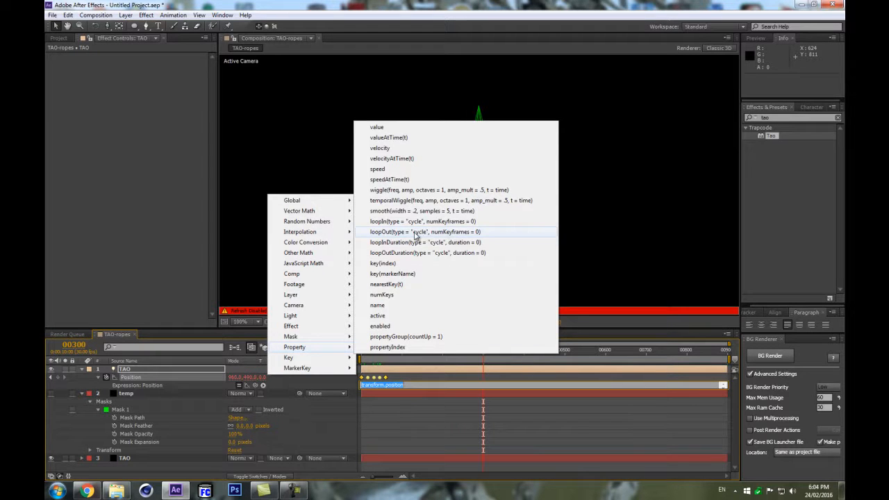
click(448, 233)
click(347, 411)
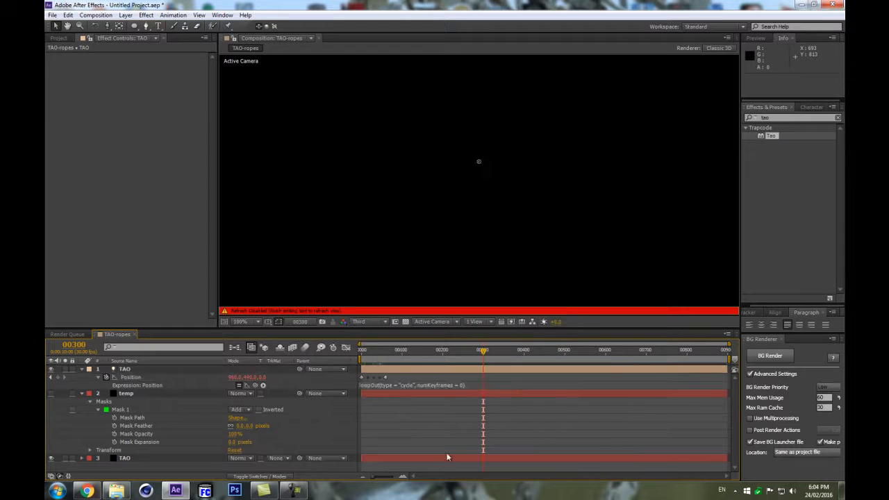
drag(365, 352, 484, 337)
key(Page_Down)
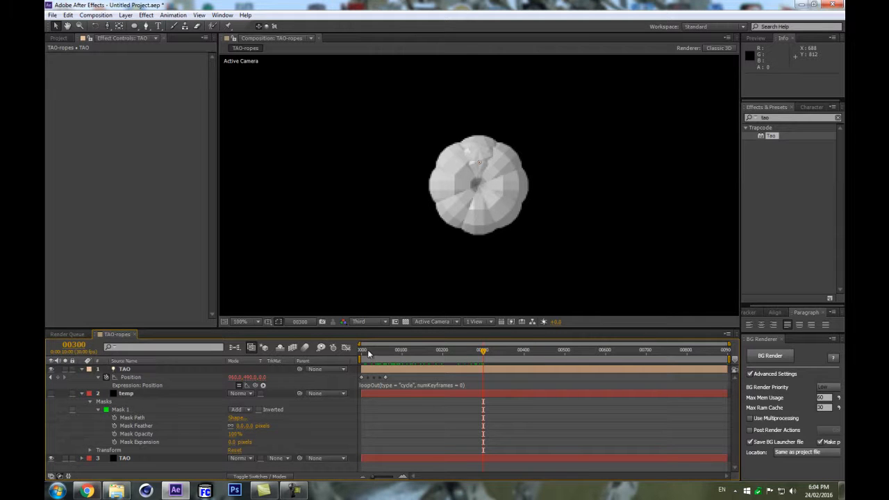
- Compress the TAO light's Position keyframes proportionally so that the last one falls on frame 50
click(387, 351)
click(73, 345)
text(00050)
key(Return)
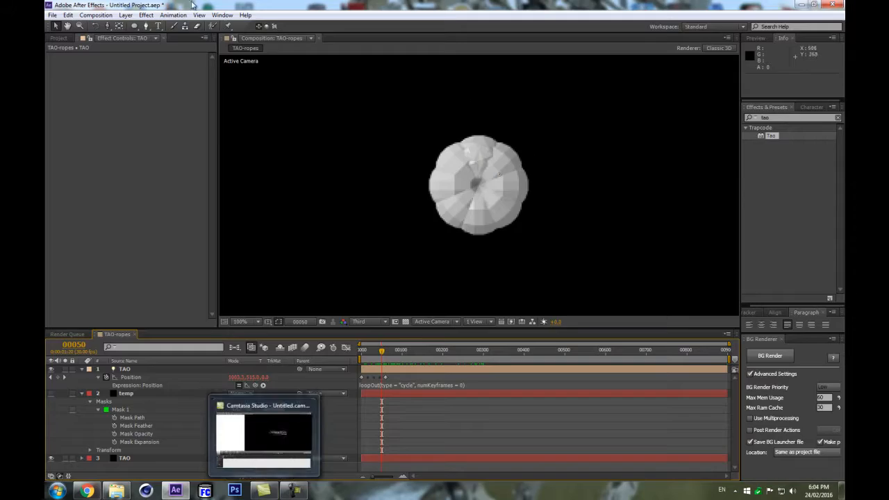
key(=)
key(=)
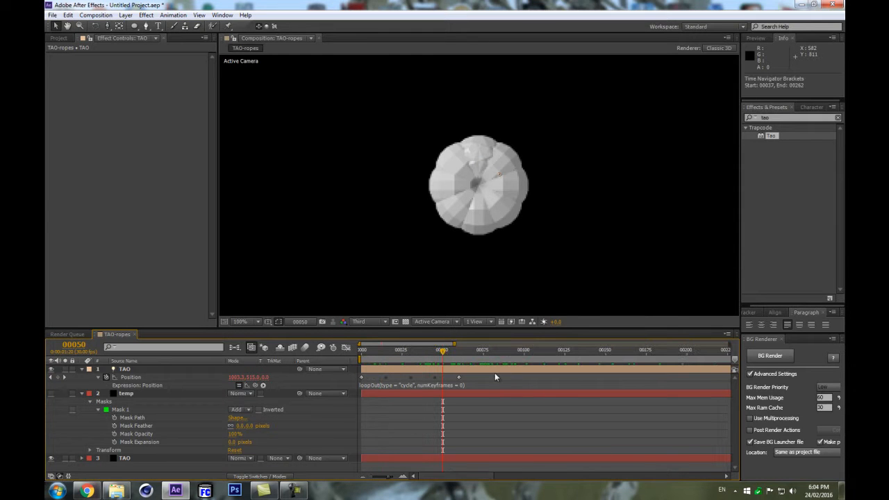
drag(486, 372, 329, 387)
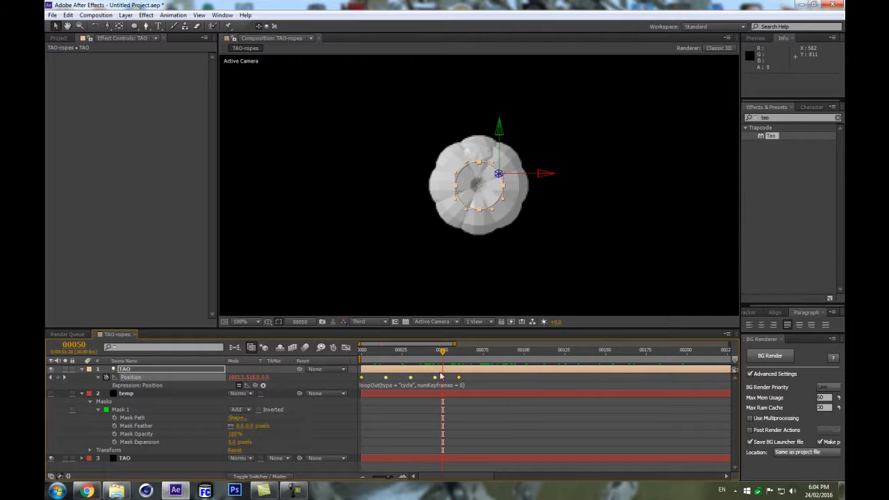
drag(458, 381, 439, 380)
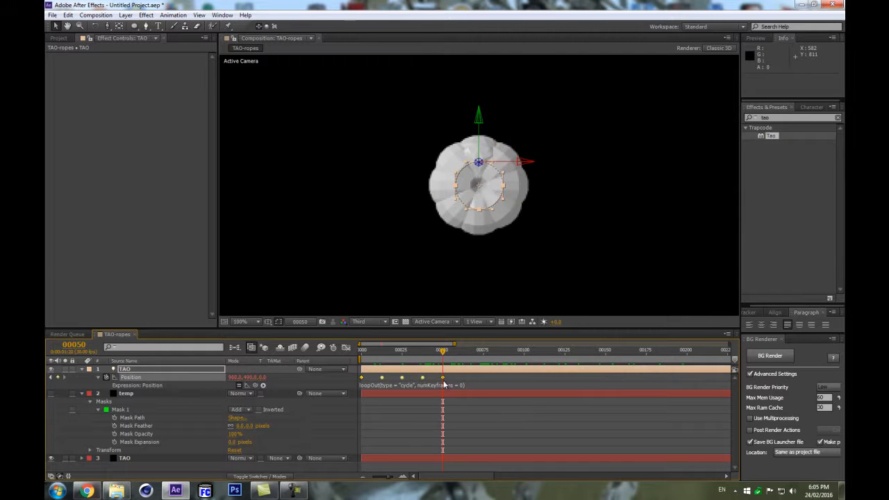
- Show the full timeline and scrub to frame 300 to check the light's looping motion
drag(455, 344, 731, 343)
drag(487, 351, 483, 352)
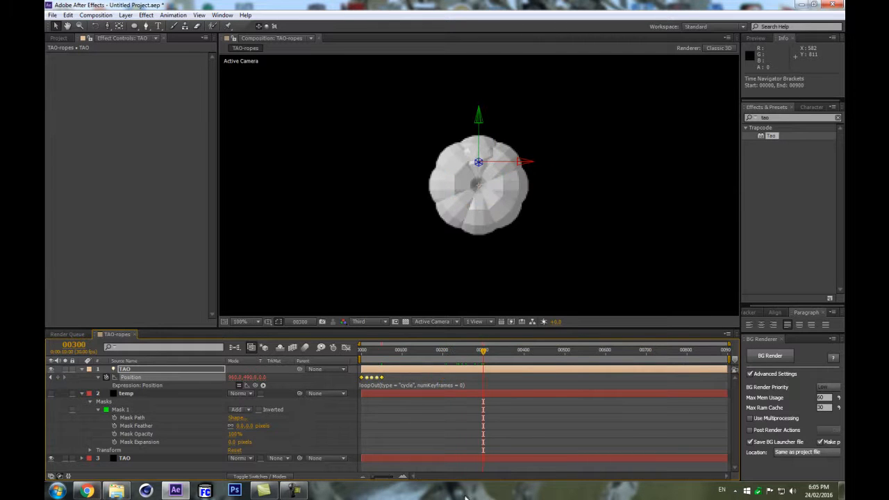
click(318, 417)
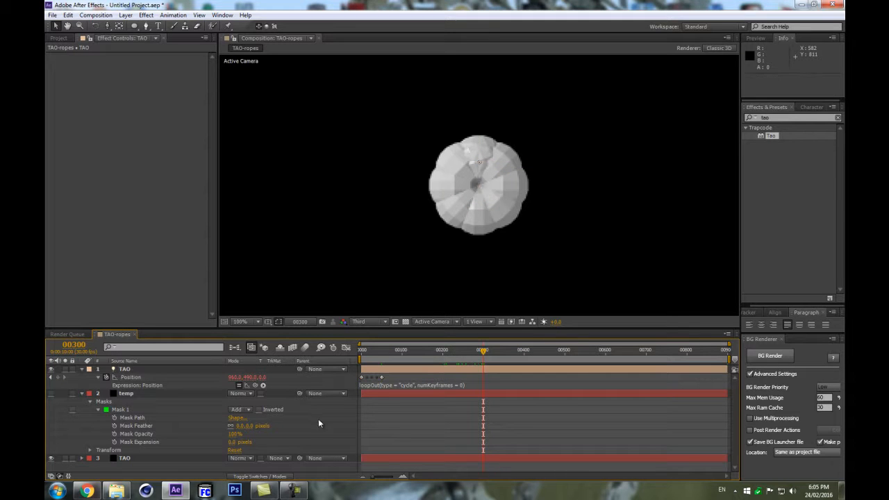
click(407, 351)
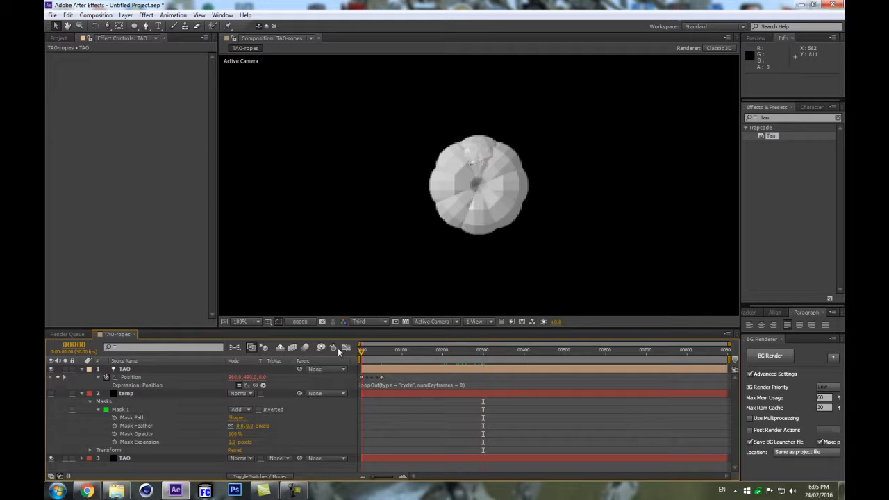
drag(464, 325, 485, 324)
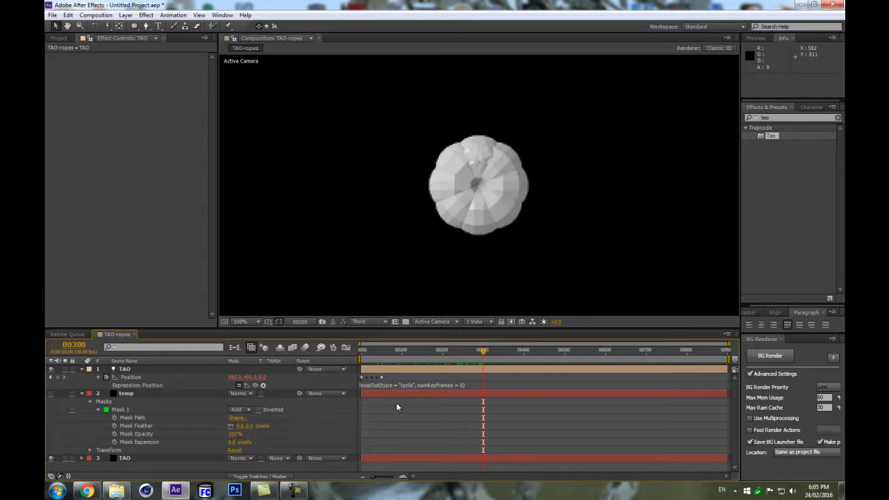
drag(400, 373, 361, 391)
click(136, 460)
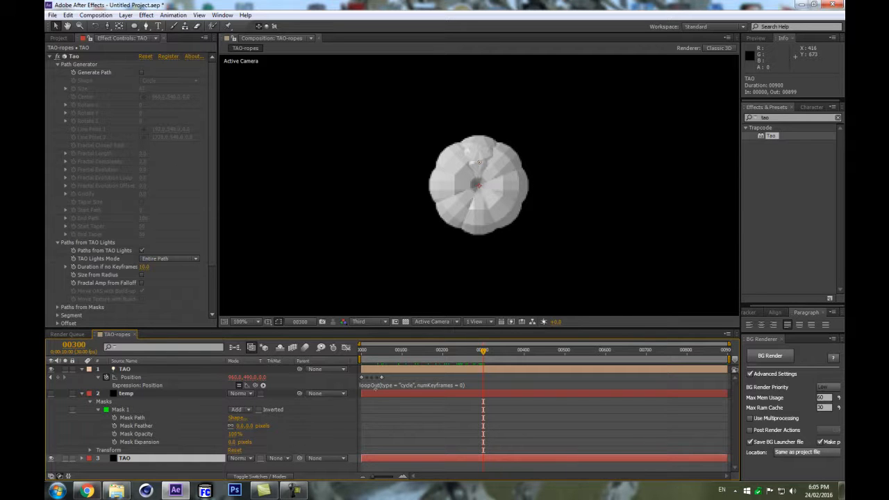
drag(373, 388, 374, 396)
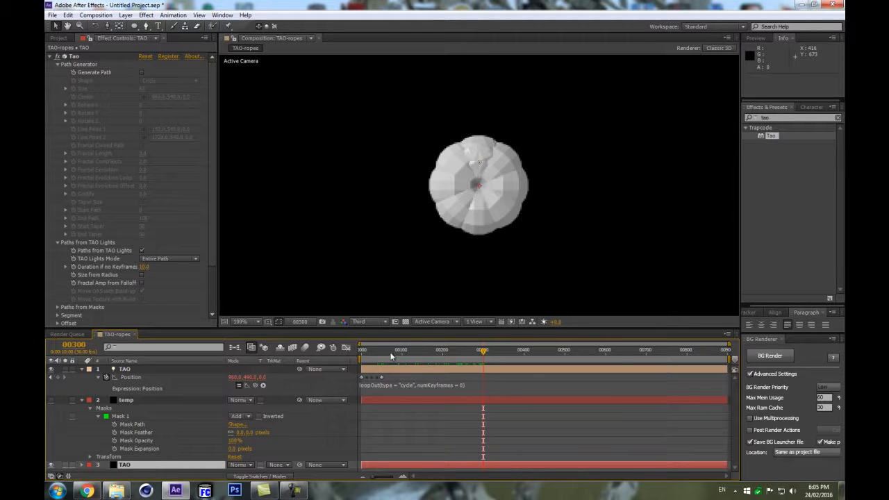
- Create a null object and copy the TAO light's animated Position property at frame 0
click(127, 369)
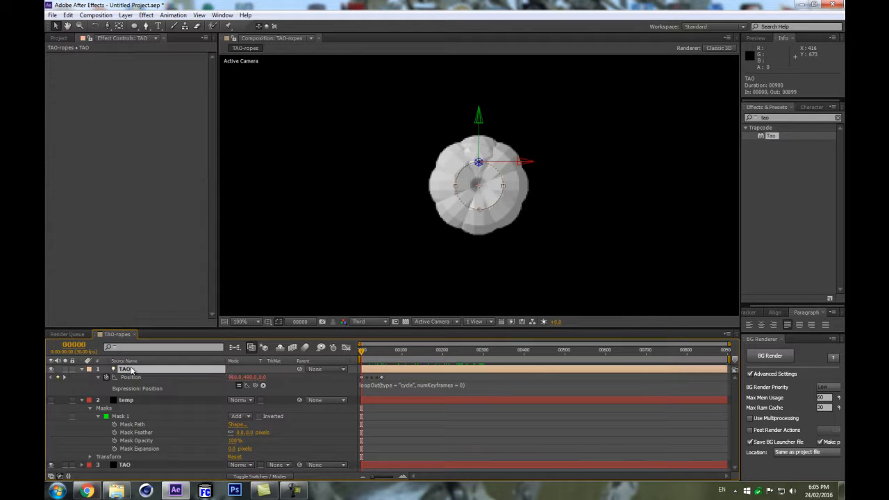
key(ctrl+alt+shift+y)
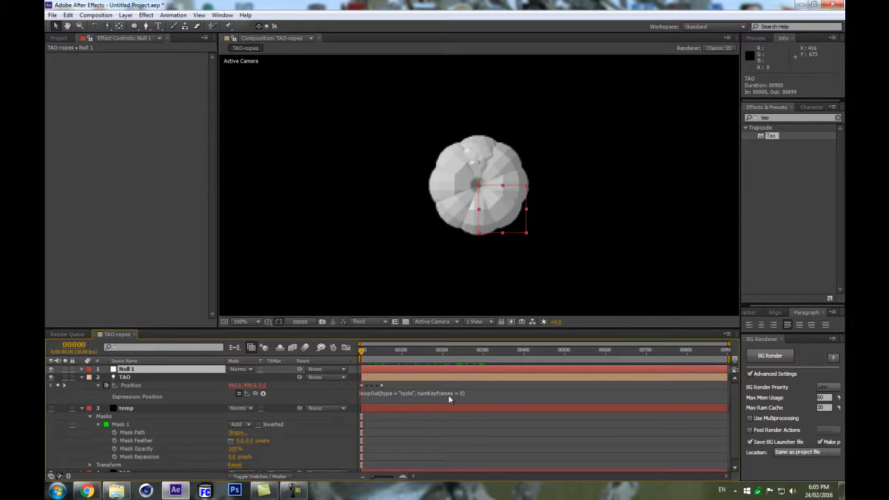
drag(405, 383, 346, 397)
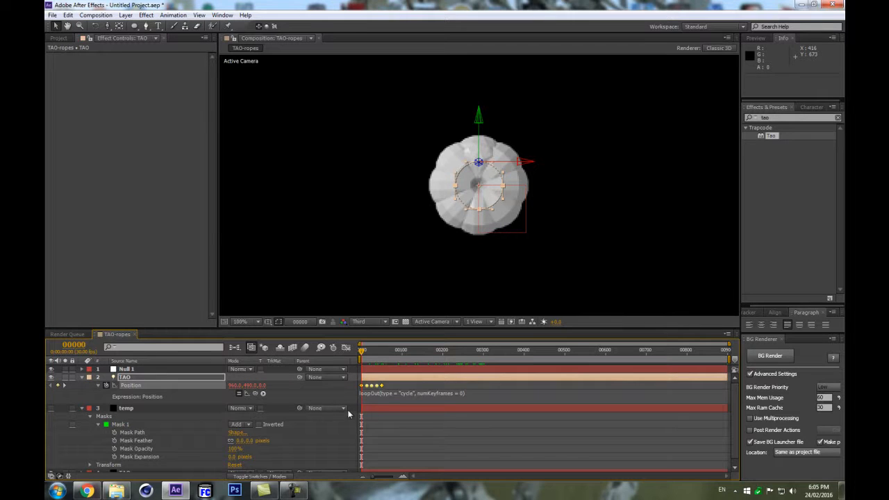
key(ctrl+c)
click(139, 396)
click(153, 384)
key(ctrl+c)
- Remove all Position keyframes and the loopOut expression from the TAO light
click(132, 368)
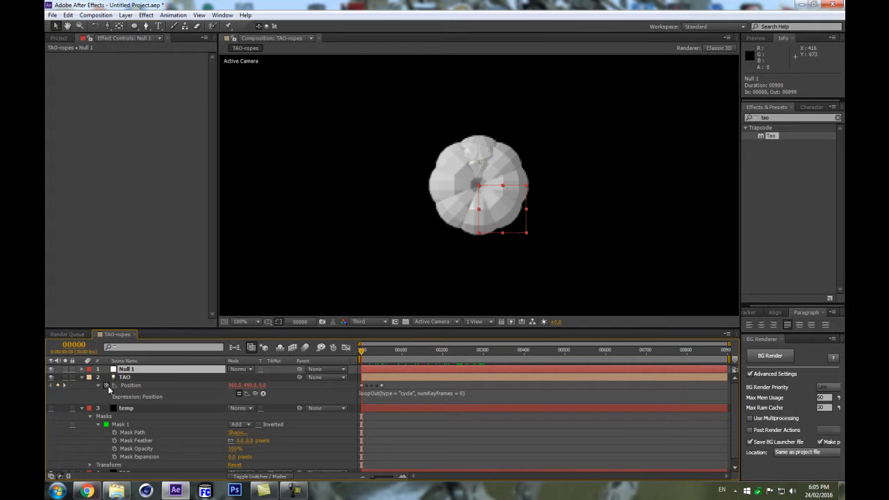
click(106, 386)
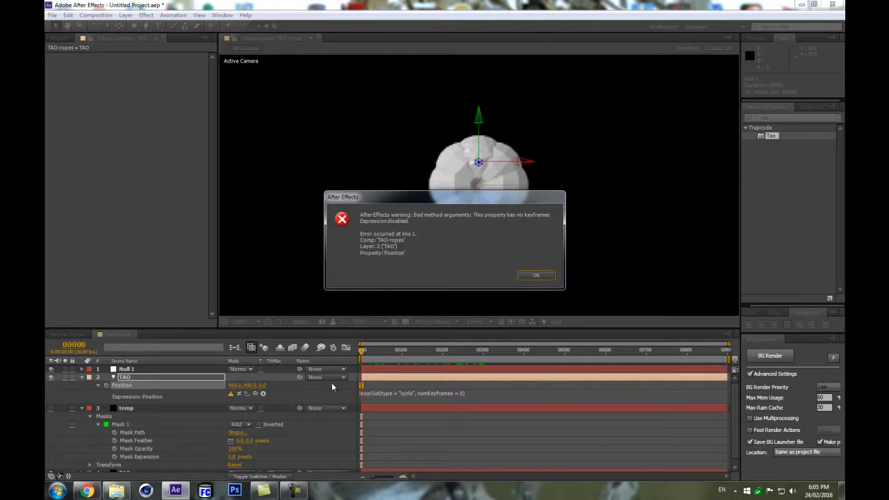
click(532, 276)
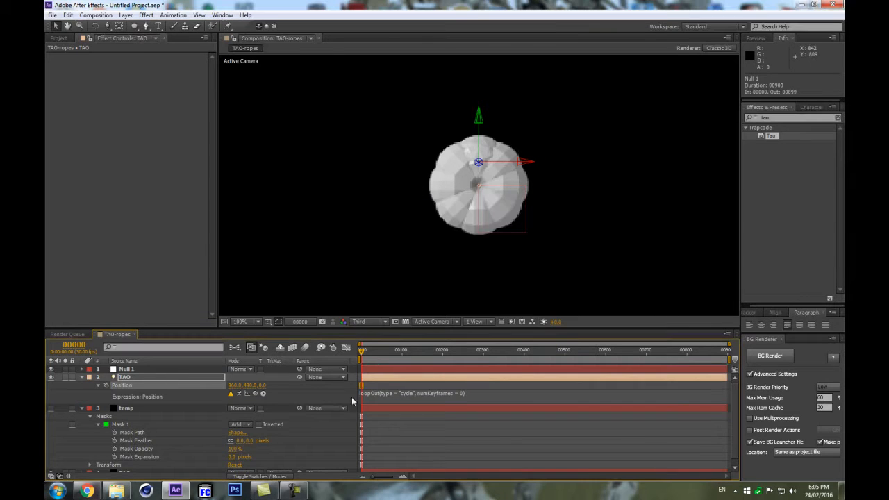
click(389, 394)
key(Delete)
click(328, 394)
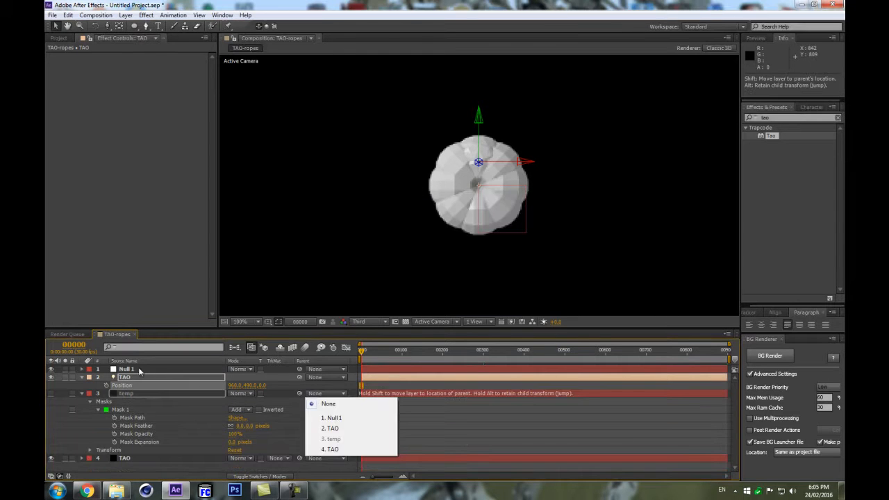
- Make Null 1 a 3D layer, paste the copied Position keyframes and loopOut expression into its Position, and scrub to frame 300
click(139, 370)
key(p)
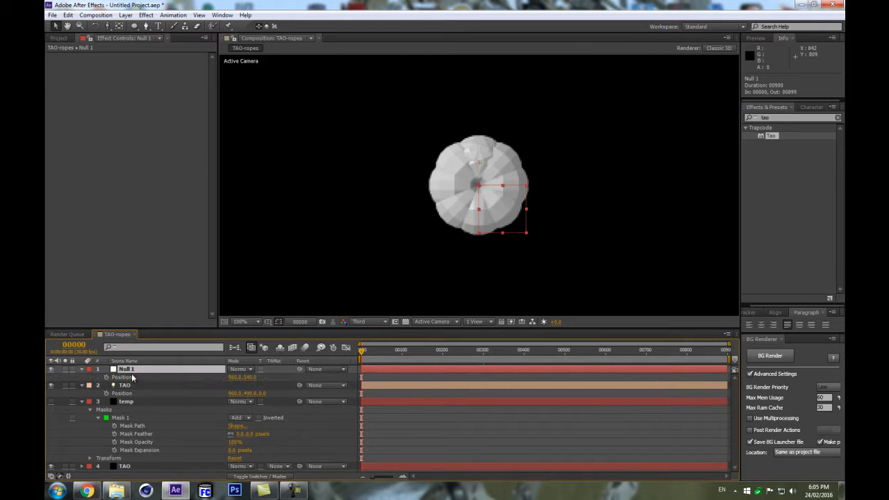
click(131, 375)
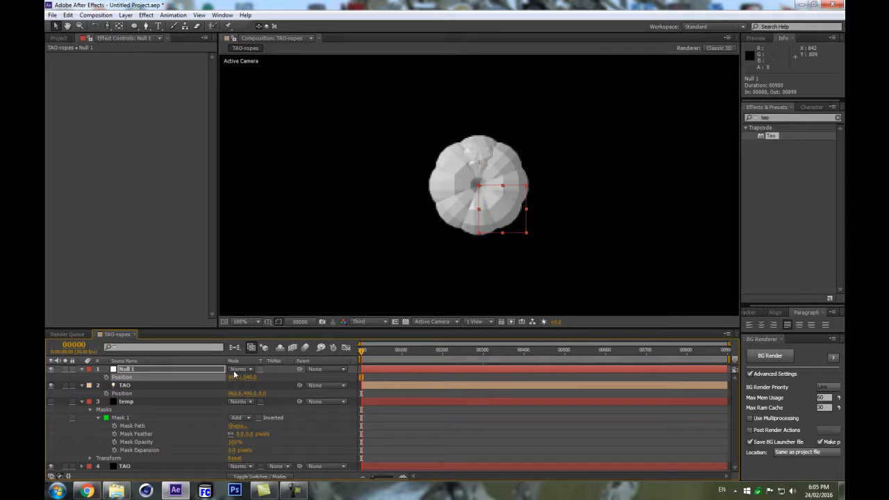
key(F4)
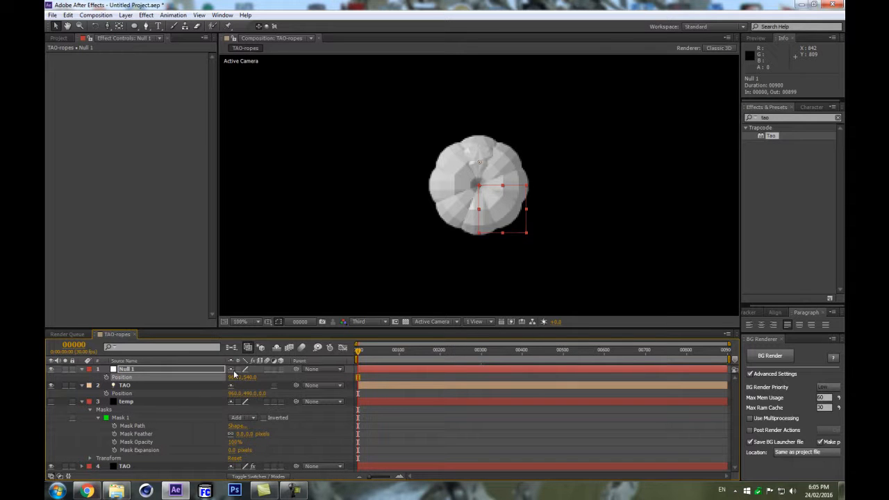
click(279, 370)
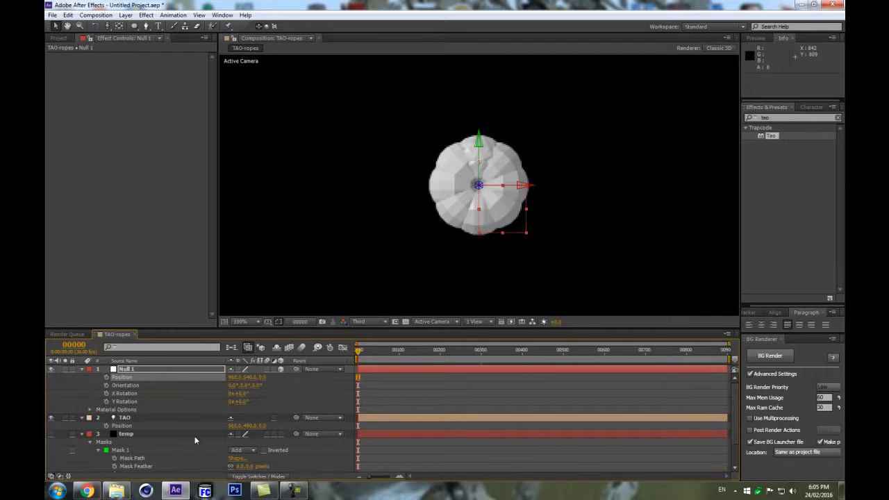
click(131, 377)
key(ctrl+v)
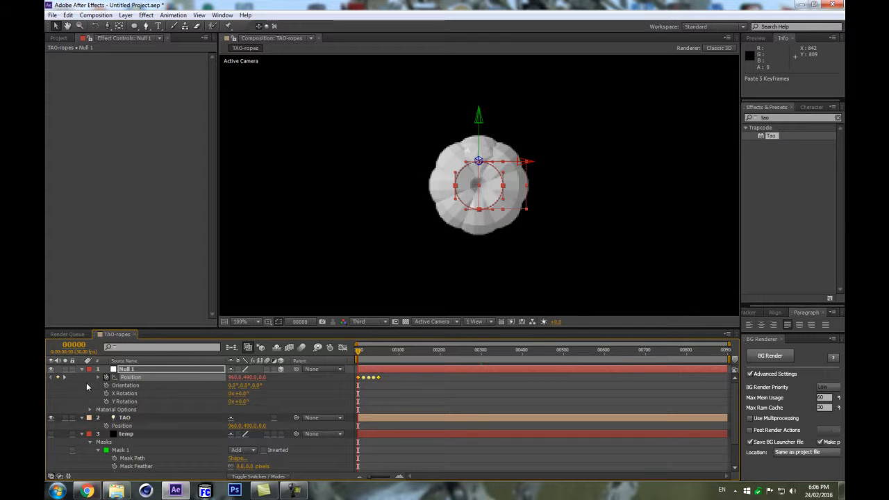
key(u)
key(u)
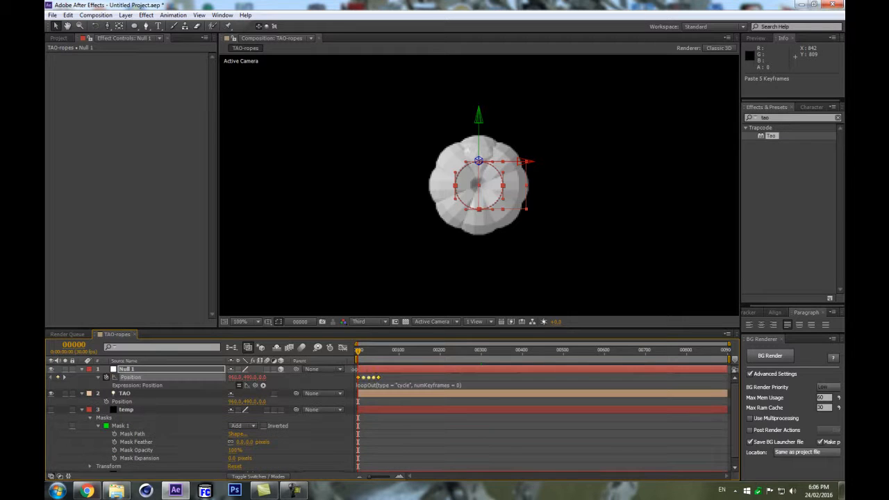
drag(383, 349, 482, 348)
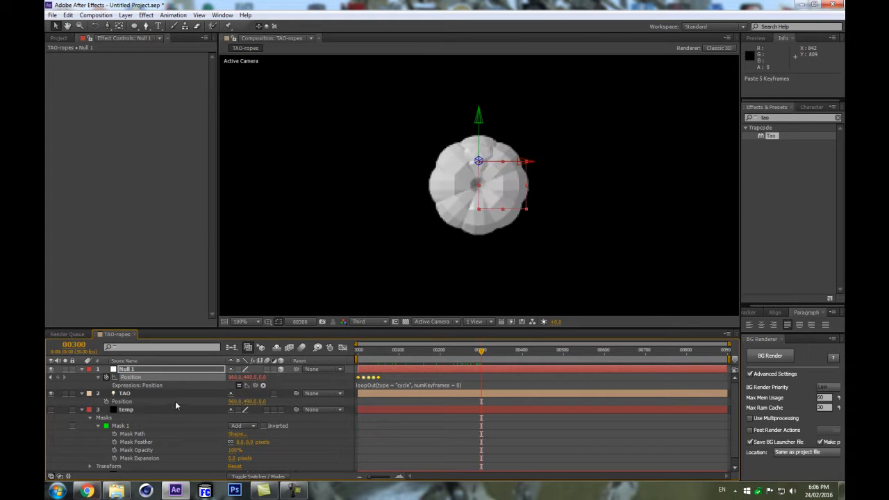
- Raise the Segments value in the TAO solid's Tao effect to about 126
click(145, 409)
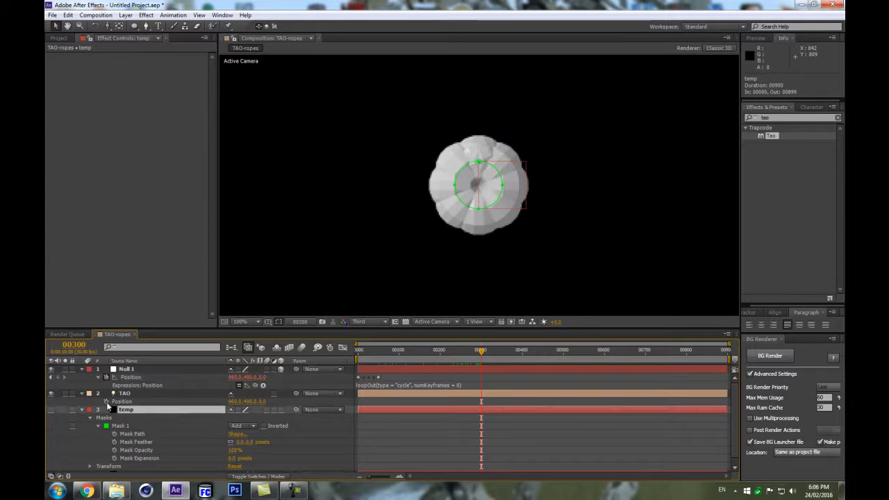
scroll(122, 438, down, 1)
click(139, 467)
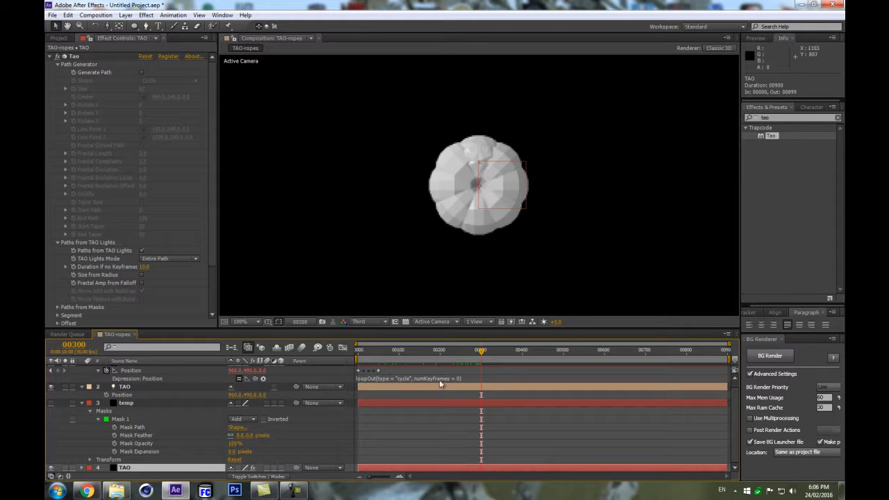
scroll(165, 186, down, 3)
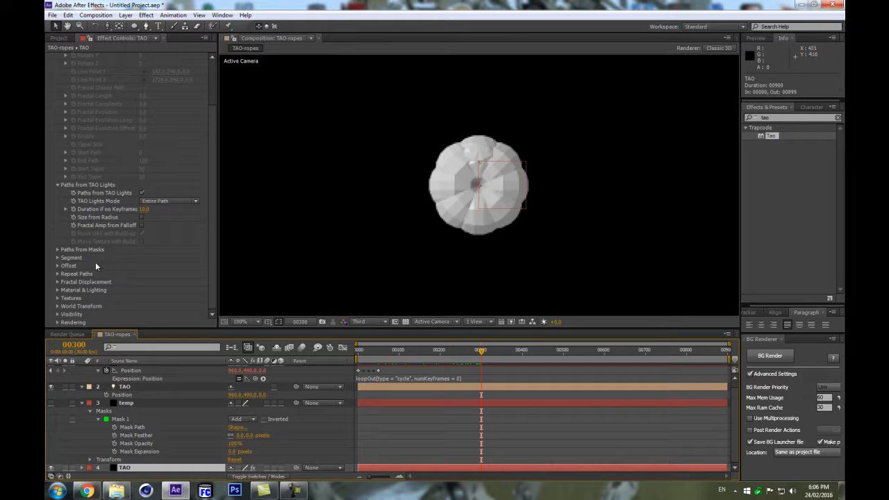
click(58, 257)
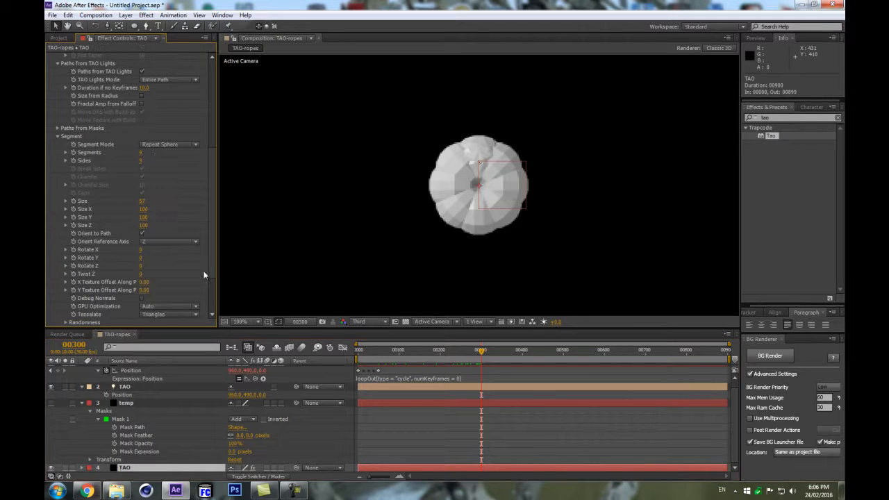
drag(138, 153, 162, 146)
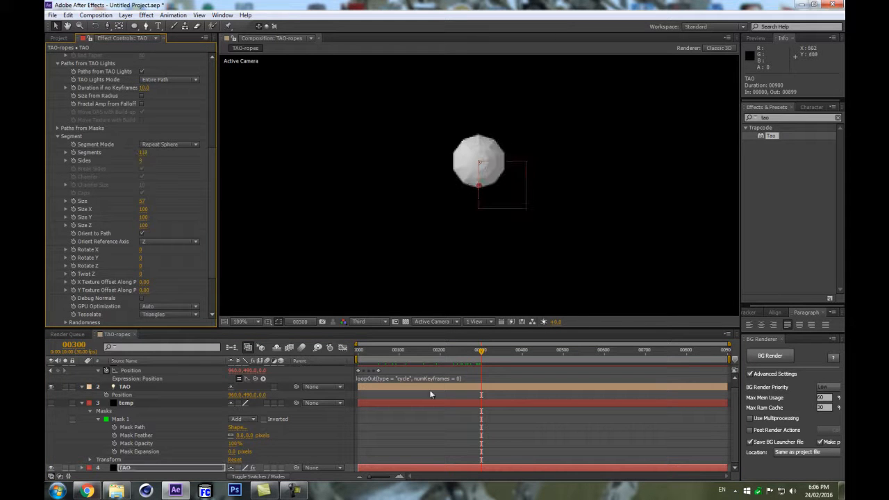
- Parent the TAO light to Null 1 at frame 0 and scrub toward frame 300 to check the motion
drag(455, 348, 334, 348)
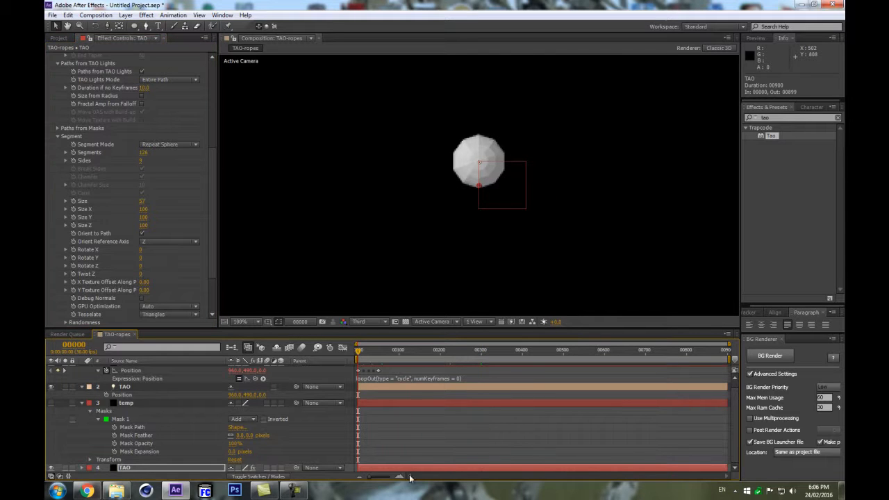
scroll(425, 383, up, 1)
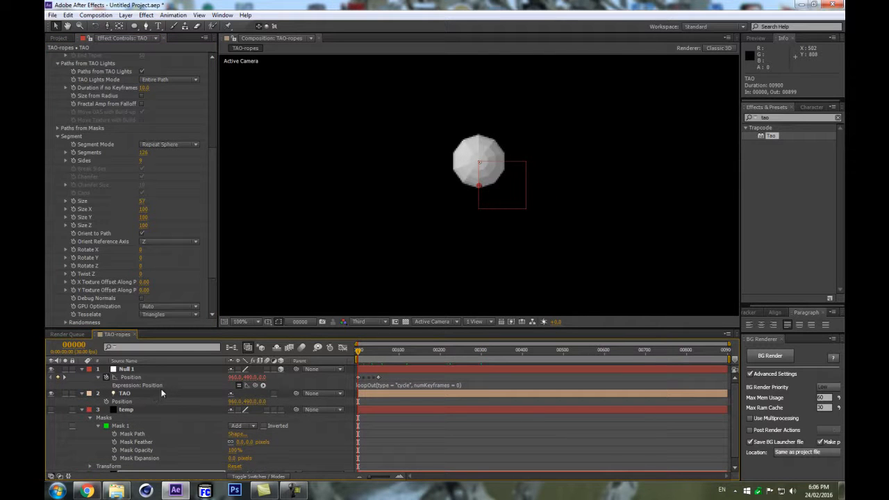
click(124, 393)
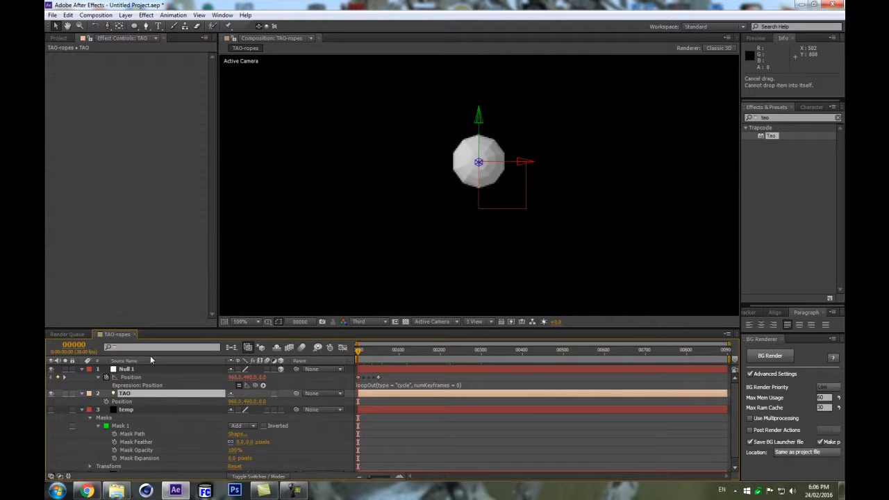
drag(296, 393, 133, 373)
drag(376, 352, 481, 350)
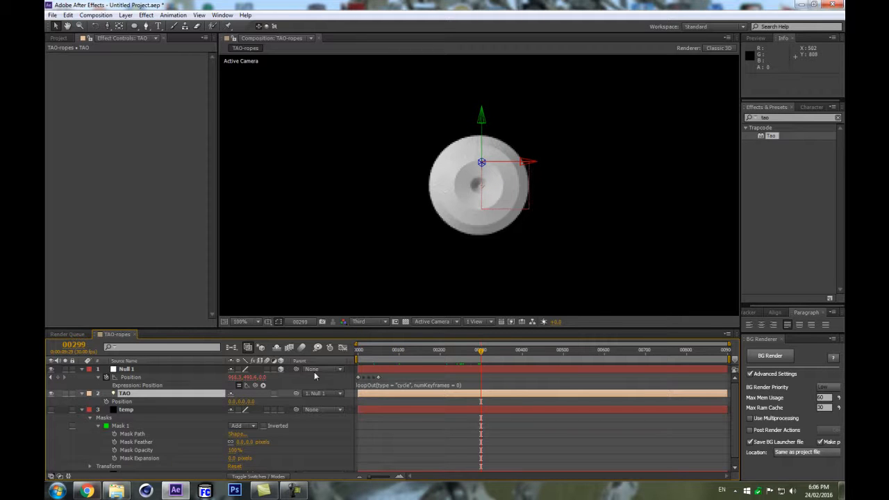
- Move to frame 300 and reduce the Tao effect's Segments on the TAO solid to a value in the twenties
click(149, 413)
key(Page_Down)
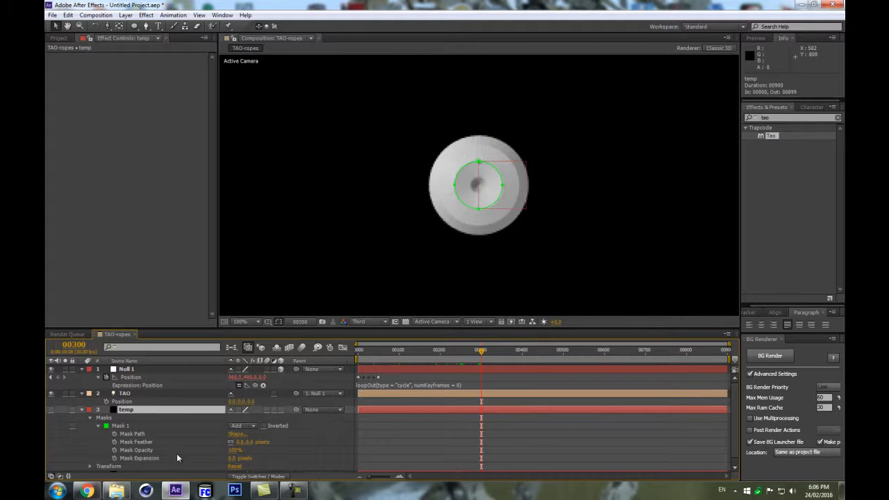
scroll(107, 414, down, 1)
click(162, 470)
scroll(144, 264, down, 4)
drag(132, 225, 103, 228)
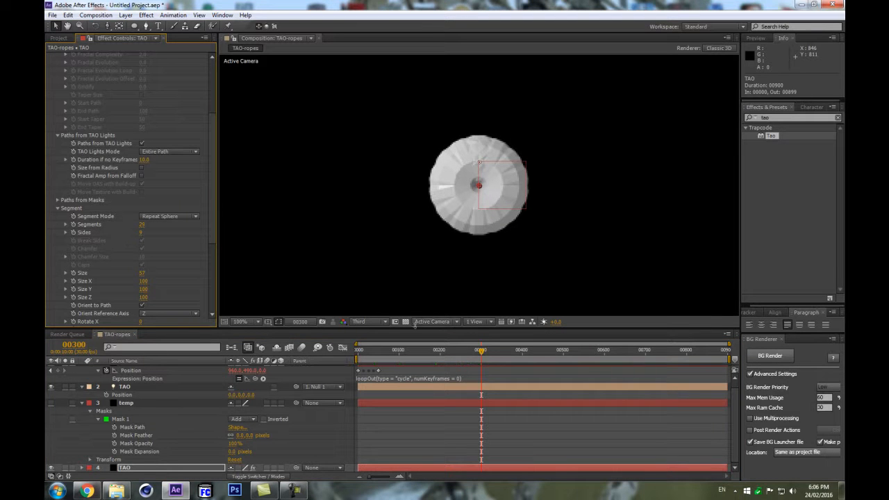
- Collapse the properties of all layers and add a second null object above Null 1
scroll(132, 392, up, 1)
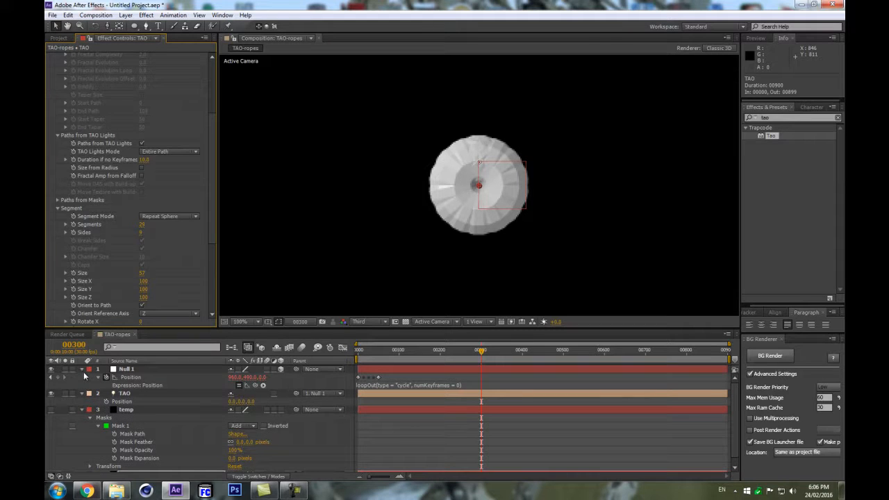
click(80, 377)
click(134, 370)
key(ctrl+a)
click(82, 369)
click(148, 451)
click(136, 370)
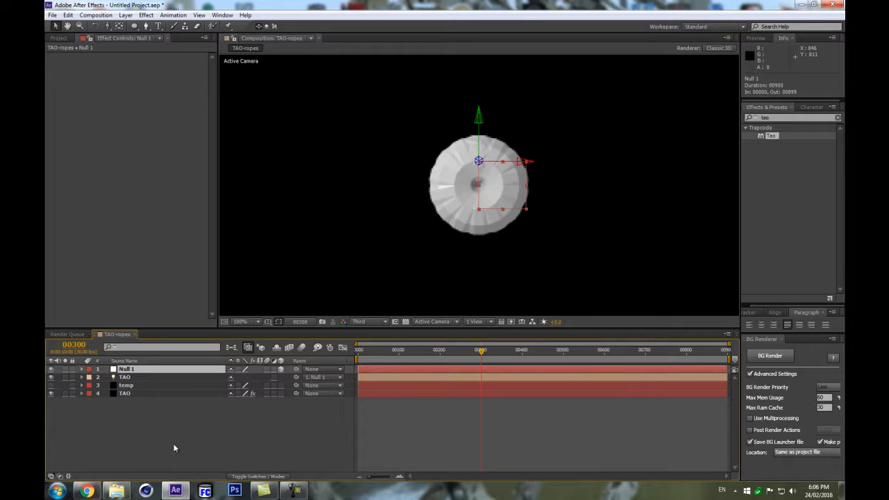
key(ctrl+alt+shift+y)
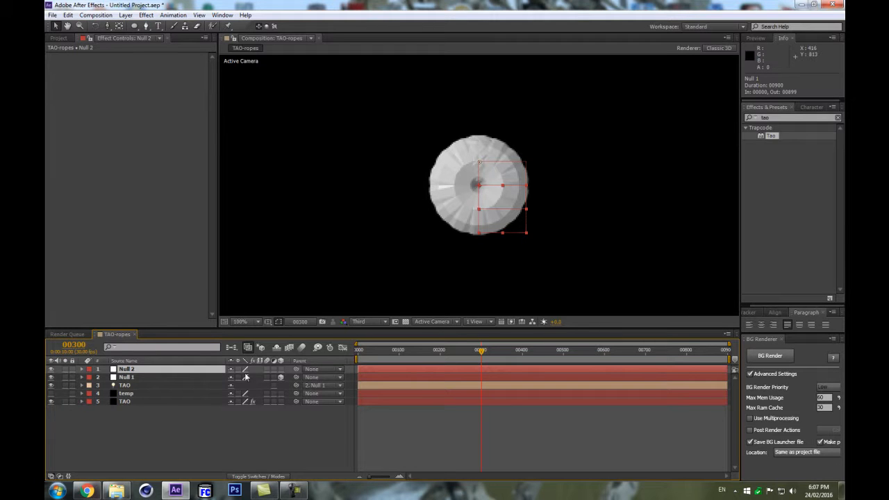
- Rename Null 1 as TAO-rotator
click(158, 375)
key(Return)
text(TAO-rotator)
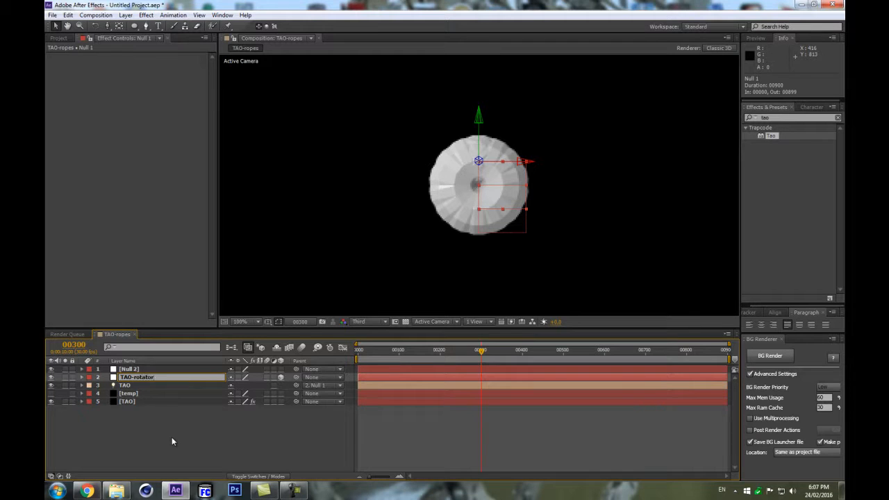
key(Return)
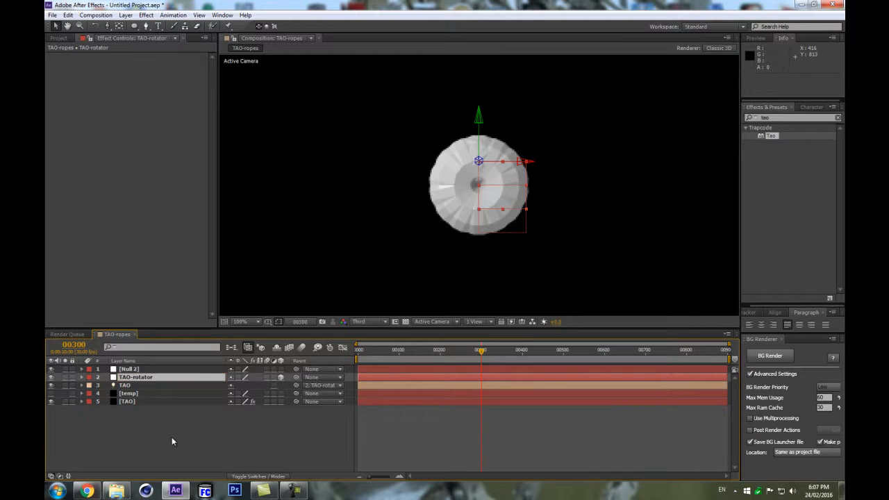
- Rename Null 2 as TAO-MOVE
click(162, 376)
key(Return)
click(157, 370)
key(Return)
text(TAO)
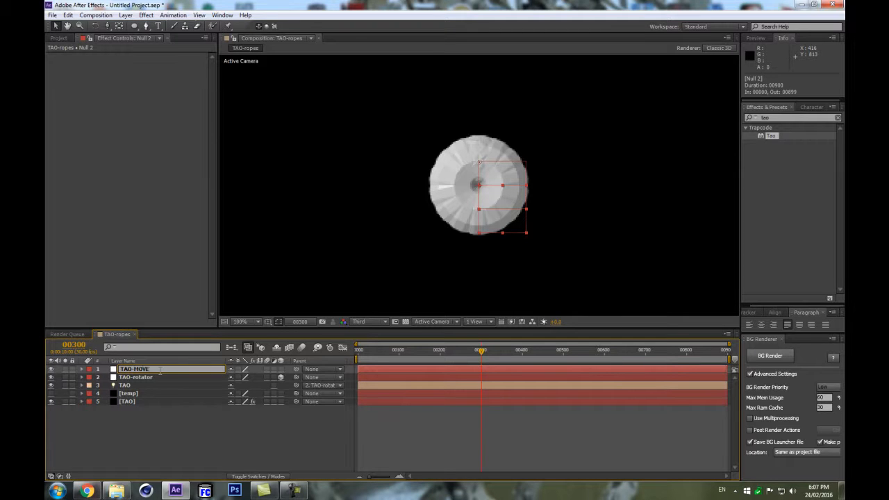
text(-MOVE)
key(Return)
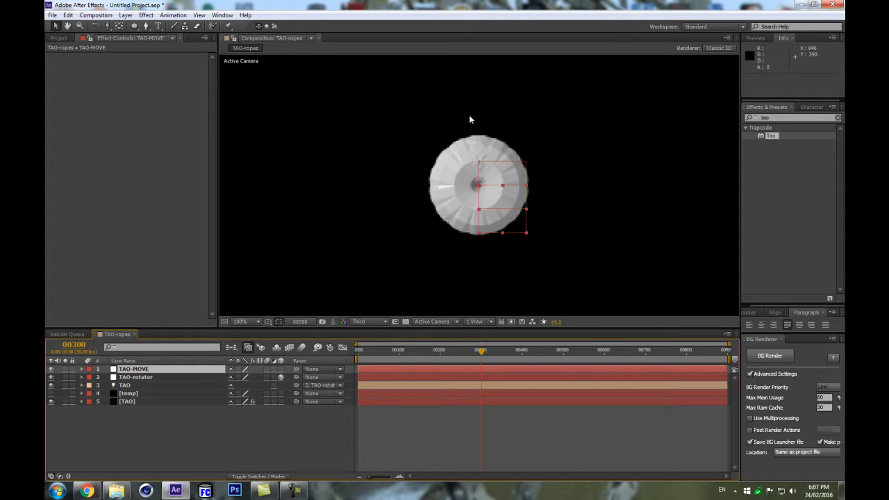
- Make TAO-MOVE a 3D layer and parent TAO-rotator to it
click(280, 368)
click(143, 378)
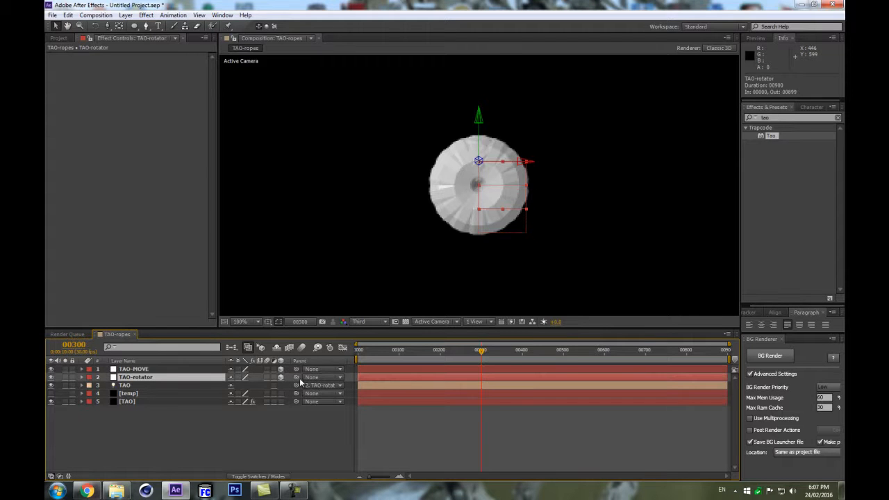
drag(296, 378, 159, 368)
- Set the X Rotation of the TAO-MOVE null to 90 degrees
click(158, 369)
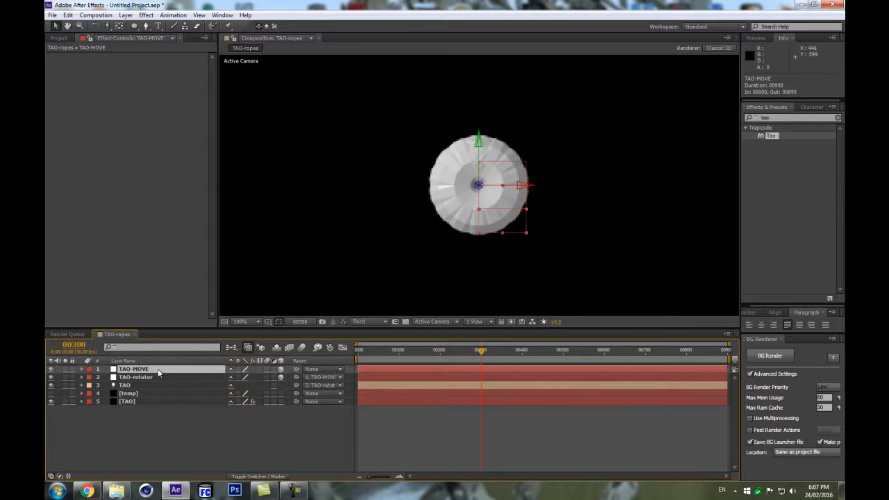
key(r)
mouse_move(239, 396)
mouse_down()
mouse_move(271, 389)
mouse_move(256, 391)
mouse_up()
key(ctrl+z)
click(245, 386)
text(90)
key(Return)
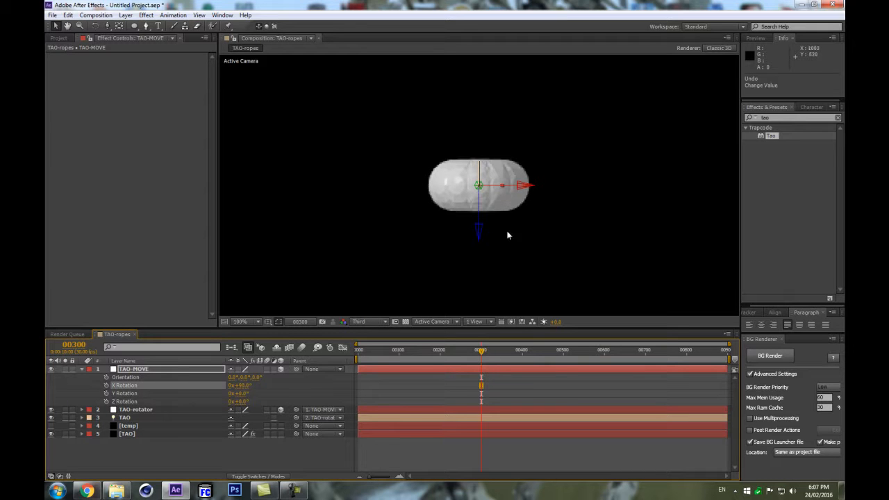
- Add a Position keyframe to TAO-MOVE at frame 300 and return to frame 0
click(146, 369)
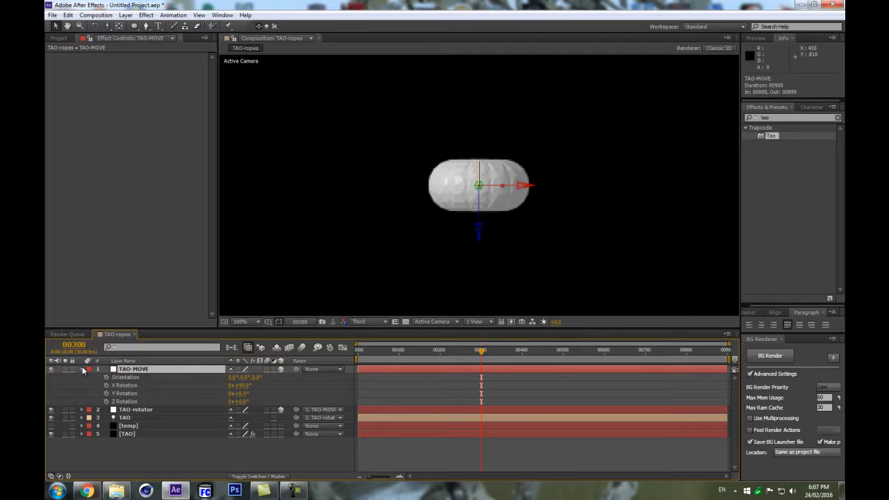
key(p)
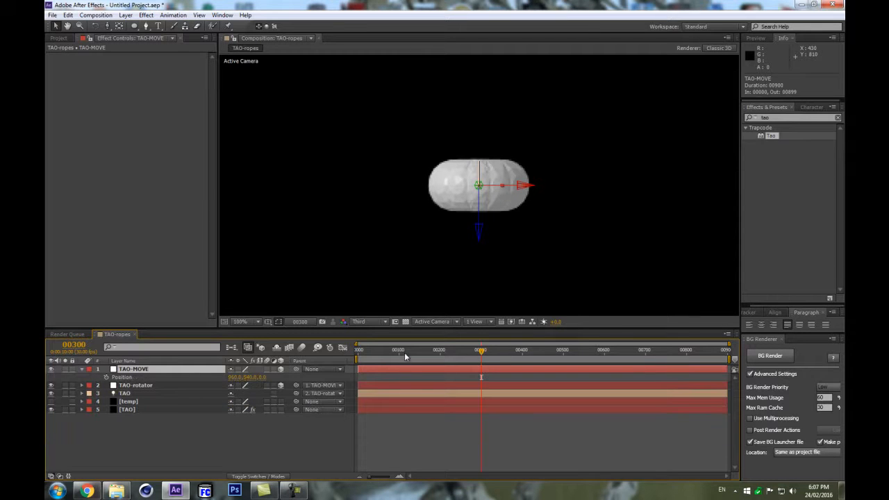
click(106, 378)
drag(366, 354, 319, 357)
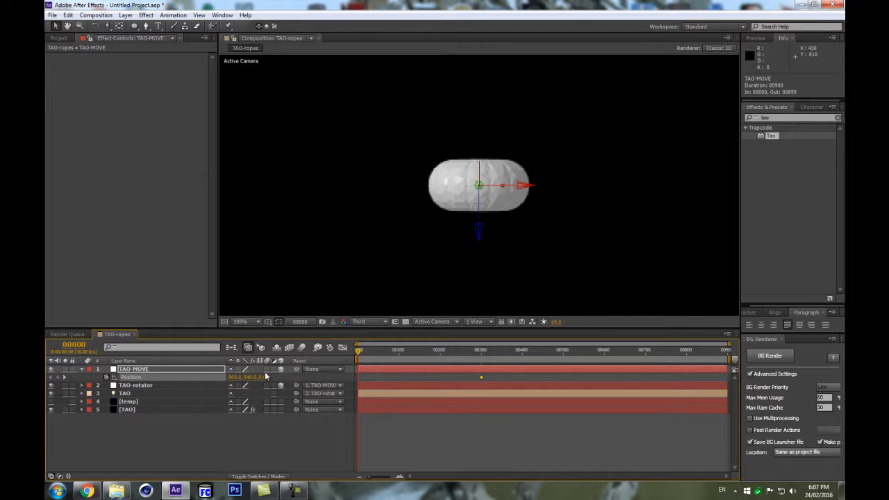
- Try a Y position of 1566 for TAO-MOVE at frame 0, and undo the change
drag(251, 373, 305, 373)
drag(520, 337, 748, 337)
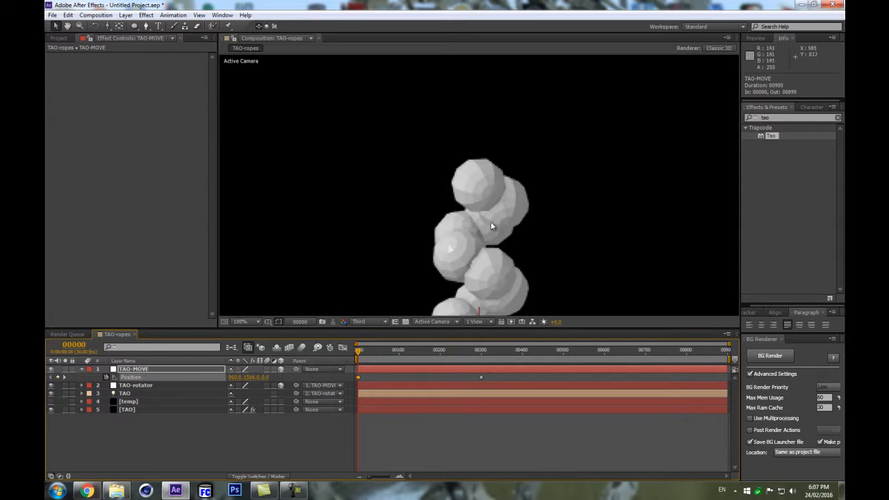
scroll(490, 220, down, 2)
key(ctrl+z)
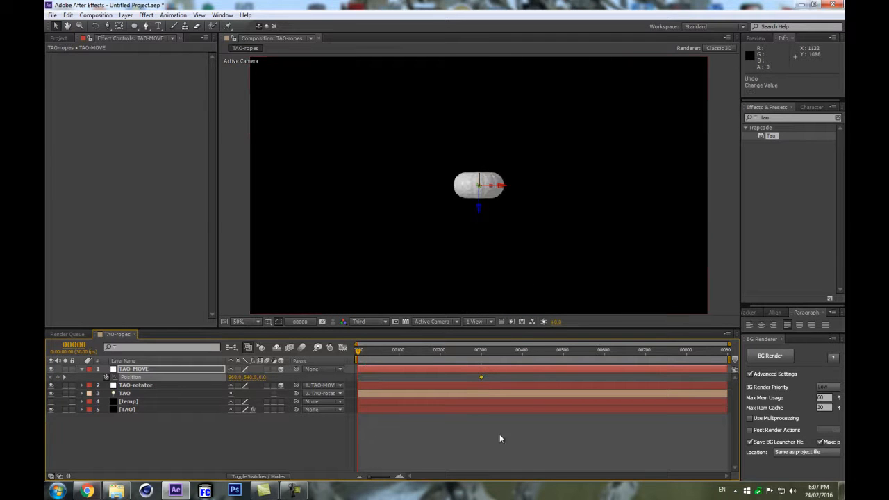
- Set TAO-MOVE's Y position to -2460 at frame 0
click(250, 377)
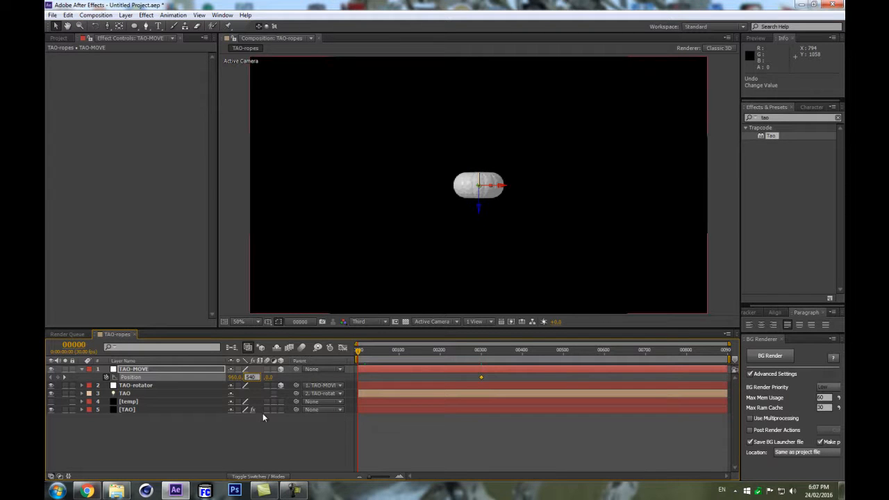
text(-2460)
key(Return)
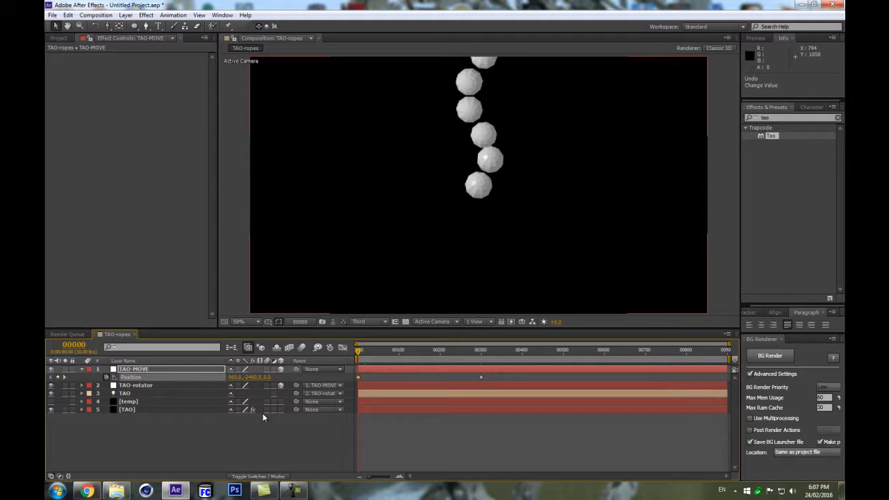
- Undo TAO-MOVE's last Y position change and set its Y position to 3540 at frame 0
key(ctrl+z)
click(251, 377)
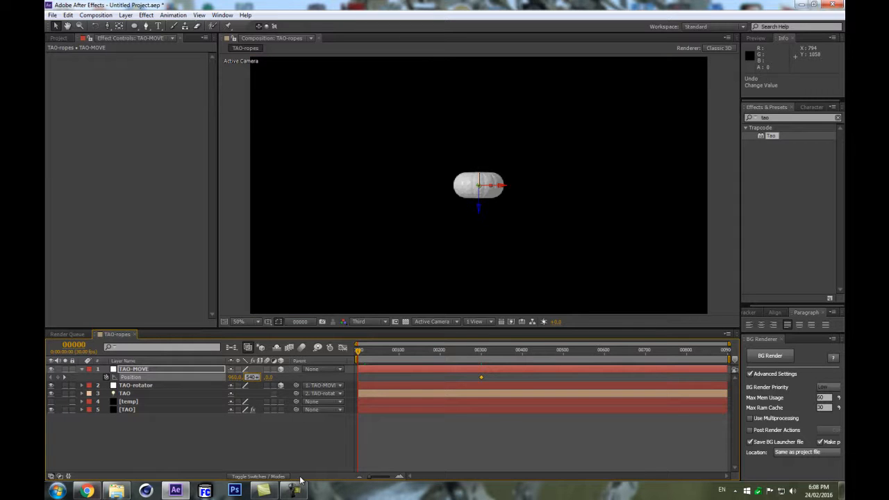
text(3540)
key(Return)
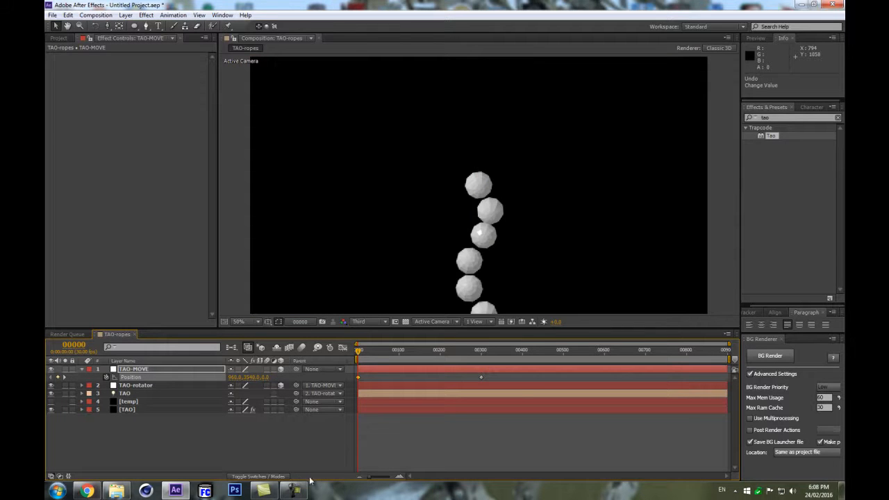
- Time-reverse the two Position keyframes of TAO-MOVE
click(480, 377)
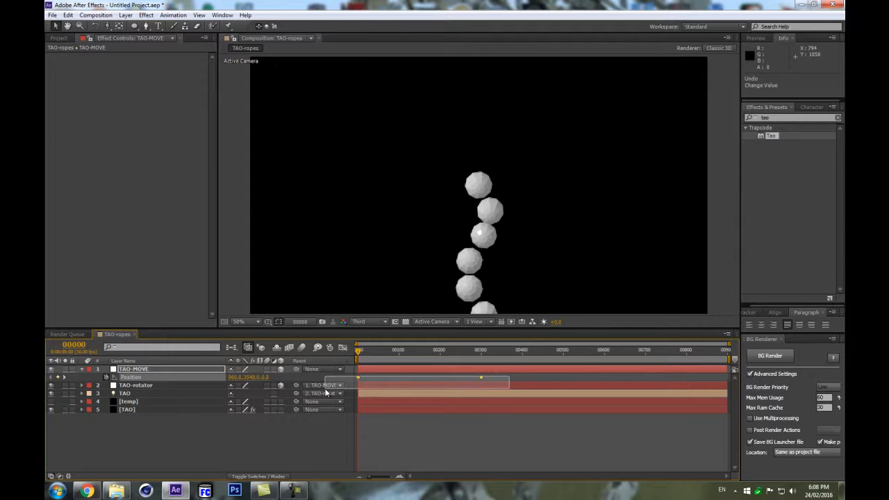
right_click(358, 377)
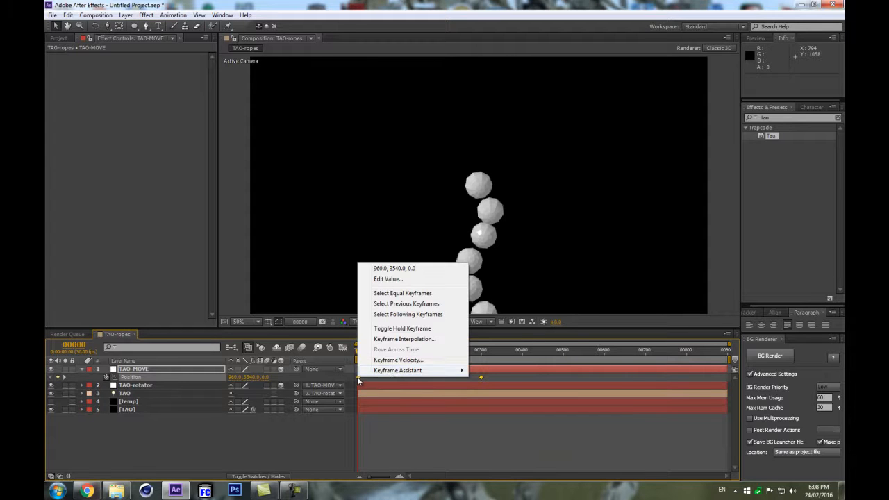
mouse_move(425, 371)
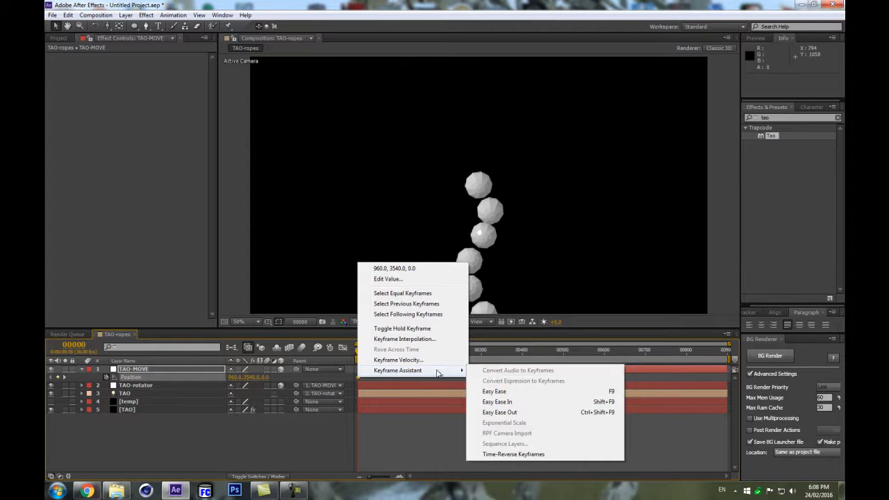
click(516, 455)
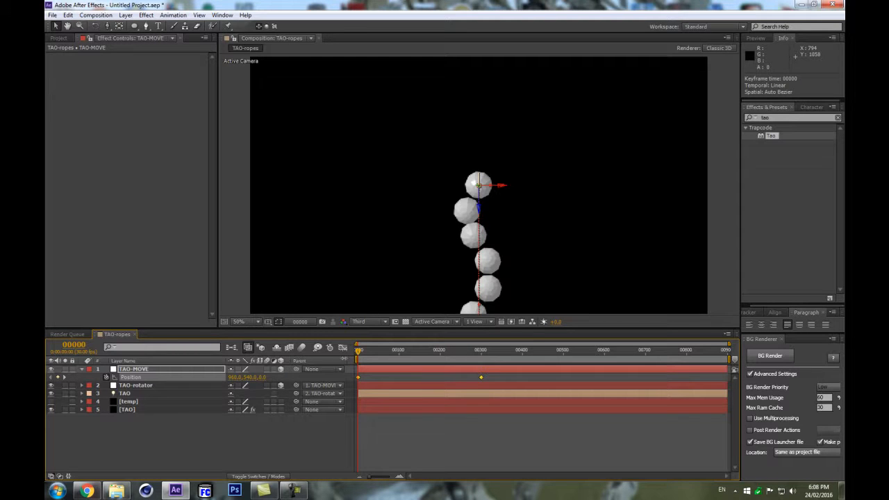
- Try a much lower Y position for TAO-MOVE at frame 0, and undo the change
drag(379, 375, 332, 387)
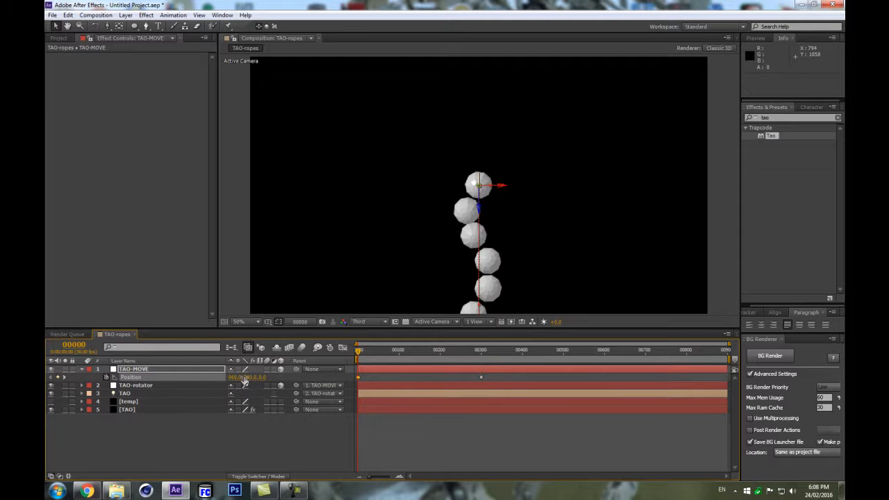
drag(247, 377, 152, 398)
click(225, 427)
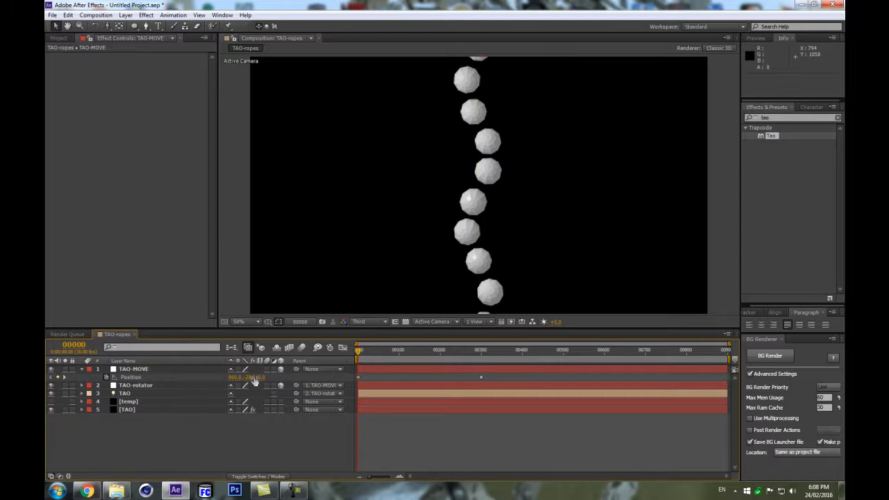
key(ctrl+z)
key(ctrl+z)
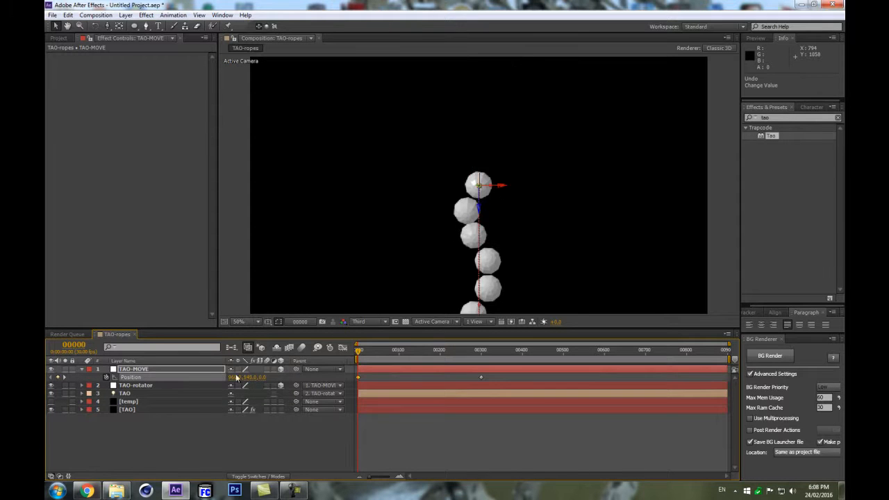
- Set TAO-MOVE's Y position to -2460 at frame 0 and collapse the layer's properties
click(249, 377)
text(-2460)
key(Return)
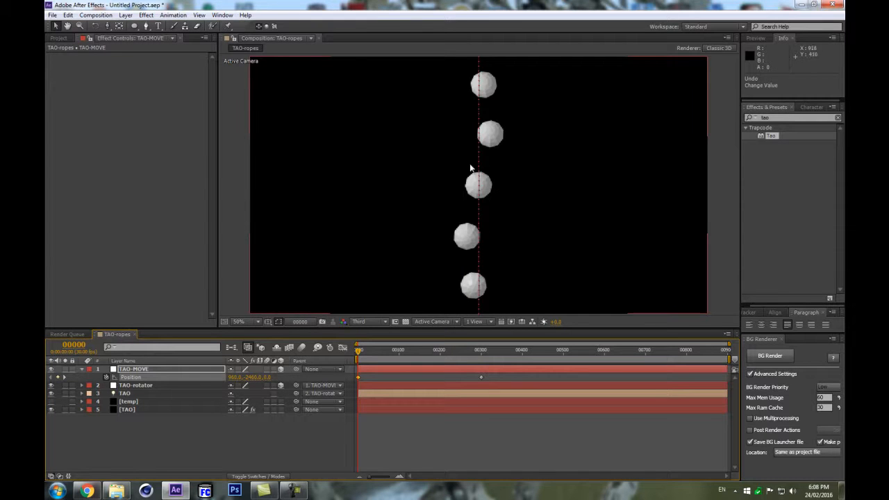
scroll(493, 237, down, 2)
scroll(494, 233, up, 1)
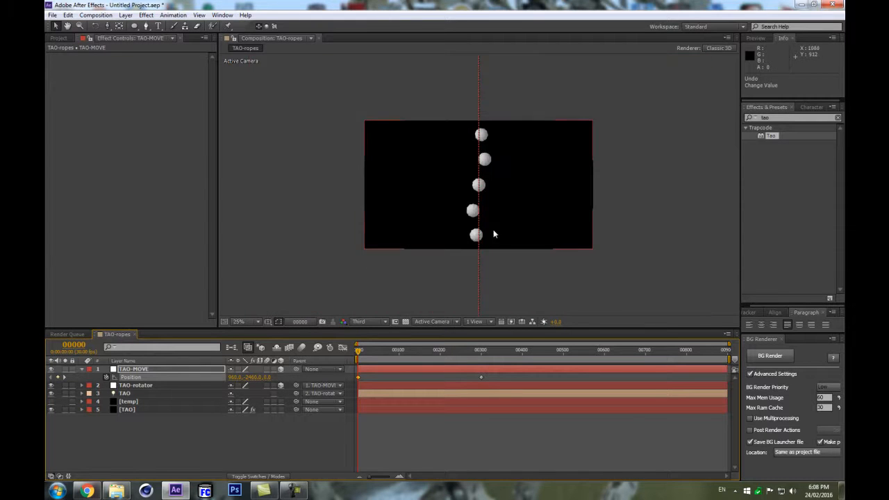
click(82, 369)
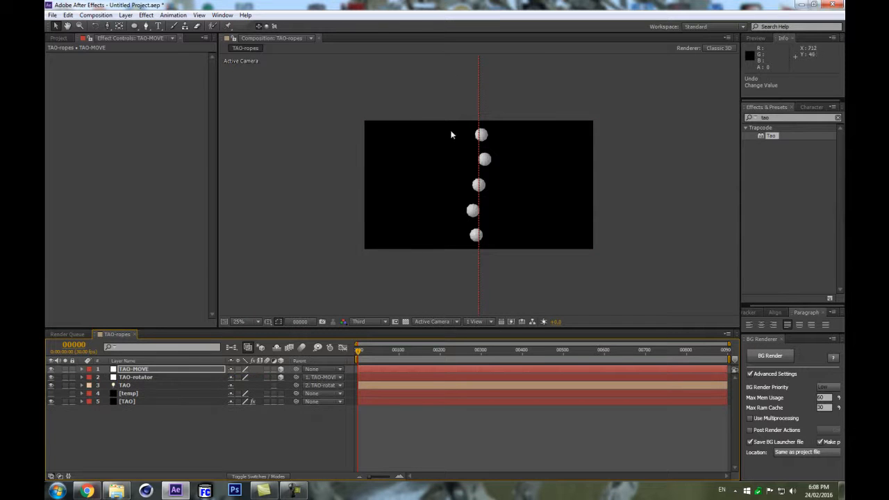
scroll(524, 208, down, 1)
scroll(469, 139, down, 1)
scroll(480, 208, up, 1)
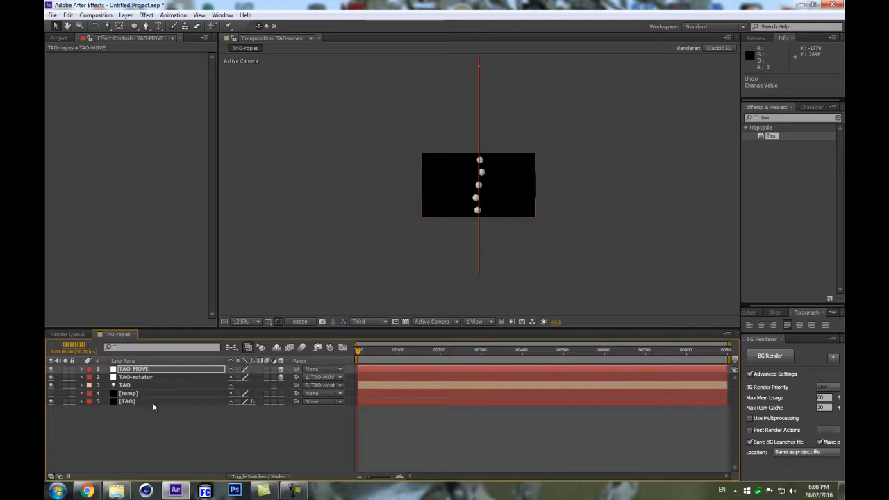
- Give the TAO-MOVE, TAO-rotator and TAO light layers the Purple label colour
shift+click(146, 385)
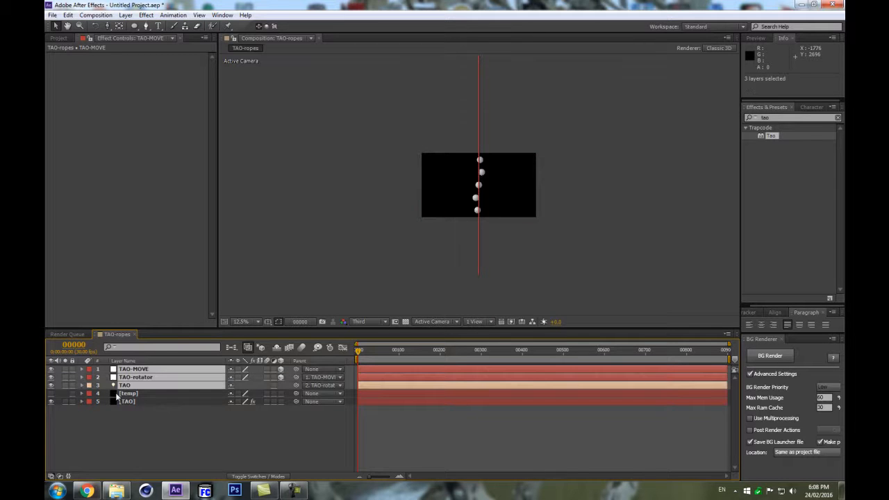
click(88, 388)
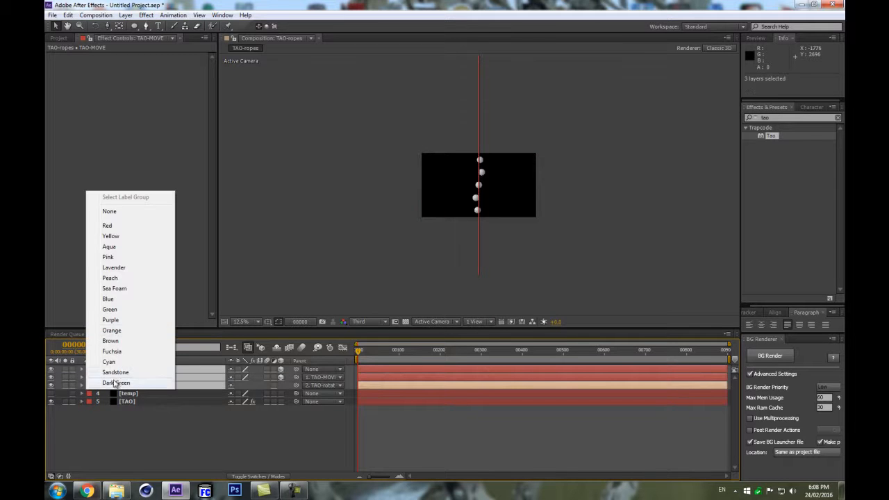
click(127, 320)
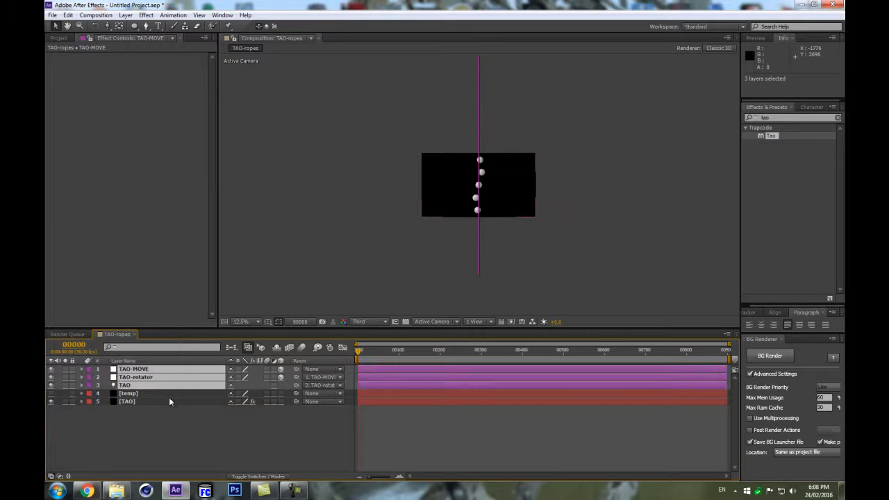
- Add a two-node camera named Camera 1 with the 50mm preset
key(ctrl+alt+shift+c)
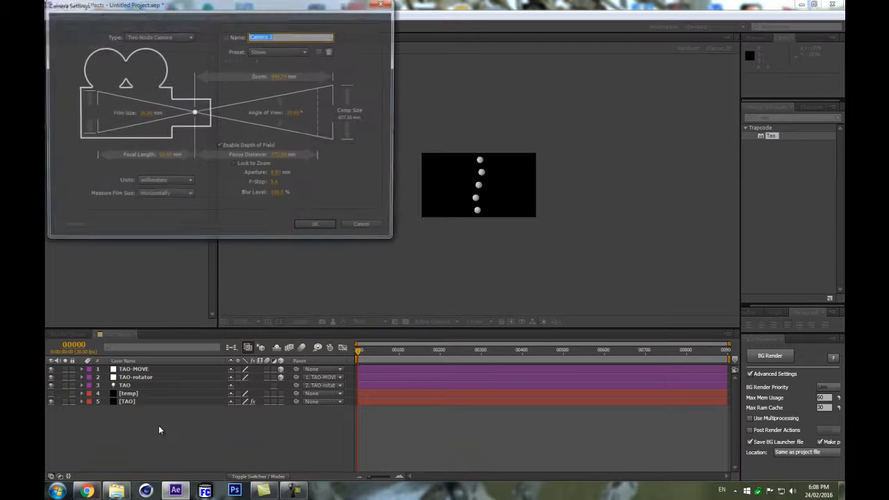
click(259, 51)
click(260, 52)
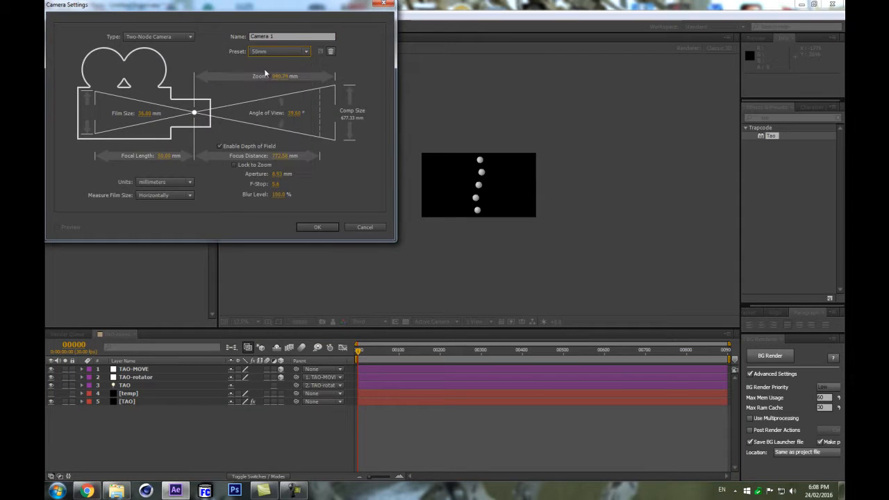
click(316, 227)
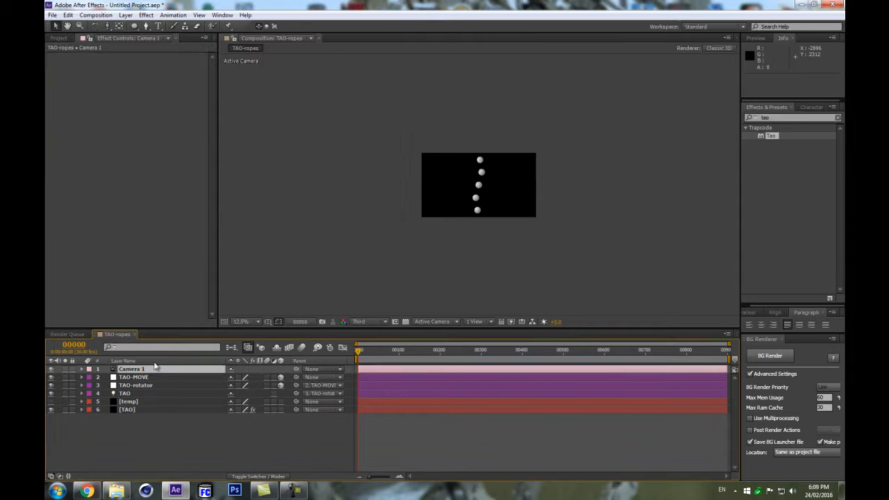
- Create a hidden 3D null named dolly and parent Camera 1 to it
key(ctrl+alt+shift+y)
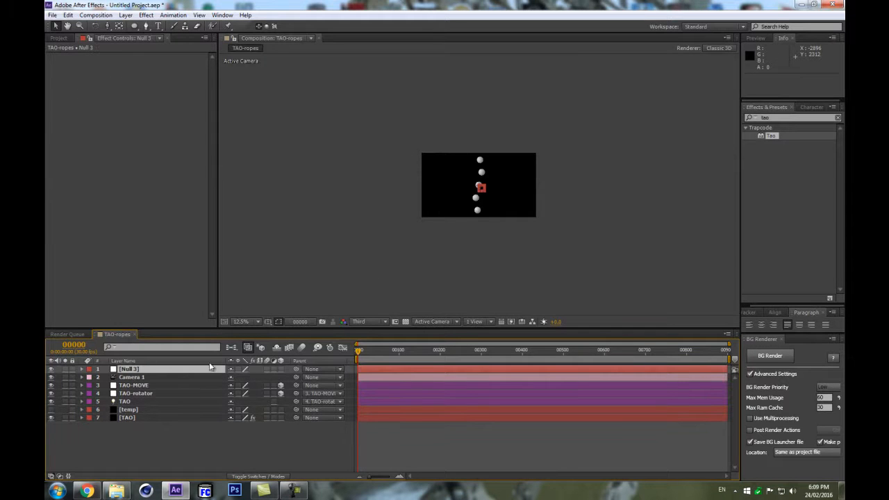
click(309, 377)
click(327, 401)
key(Return)
text(dolly)
key(Return)
key(c)
click(50, 369)
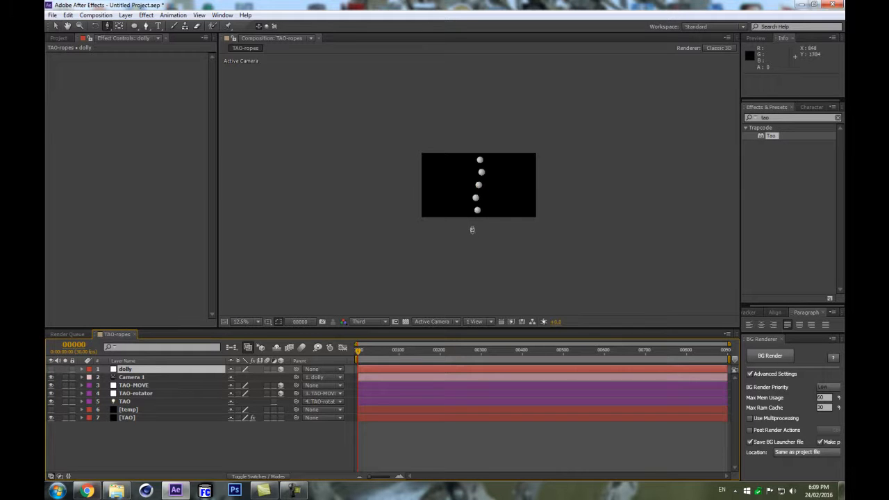
- Pull Camera 1 back from the rope to a Z position of about -7592
drag(486, 189, 444, 285)
scroll(512, 206, up, 2)
drag(512, 201, 594, 209)
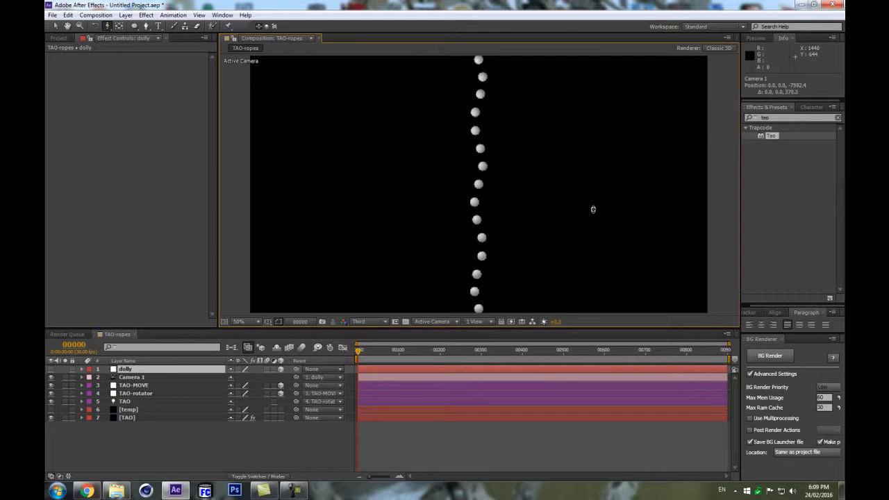
key(comma)
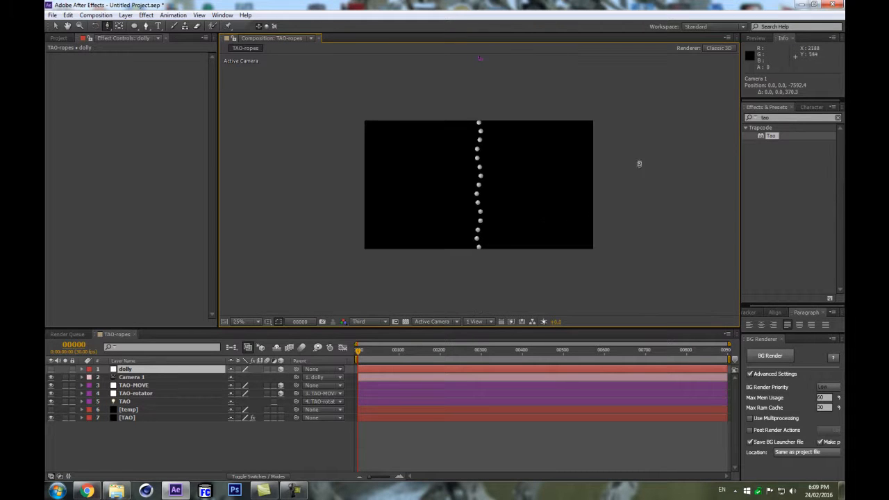
key(period)
- Set Segments to 81 in the Tao effect's Segment settings on the TAO solid
click(161, 420)
scroll(154, 233, down, 10)
click(143, 224)
text(87)
key(Return)
drag(171, 221, 162, 222)
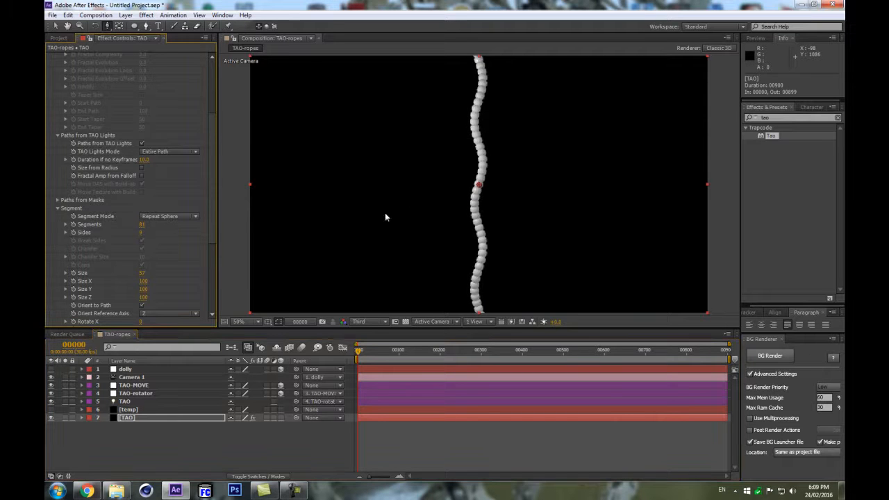
scroll(593, 216, up, 1)
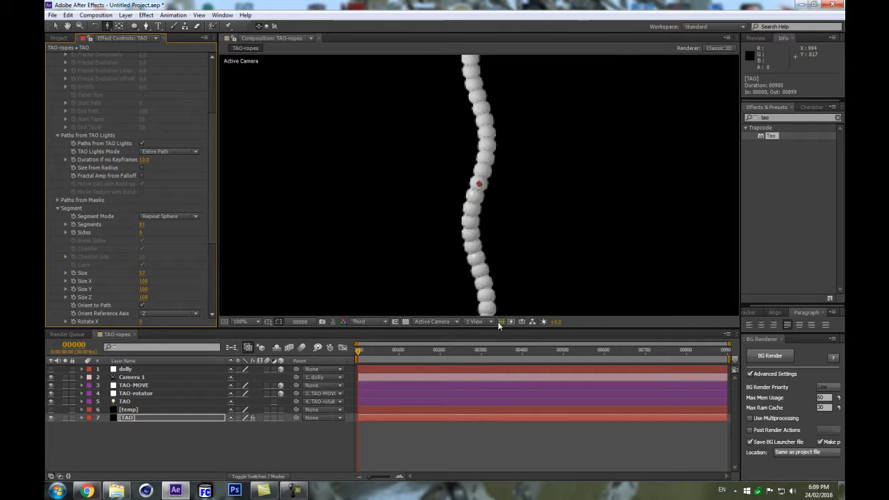
- Duplicate the TAO-MOVE, TAO-rotator and TAO light layers and place the copies directly beneath Camera 1
drag(462, 329, 473, 369)
click(136, 427)
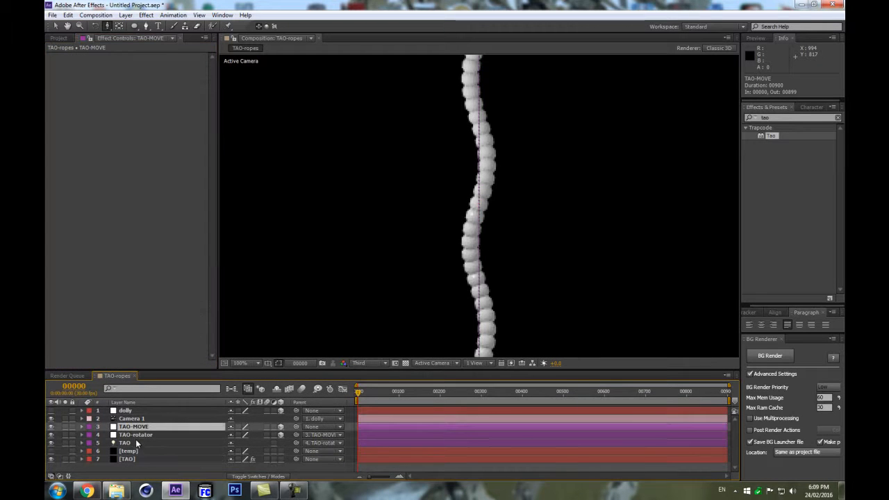
shift+click(132, 443)
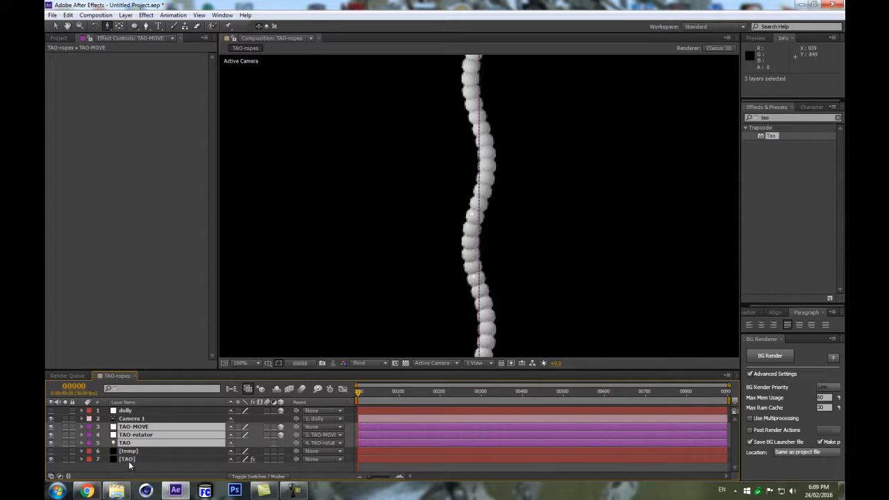
key(ctrl+d)
drag(135, 461, 146, 421)
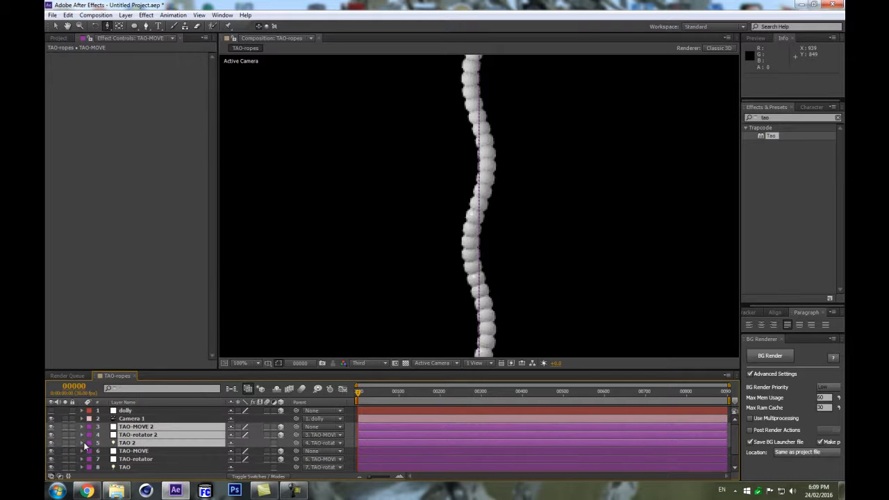
- Give the three duplicated rope layers the Orange label colour and enlarge the timeline to show all layers
click(89, 443)
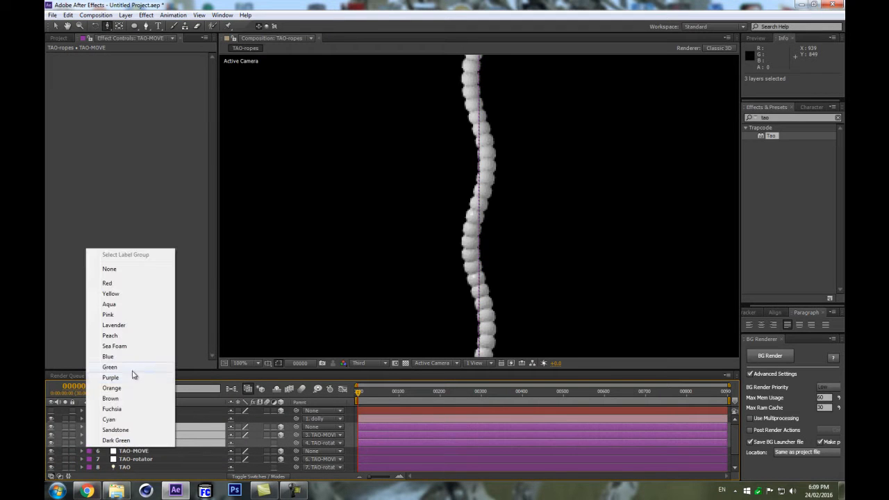
click(146, 388)
drag(286, 371, 303, 323)
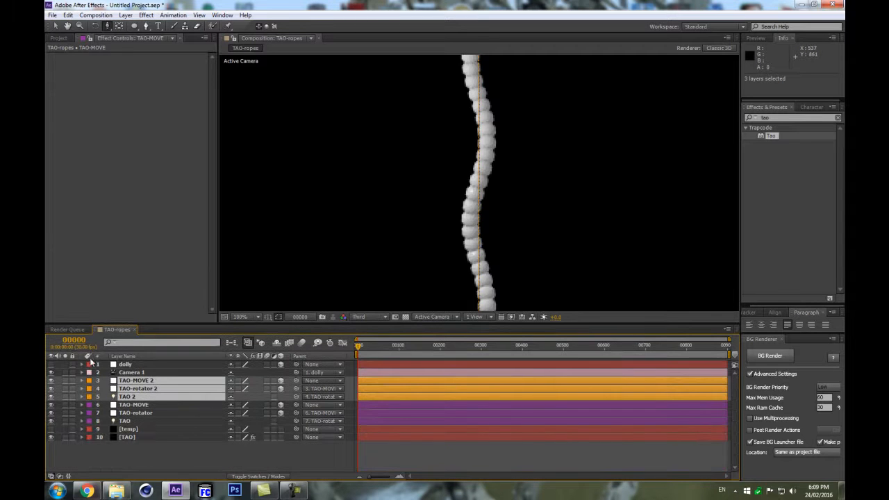
- Set the Z Rotation of TAO-MOVE 2 to 120 degrees and collapse its properties
click(143, 374)
click(154, 388)
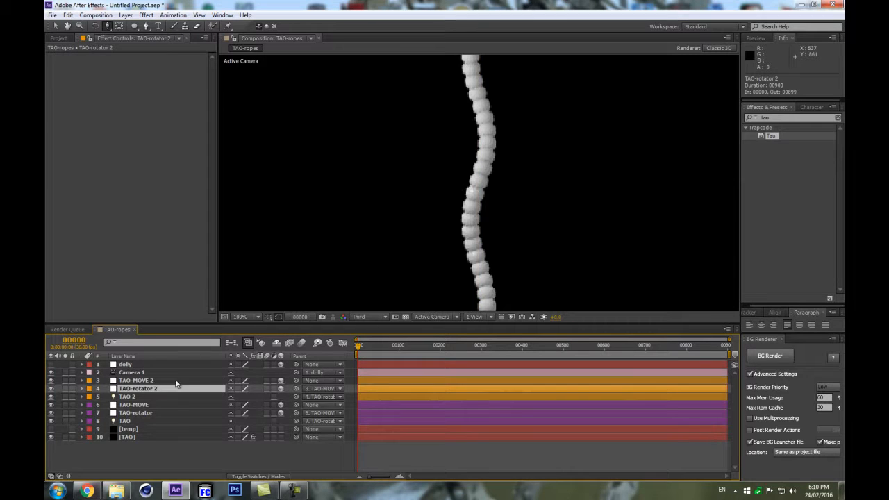
click(175, 380)
key(r)
mouse_move(243, 417)
mouse_down()
mouse_move(340, 394)
mouse_move(244, 415)
mouse_up()
key(ctrl+z)
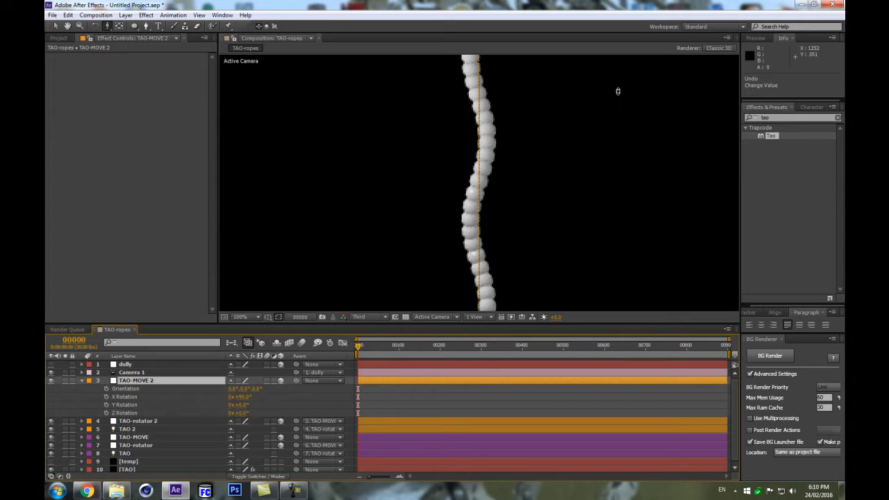
click(245, 413)
text(360)
key(Return)
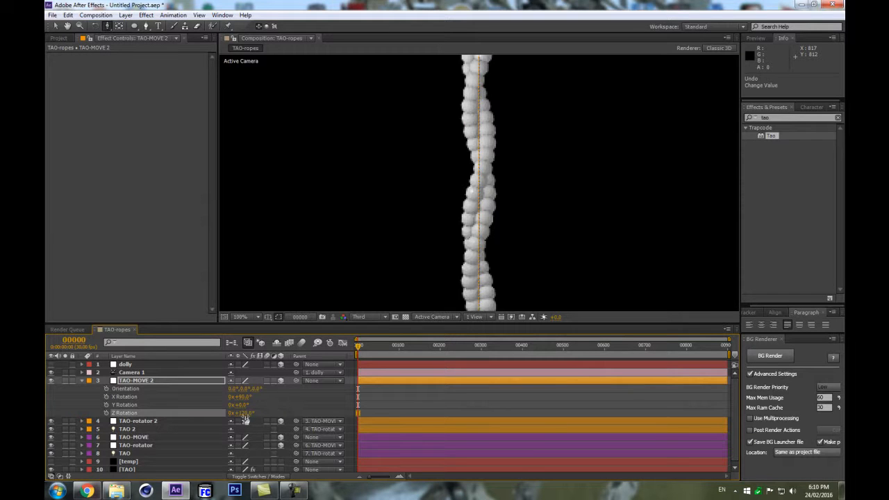
click(82, 382)
- Duplicate the TAO-MOVE 2, TAO-rotator 2 and TAO 2 layers beneath Camera 1 and give the copies a purple label colour
click(144, 387)
click(148, 382)
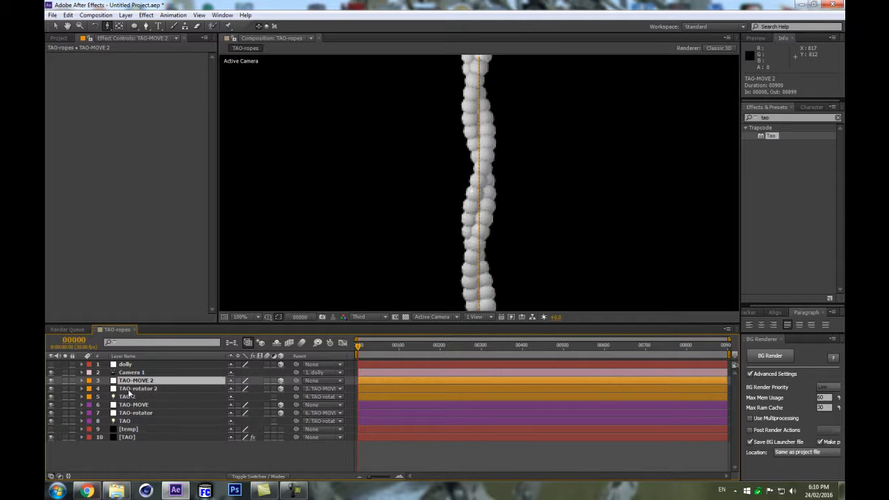
shift+click(127, 397)
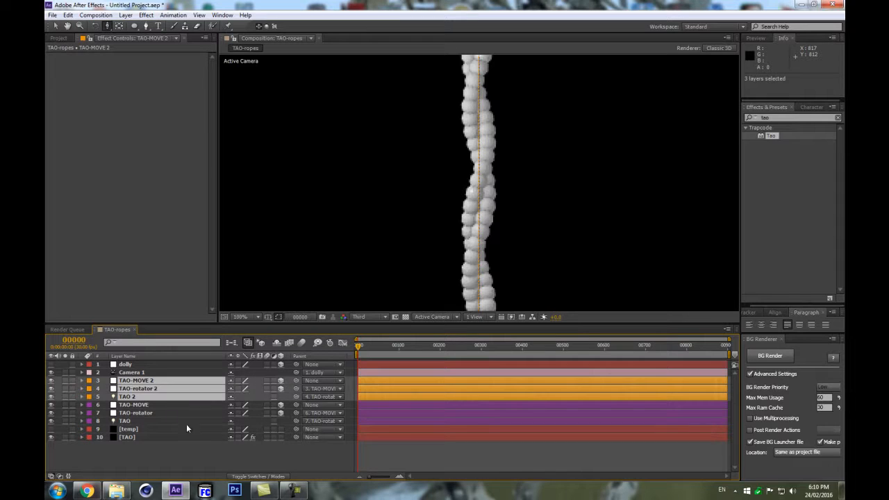
key(ctrl+d)
drag(142, 415, 144, 383)
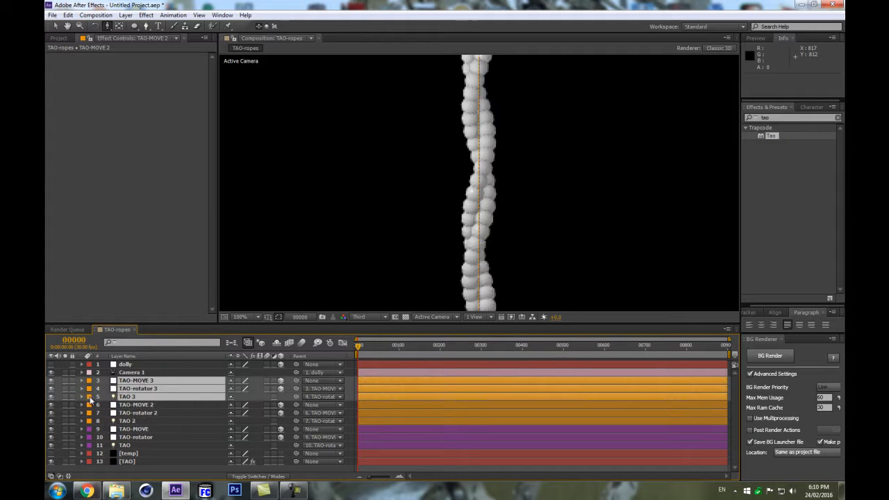
click(91, 399)
click(117, 335)
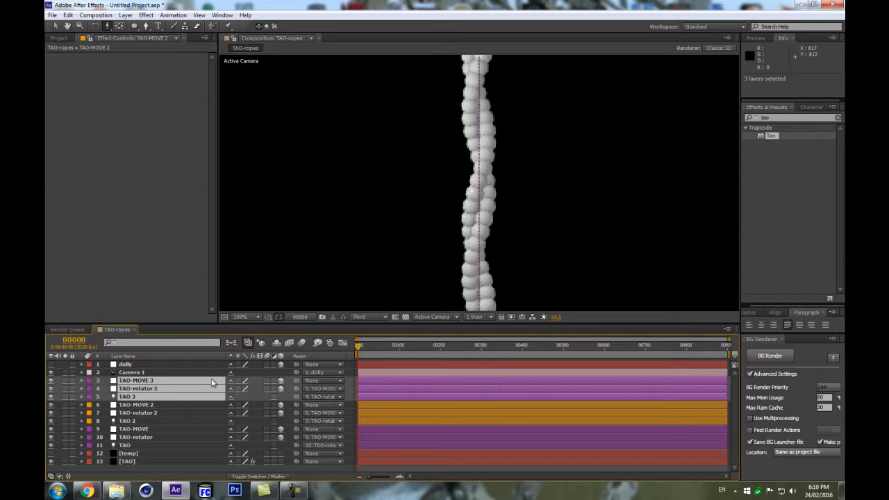
- Set the Z Rotation of TAO-MOVE 3 to 240 degrees
click(153, 374)
click(146, 381)
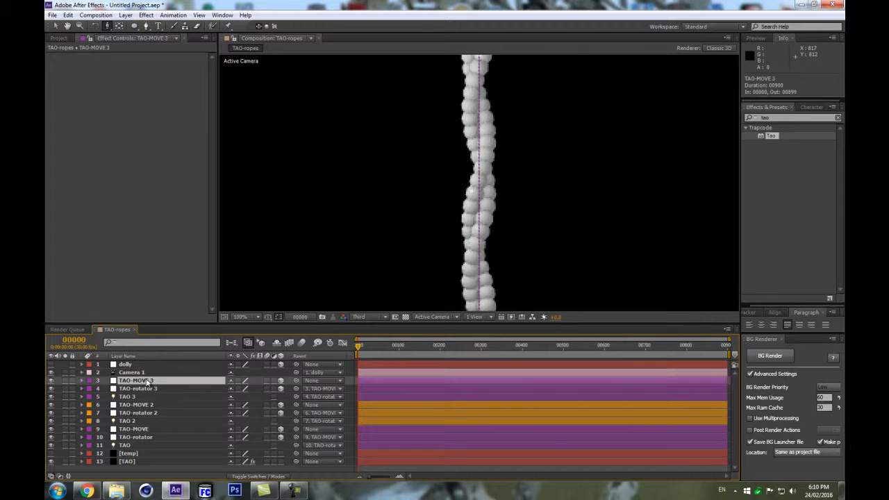
key(r)
click(243, 412)
click(249, 412)
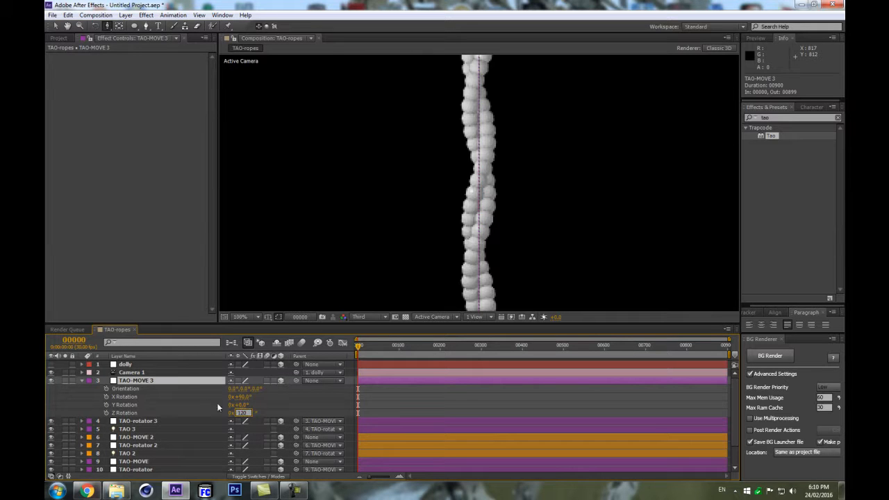
drag(247, 412, 201, 410)
text(2)
text(60/)
key(Return)
click(241, 414)
text(240)
key(Return)
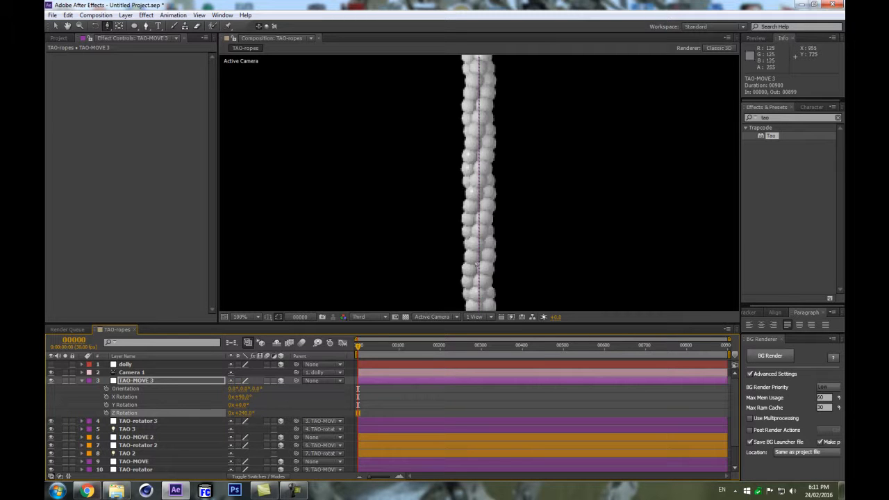
- Hide the layer controls in the composition view and collapse the TAO-MOVE 3 properties
key(ctrl+shift+h)
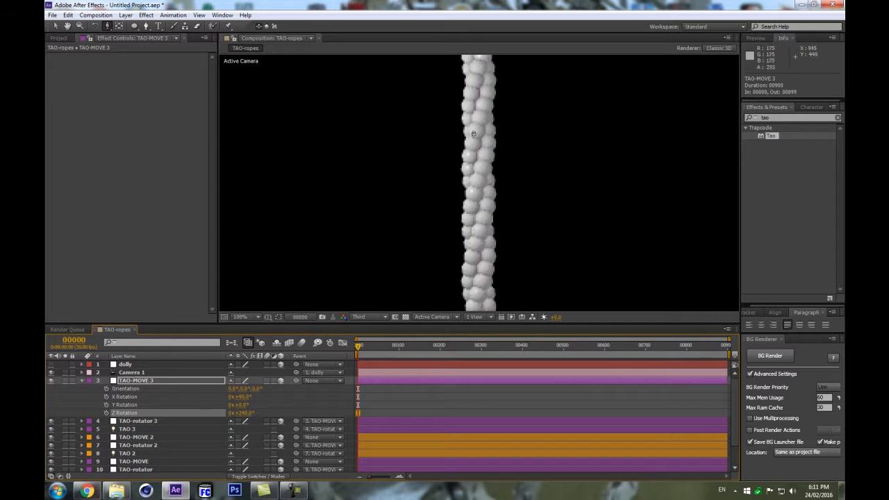
click(81, 381)
scroll(526, 173, down, 5)
scroll(495, 160, up, 5)
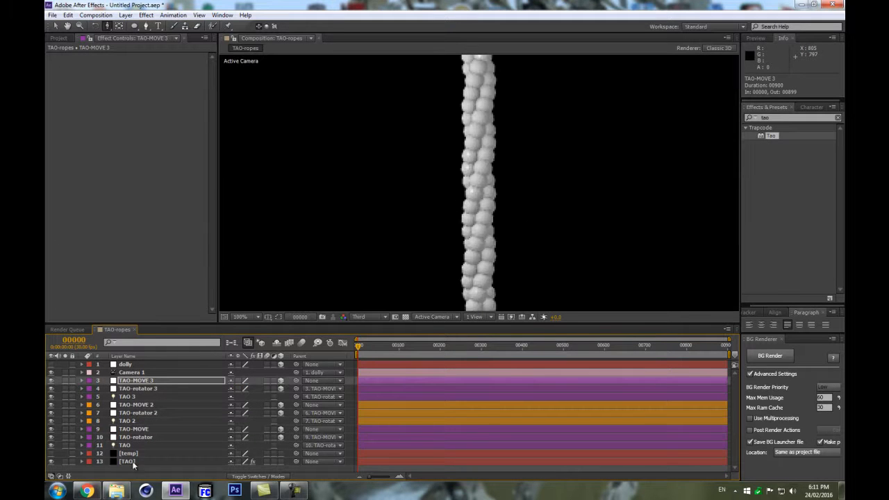
- Set Segments to 128 in the TAO solid's Tao effect and view the rope at 50% magnification
click(133, 465)
scroll(103, 207, down, 8)
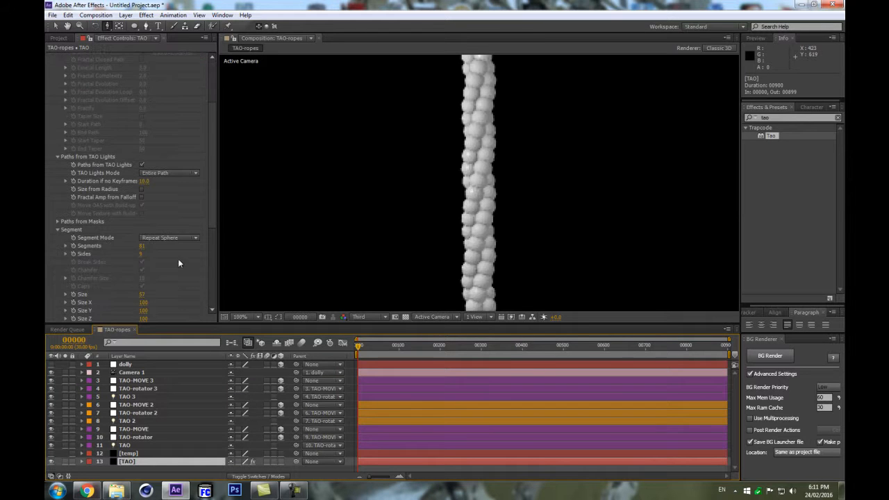
mouse_move(142, 246)
mouse_down()
mouse_move(177, 242)
mouse_move(157, 242)
mouse_up()
scroll(515, 169, down, 2)
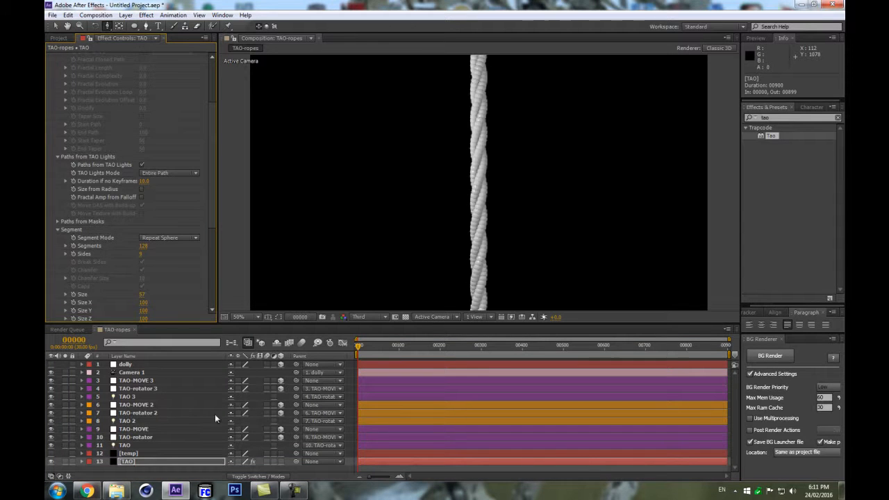
- Show the TAO light's options and keyframe its Color as light blue at frame 0
click(164, 430)
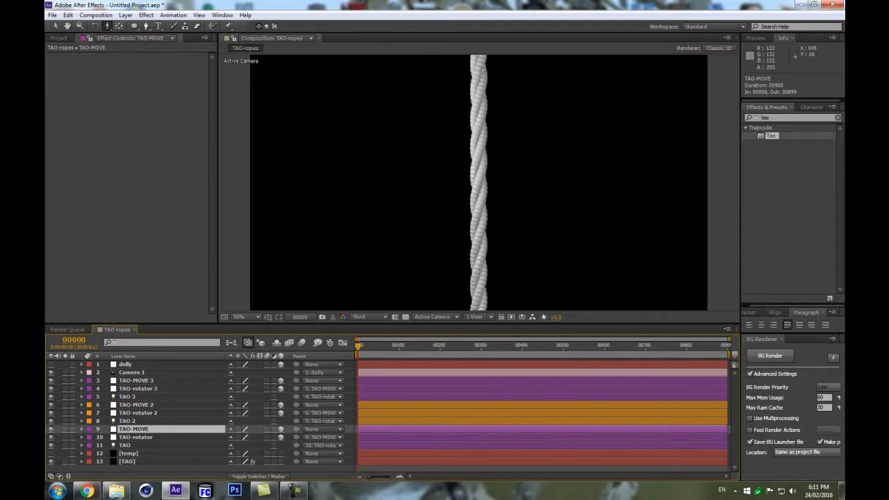
click(132, 443)
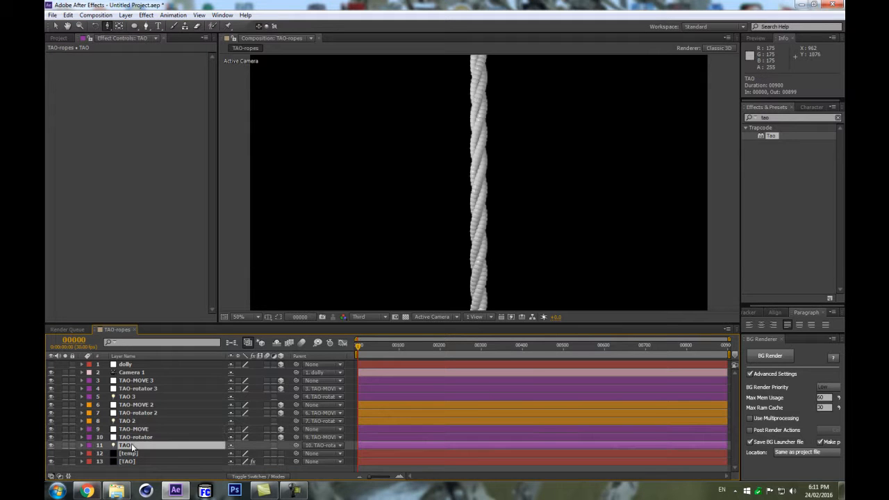
key(a)
key(a)
scroll(397, 421, down, 2)
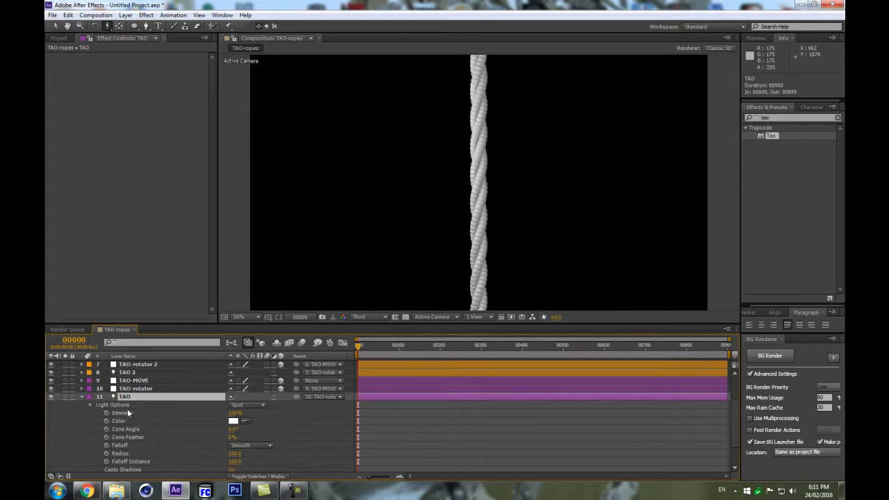
click(233, 421)
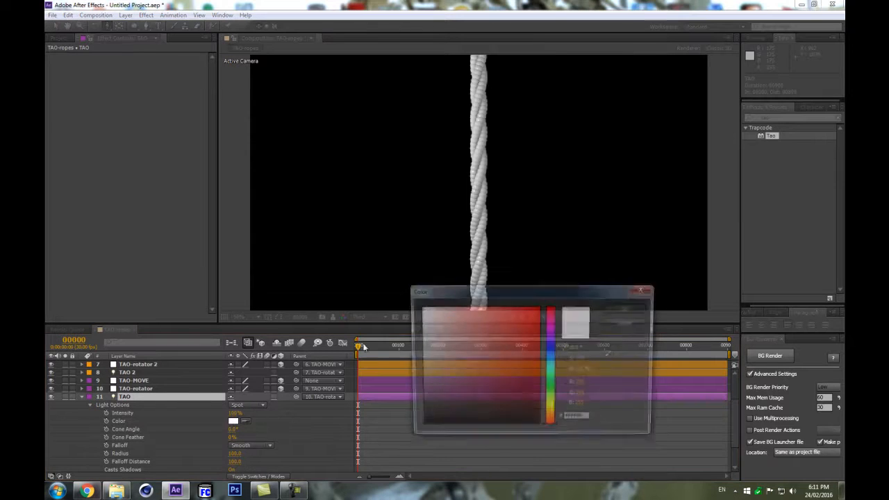
drag(552, 373, 552, 360)
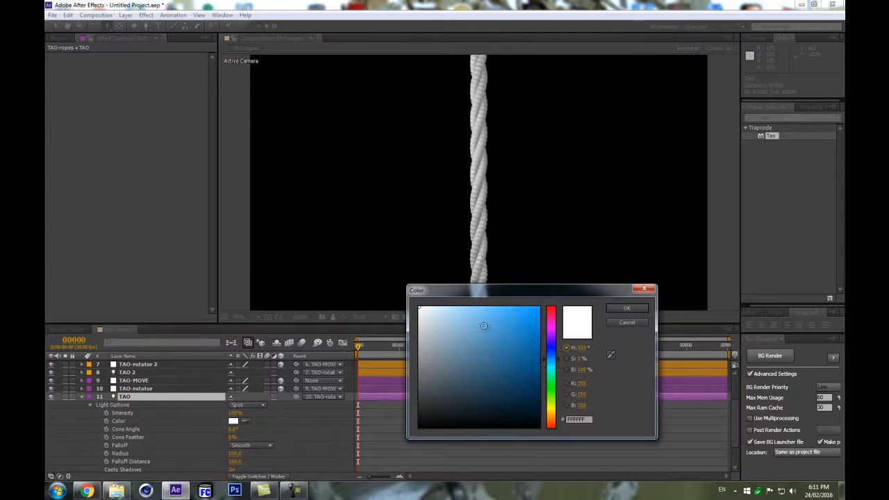
click(451, 311)
key(Return)
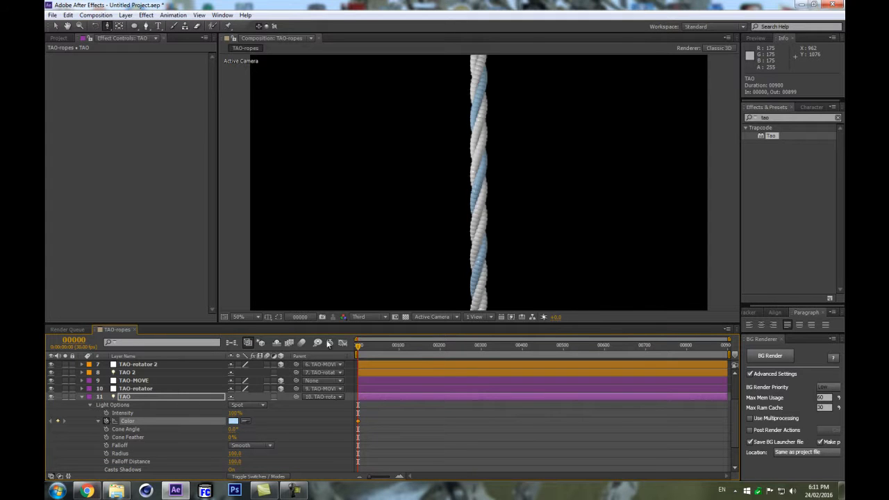
- Add Color keyframes to the TAO light: near-white #EAECED at frame 19 and light grey at frame 37
click(366, 346)
click(234, 421)
click(422, 315)
key(Return)
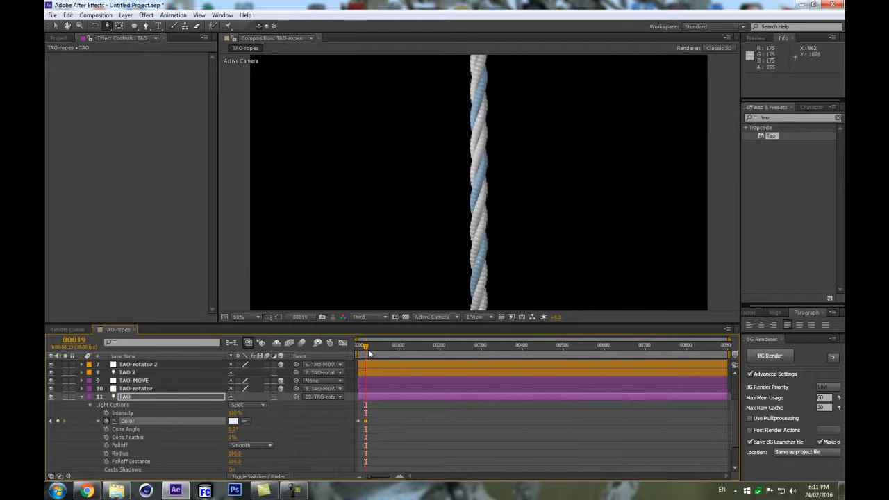
click(373, 350)
click(233, 421)
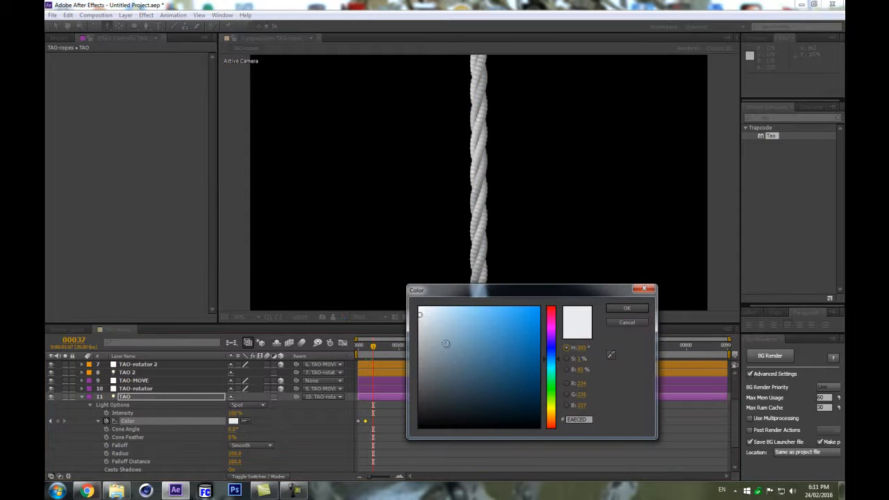
click(424, 335)
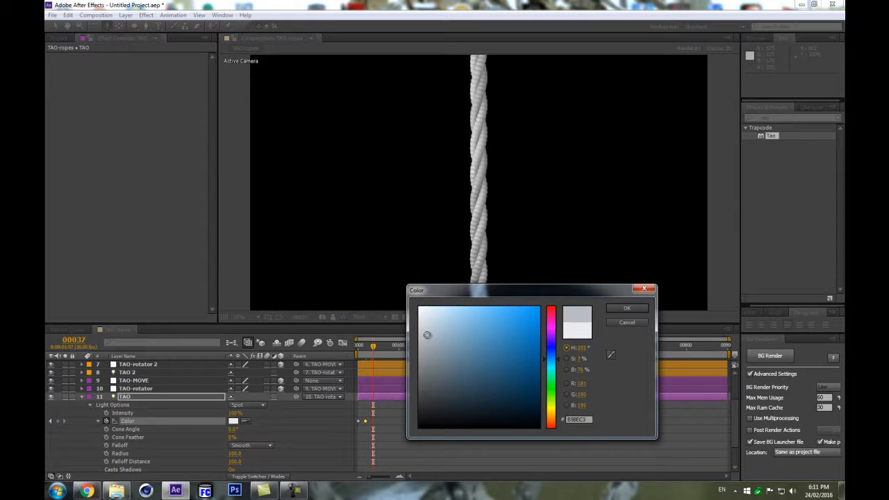
click(626, 309)
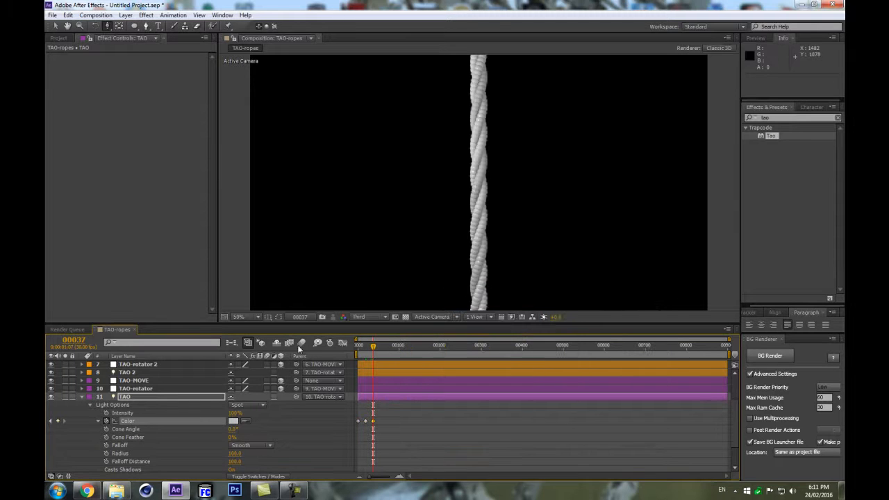
- Copy the TAO light's light blue Color keyframe and paste it at frame 55
click(380, 346)
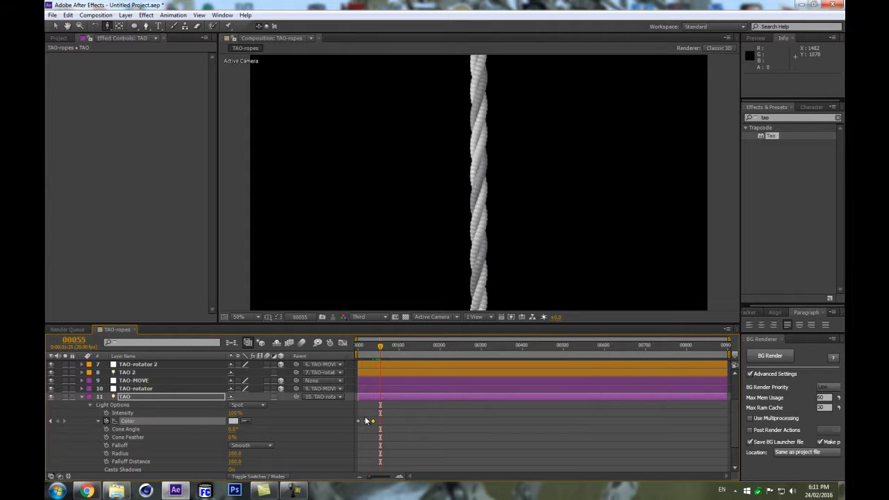
key(ctrl+c)
key(ctrl+v)
- Stretch the TAO light's four Color keyframes proportionally so that the last one falls at frame 100
click(74, 340)
text(00050)
key(Return)
click(338, 419)
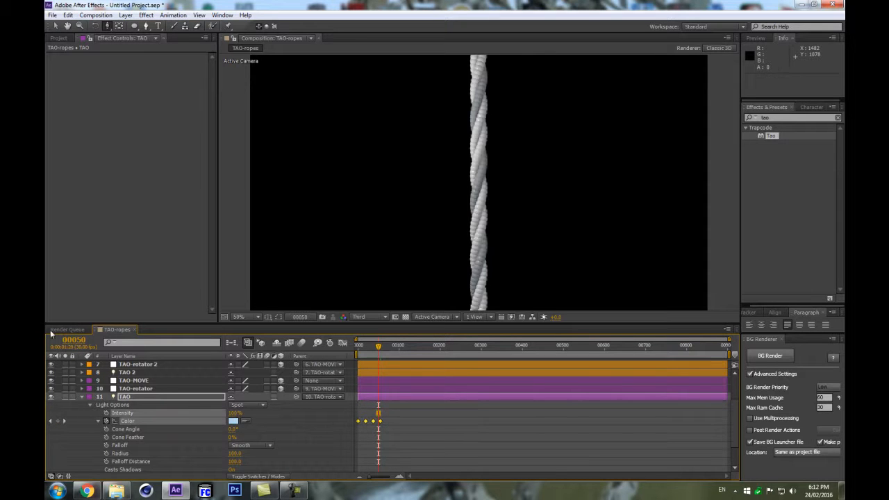
click(74, 340)
text(100)
key(Return)
drag(398, 417, 310, 433)
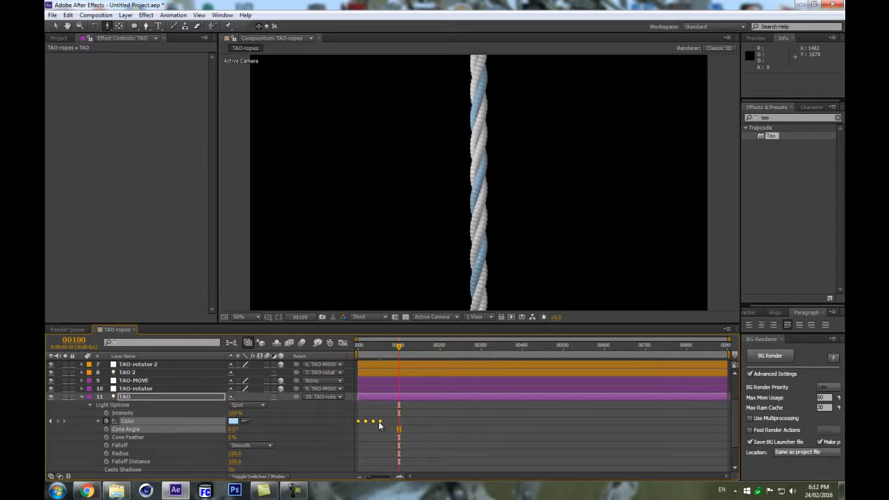
drag(380, 421, 399, 425)
click(317, 411)
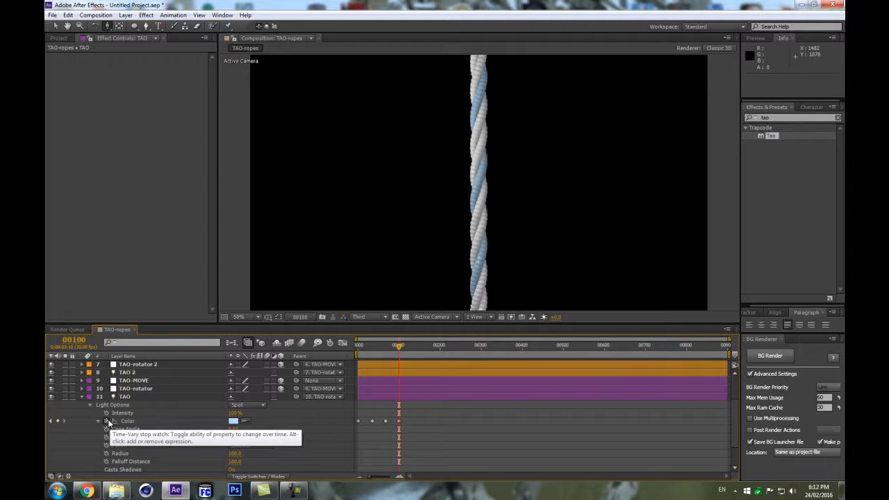
- Add the expression loopOut(type = "cycle", numKeyframes = 0) to the TAO light's Color
alt+click(107, 421)
click(265, 429)
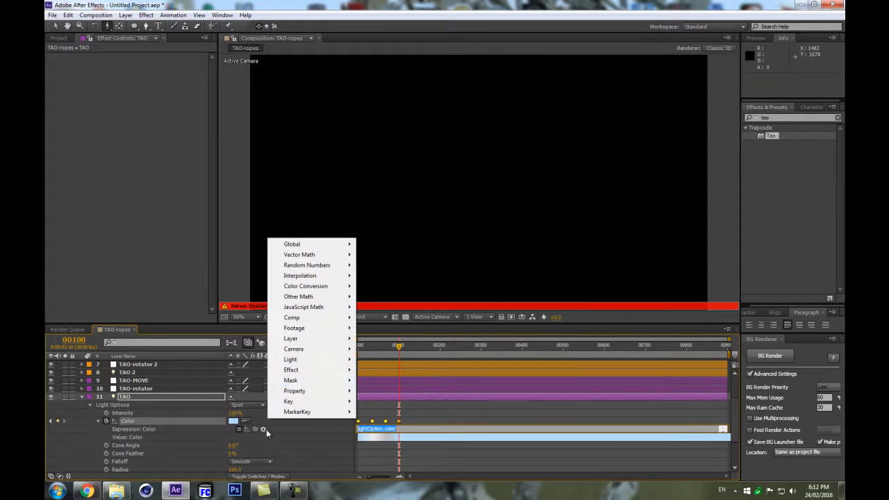
mouse_move(318, 391)
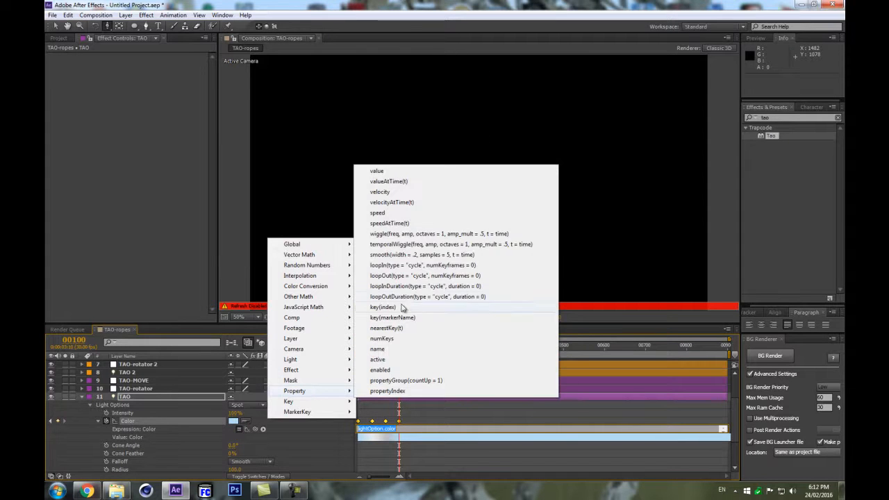
click(450, 276)
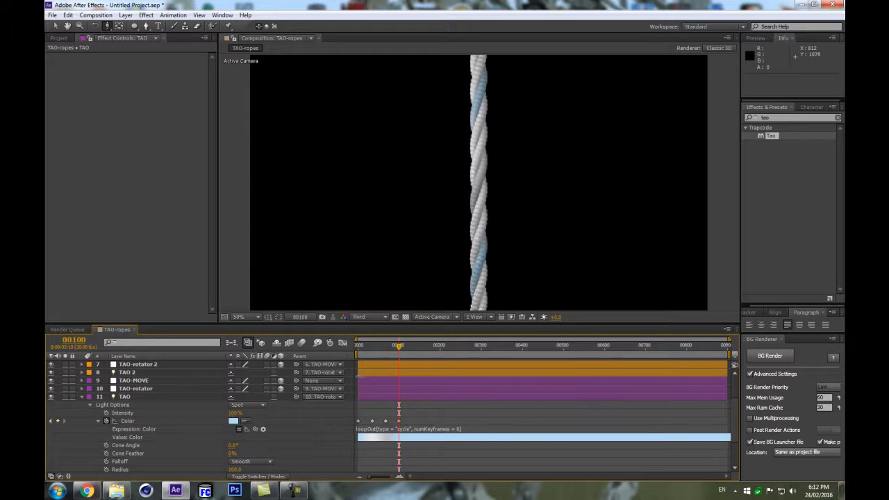
- Copy the TAO light's Color keyframes and paste them onto the TAO 2 and TAO 3 lights at frame 0
drag(397, 341, 358, 342)
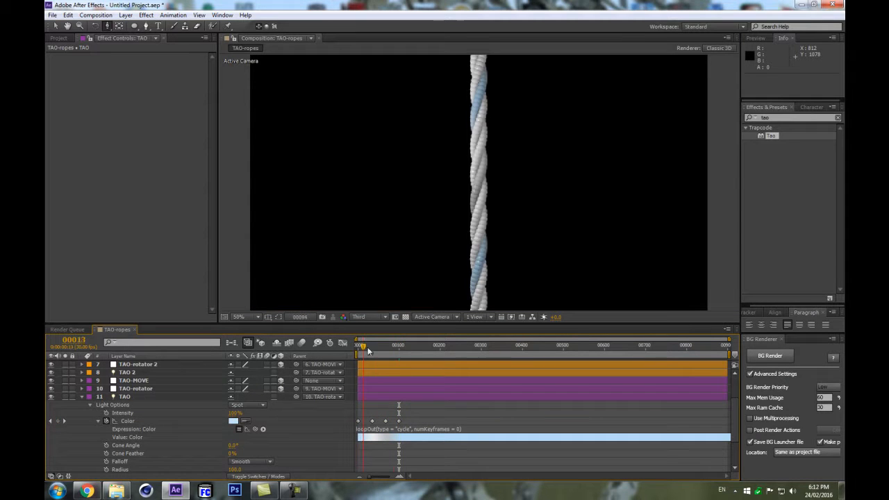
click(128, 421)
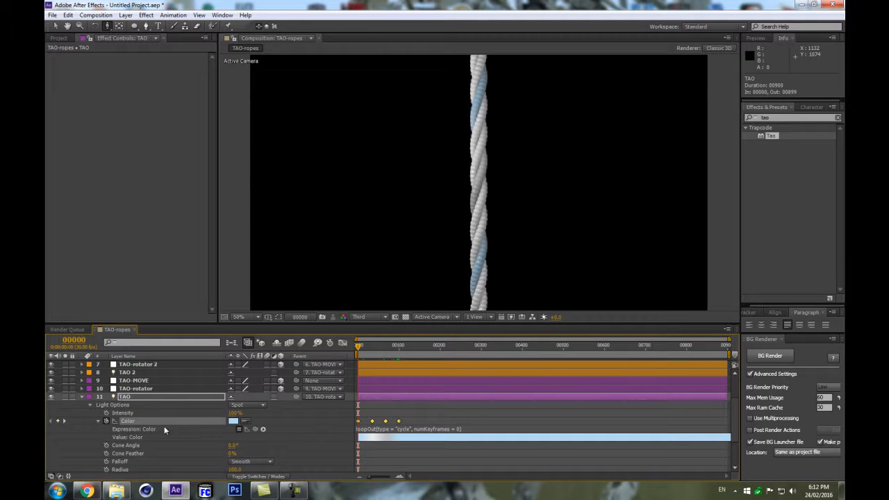
key(ctrl+c)
scroll(137, 393, up, 1)
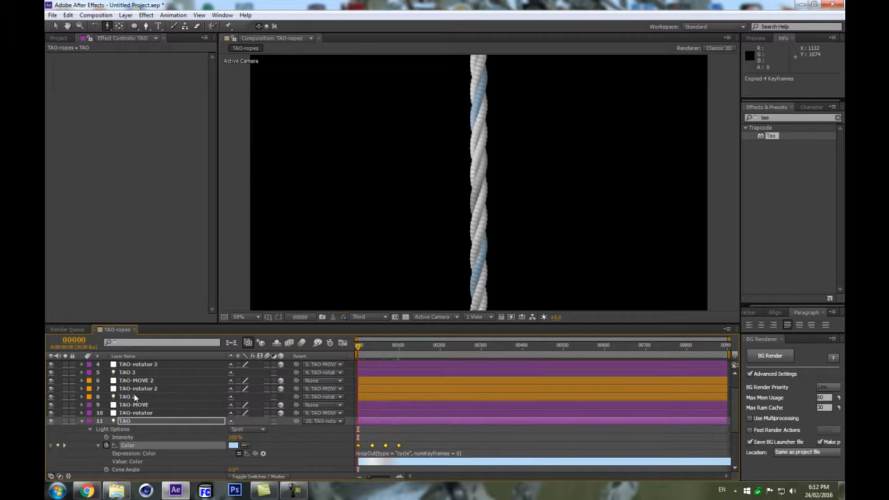
click(127, 397)
ctrl+click(127, 373)
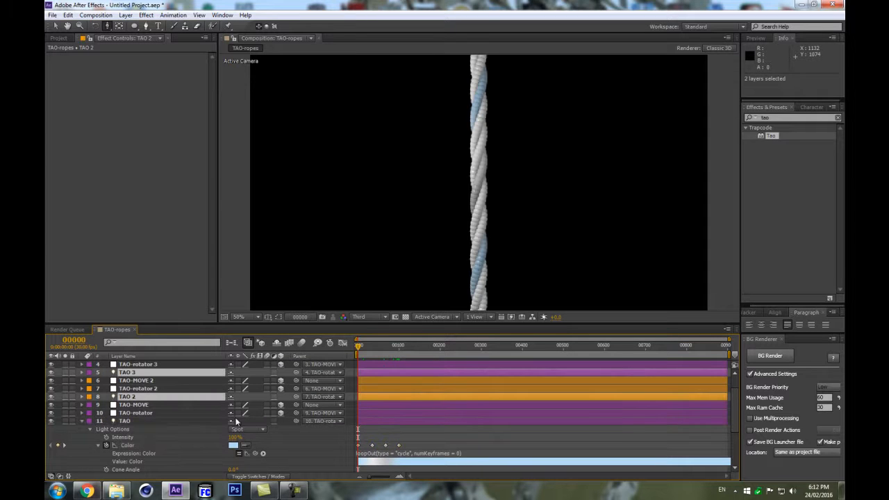
key(ctrl+v)
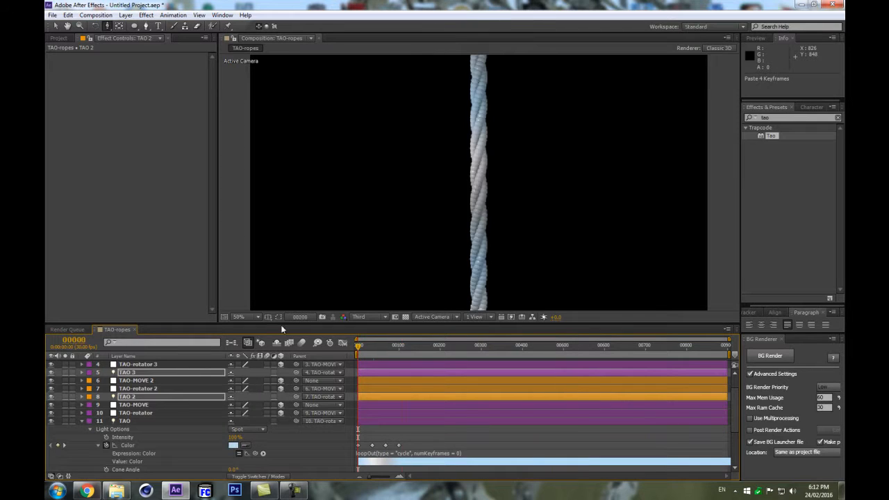
- Select all layers in the timeline and collapse their properties
scroll(440, 188, up, 1)
scroll(407, 196, down, 3)
scroll(463, 195, up, 1)
key(ctrl+a)
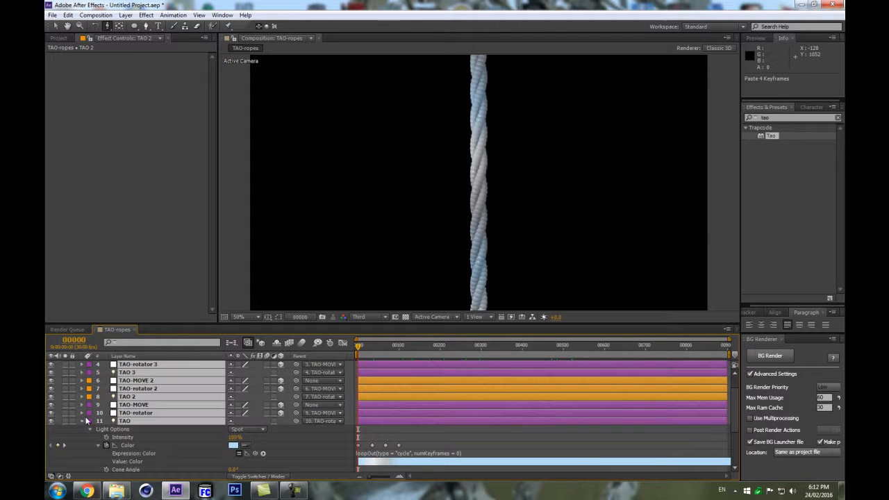
click(83, 422)
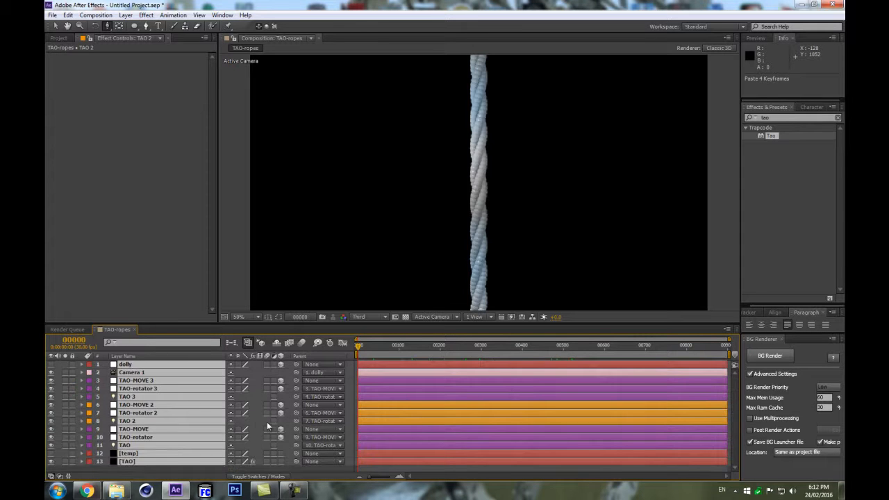
key(ctrl+shift+a)
scroll(534, 249, up, 1)
scroll(521, 241, down, 1)
scroll(516, 242, down, 1)
scroll(500, 241, up, 2)
scroll(485, 241, down, 1)
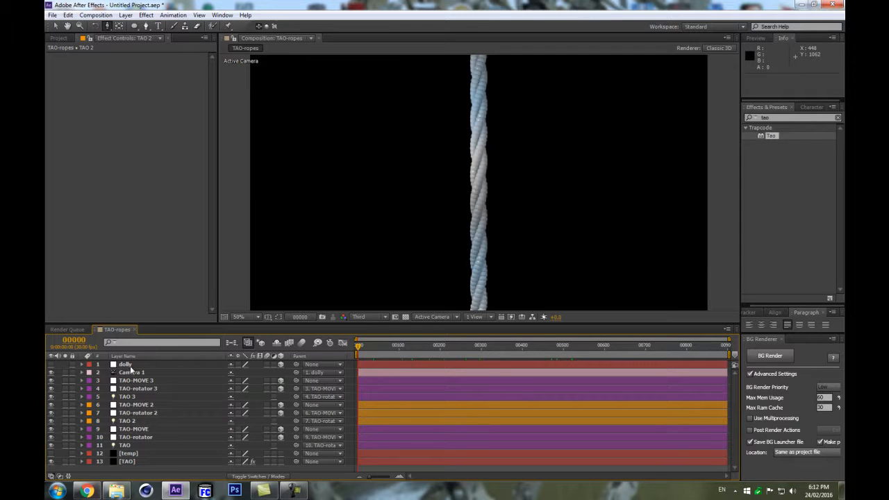
- Add a null object, place it directly above TAO-MOVE 3 in the layer order and name it TAO-rope_01
click(132, 380)
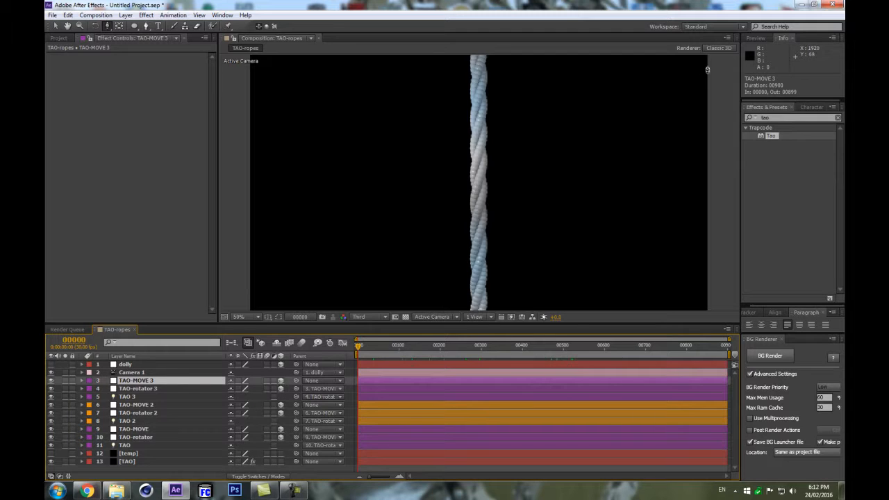
key(ctrl+alt+shift+y)
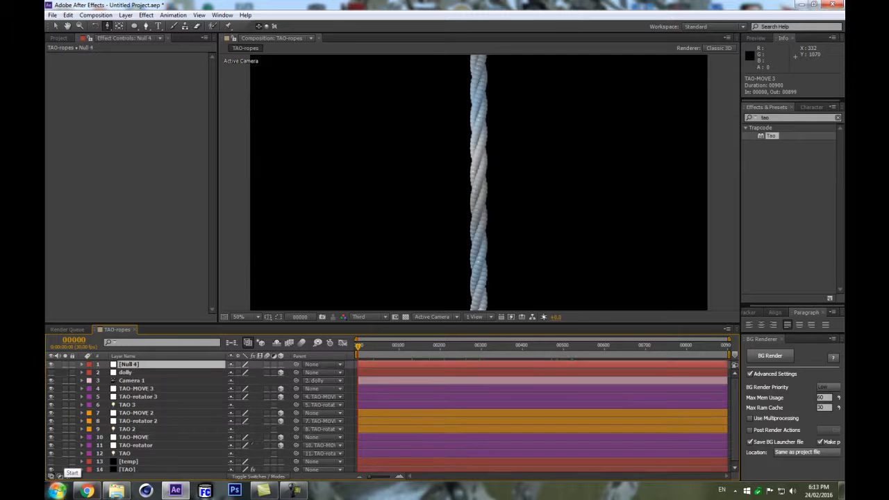
drag(105, 366, 133, 386)
key(Return)
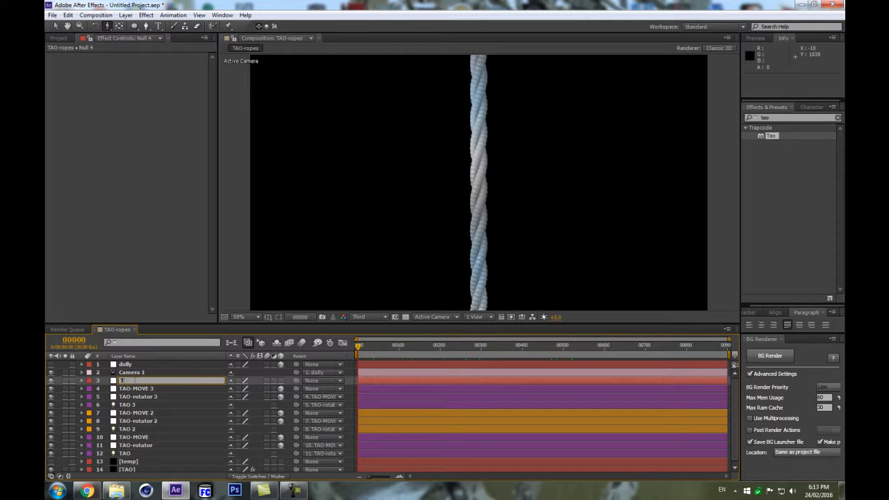
text(TAO-rope_01)
key(Return)
- Make TAO-rope_01 a 3D layer and parent TAO-MOVE 3, TAO-MOVE 2 and TAO-MOVE to it
click(152, 389)
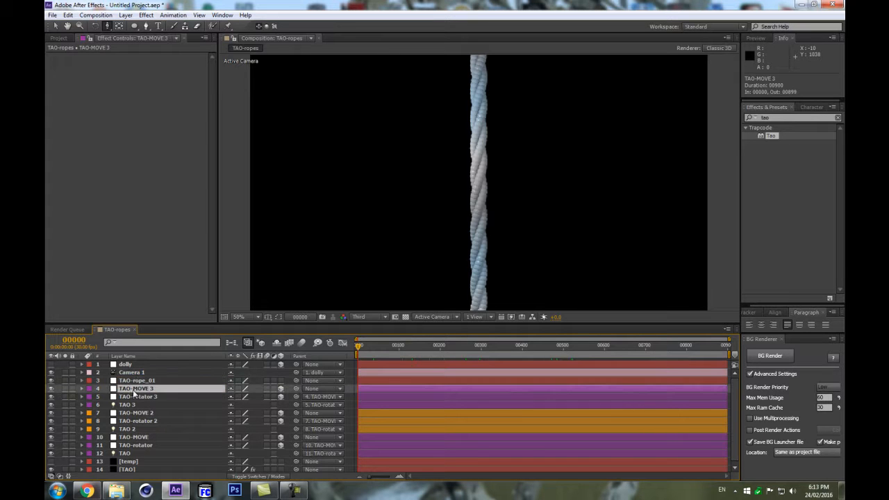
ctrl+click(150, 414)
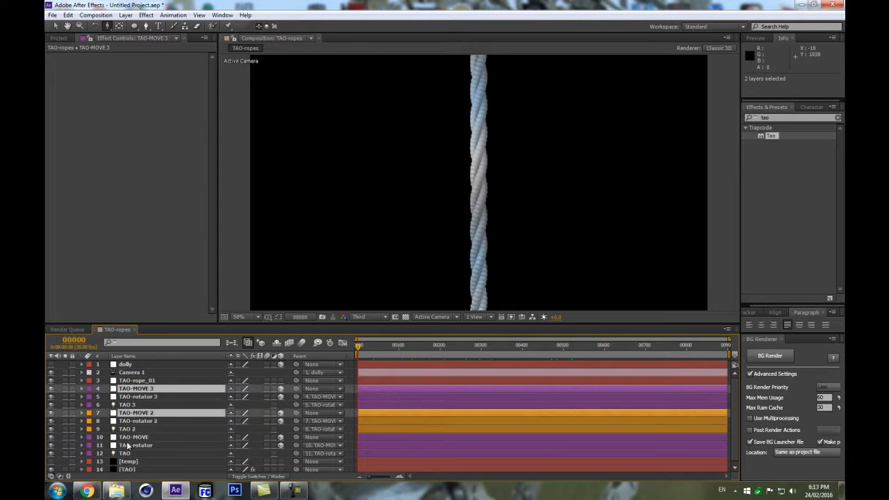
ctrl+click(142, 437)
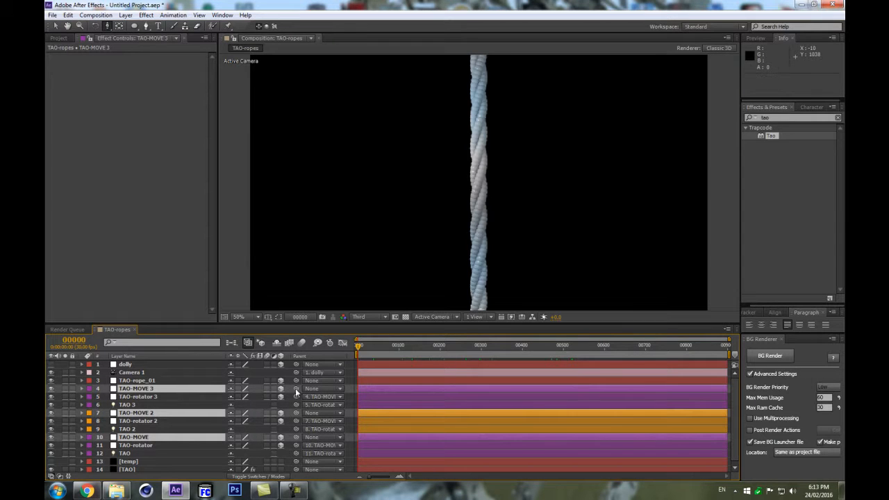
drag(296, 389, 125, 382)
- Try shifting TAO-rope_01's Position to test the parenting, and undo the shift
click(130, 381)
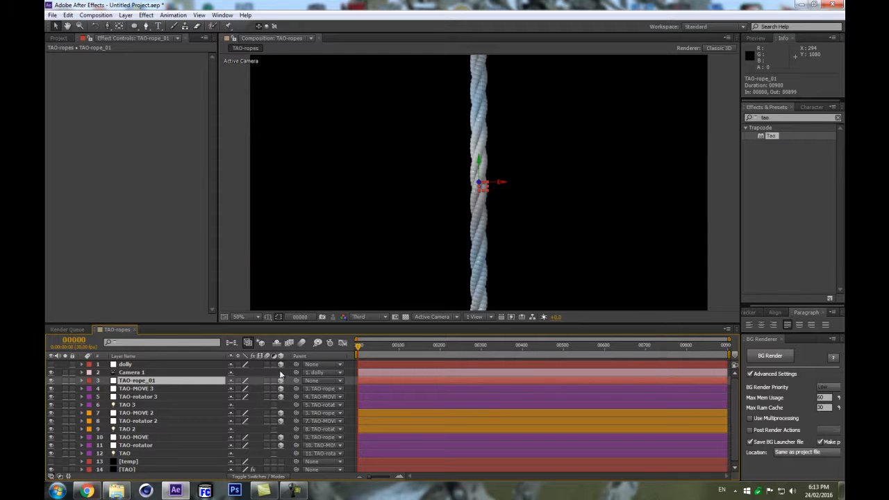
key(p)
drag(233, 389, 276, 382)
key(ctrl+z)
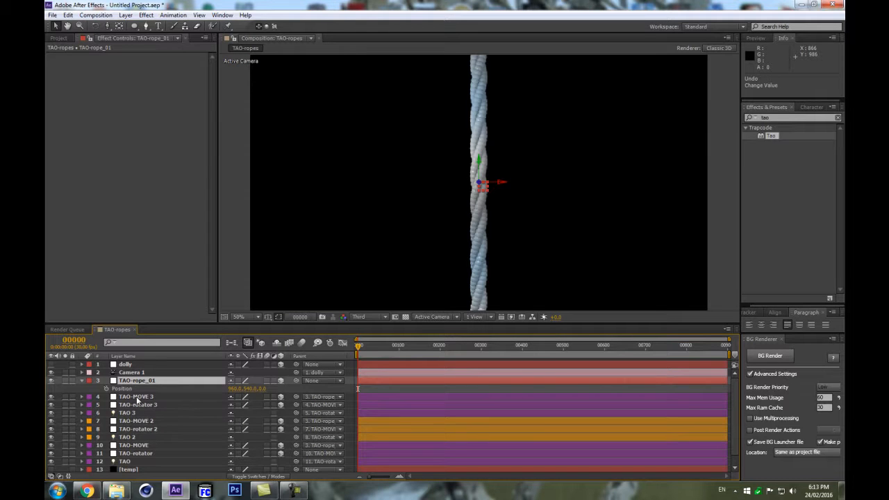
- Set the X value of all Position keyframes on TAO-MOVE 3, TAO-MOVE 2 and TAO-MOVE to -400
key(ctrl+Down)
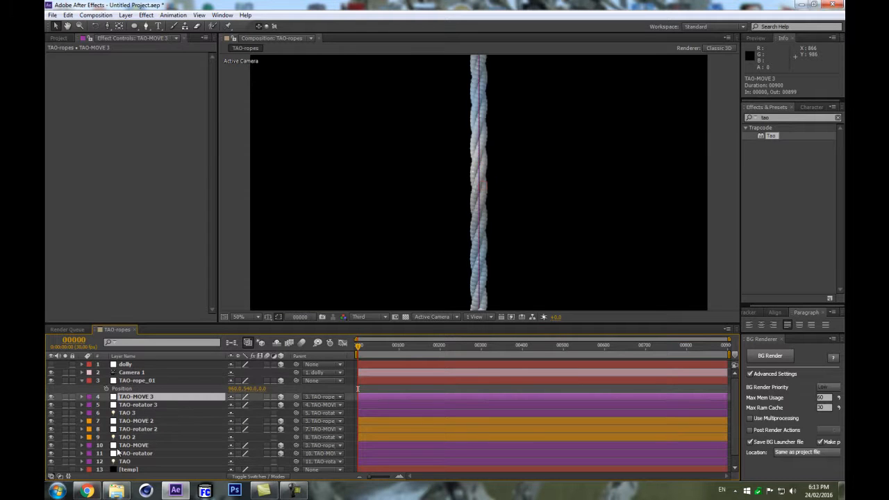
ctrl+click(139, 421)
ctrl+click(146, 445)
key(p)
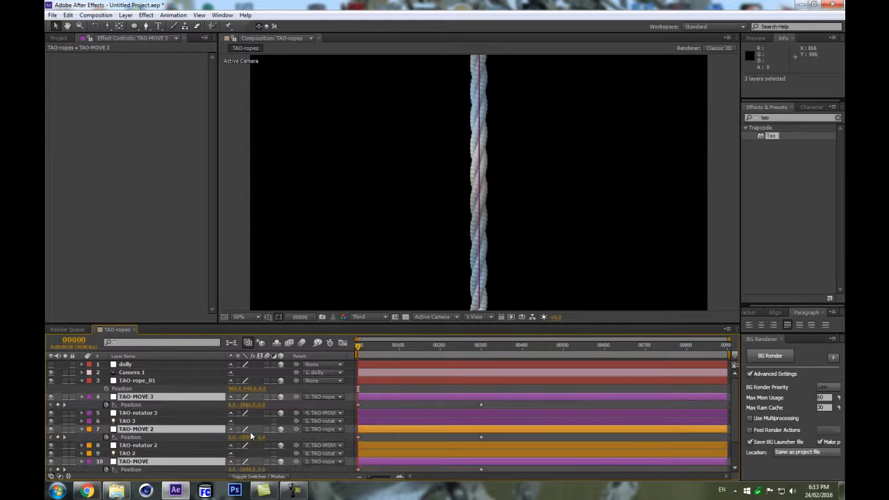
drag(494, 403, 314, 472)
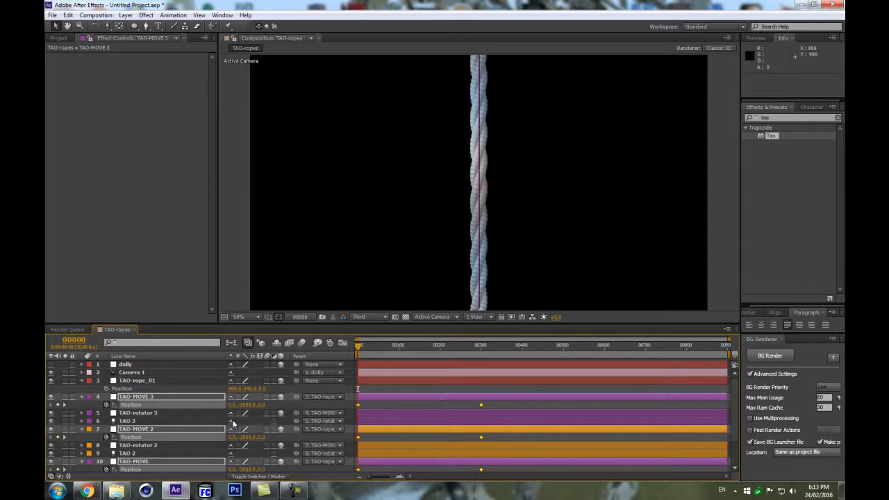
drag(233, 408, 50, 413)
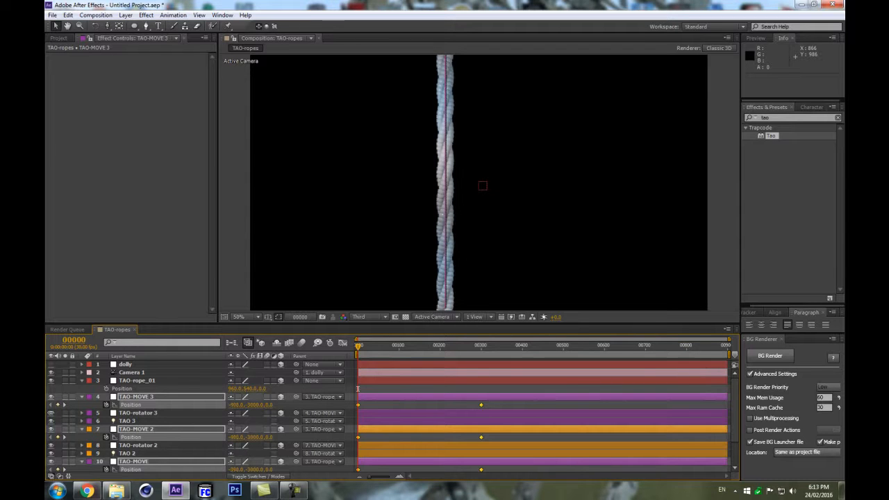
- Animate TAO-rope_01's Y Rotation from 1x+204° at frame 0 to 0° at frame 300
click(125, 380)
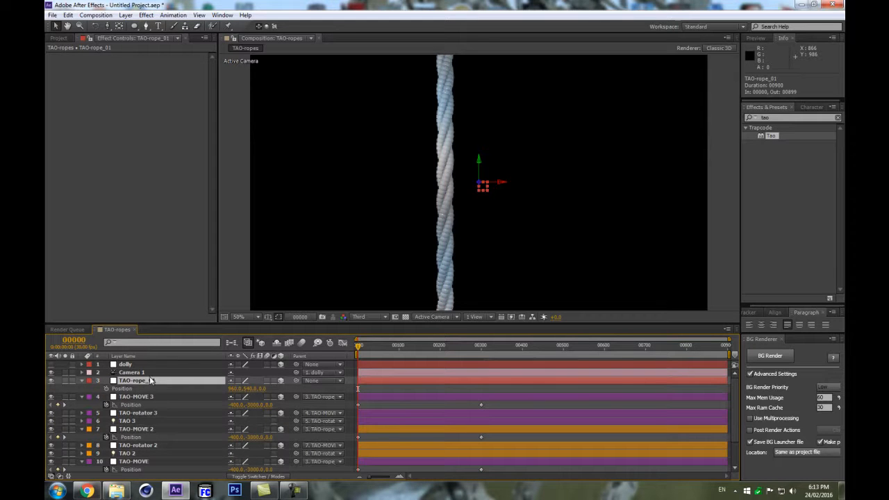
key(r)
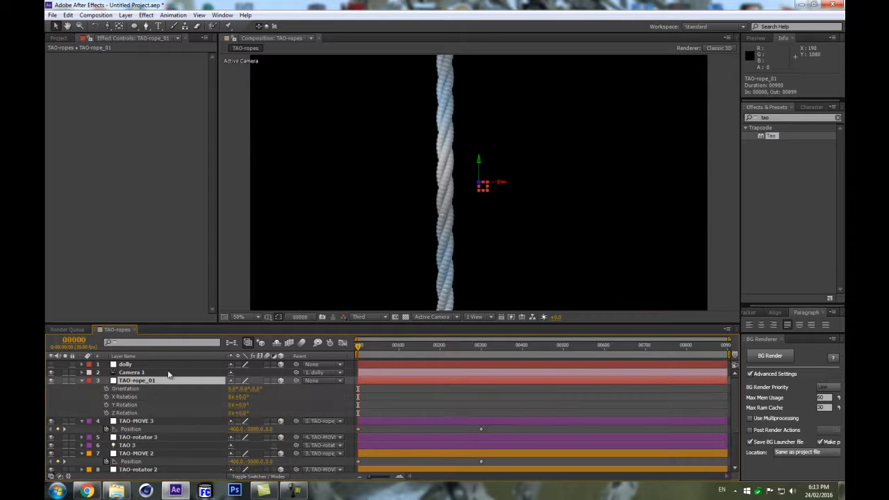
click(106, 405)
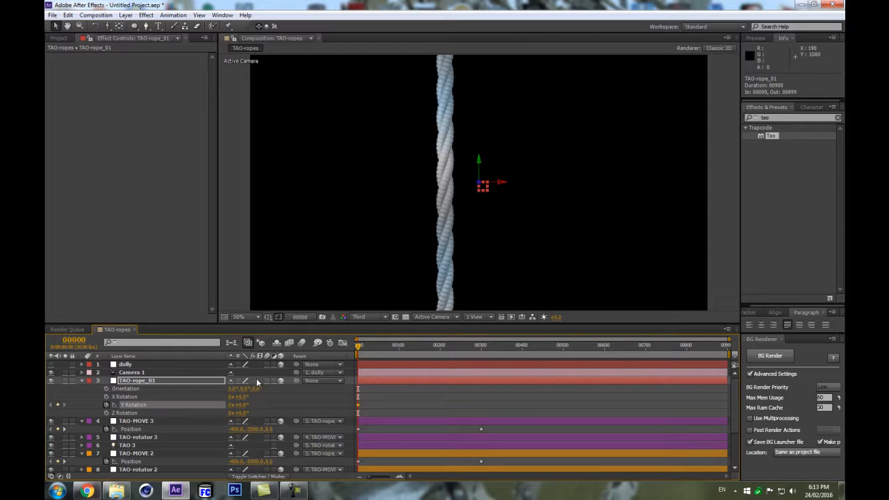
drag(357, 405, 394, 405)
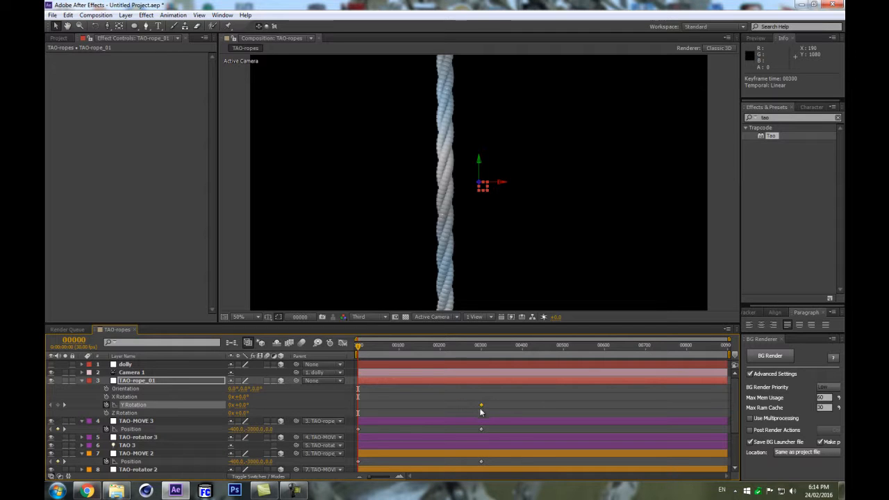
click(260, 405)
drag(243, 405, 486, 380)
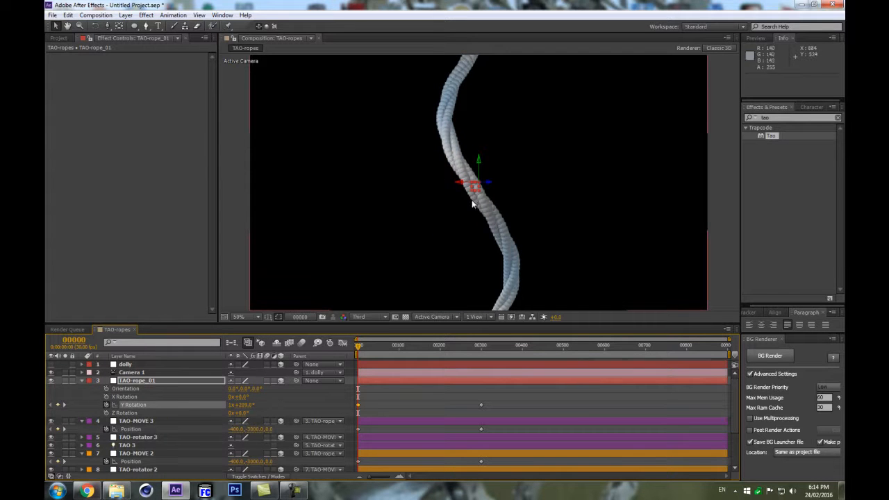
mouse_move(248, 408)
mouse_down()
mouse_move(221, 410)
mouse_move(244, 410)
mouse_up()
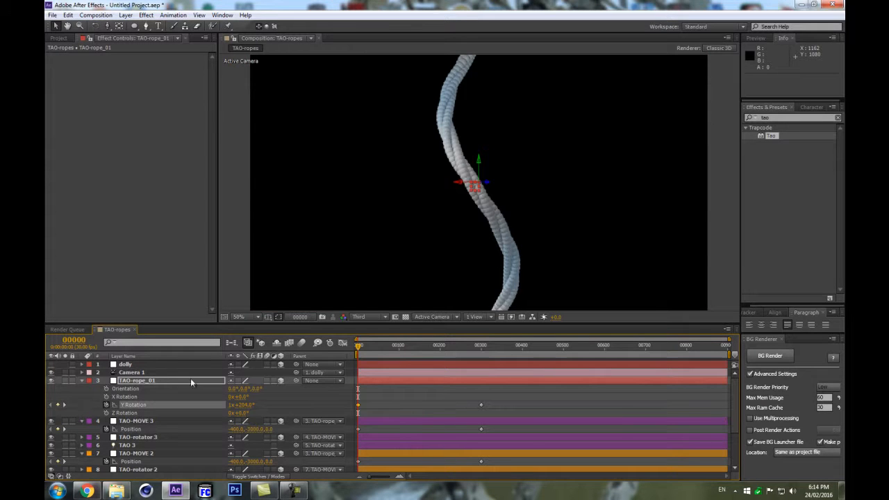
- Collapse the expanded properties of all layers and clear the layer selection
click(81, 380)
key(ctrl+a)
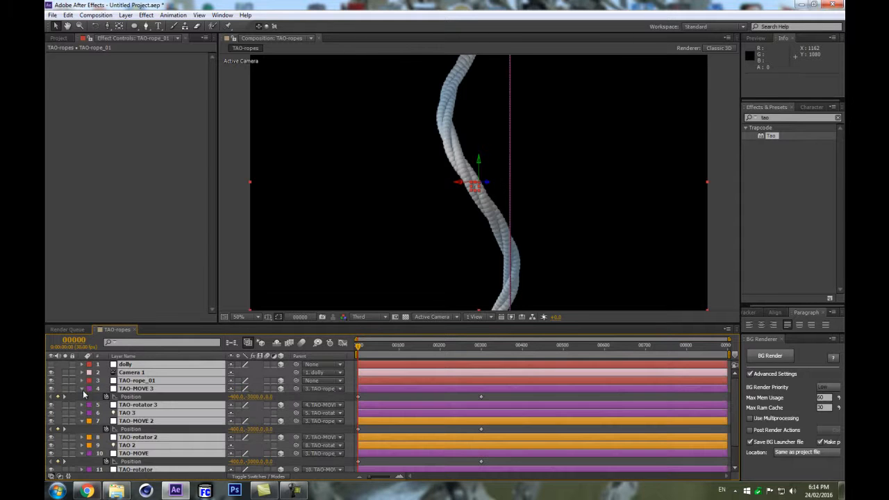
click(82, 389)
key(ctrl+shift+a)
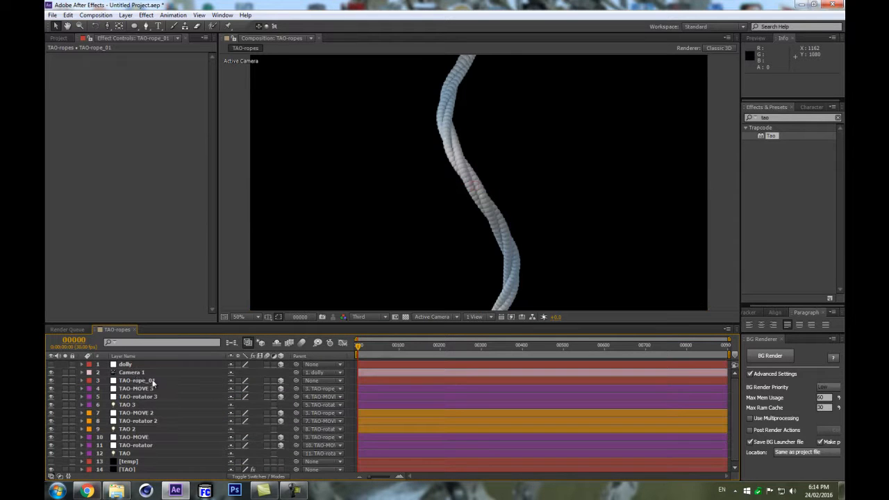
- Add the expression wiggle(.5,120); to TAO-rope_01's Position, and disable and re-enable it to compare the rope's shape
click(139, 381)
key(p)
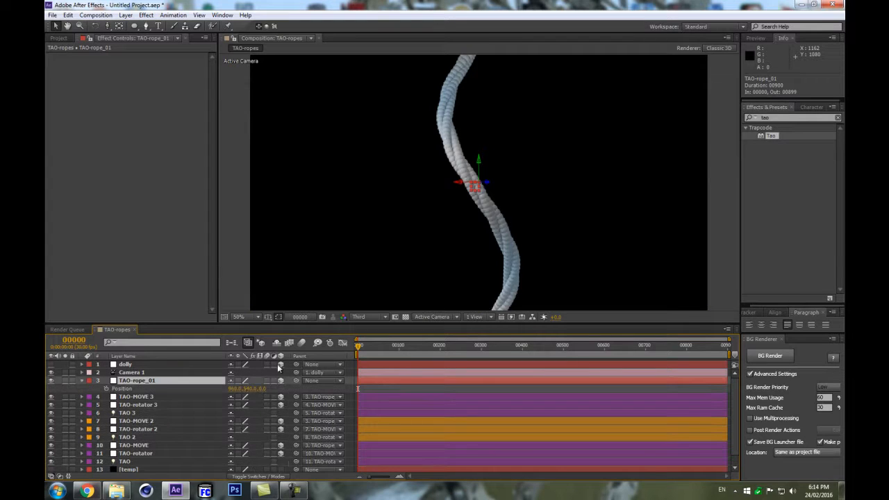
alt+click(106, 388)
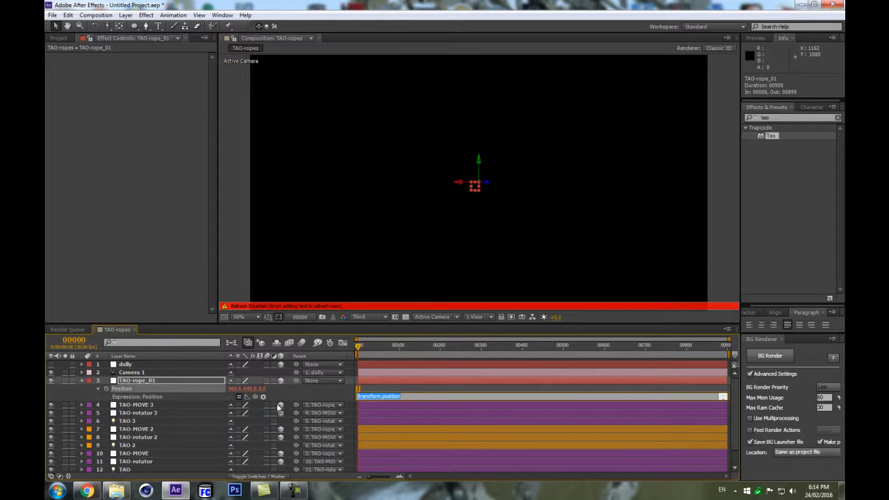
text(wiggle(.5,120);)
click(209, 387)
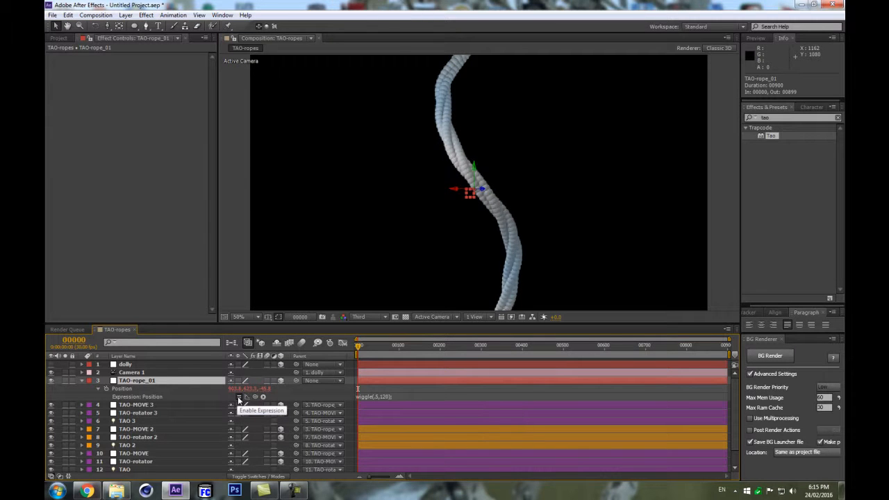
click(240, 398)
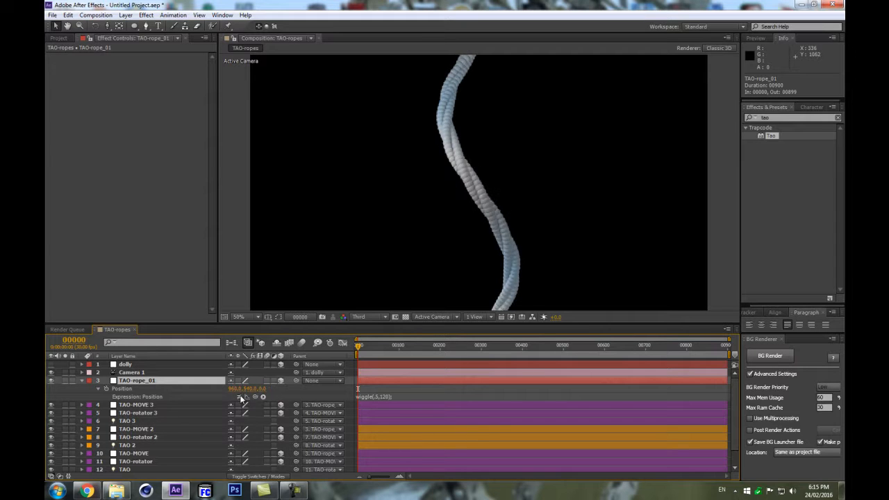
click(240, 398)
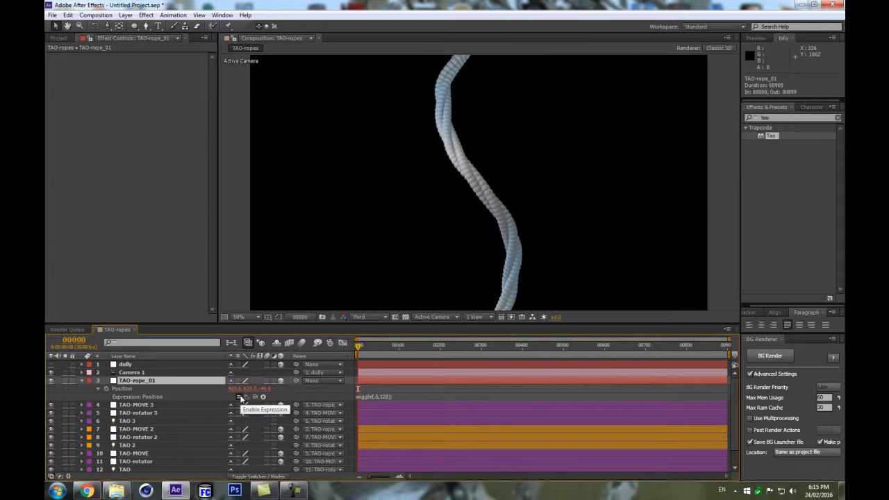
- Try a wiggle frequency of .78 in TAO-rope_01's Position expression
click(376, 397)
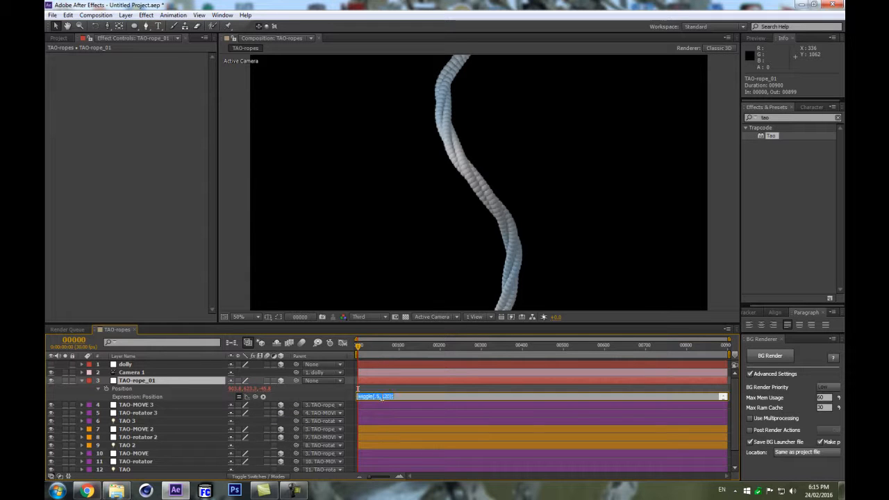
key(BackSpace)
text(78)
click(310, 392)
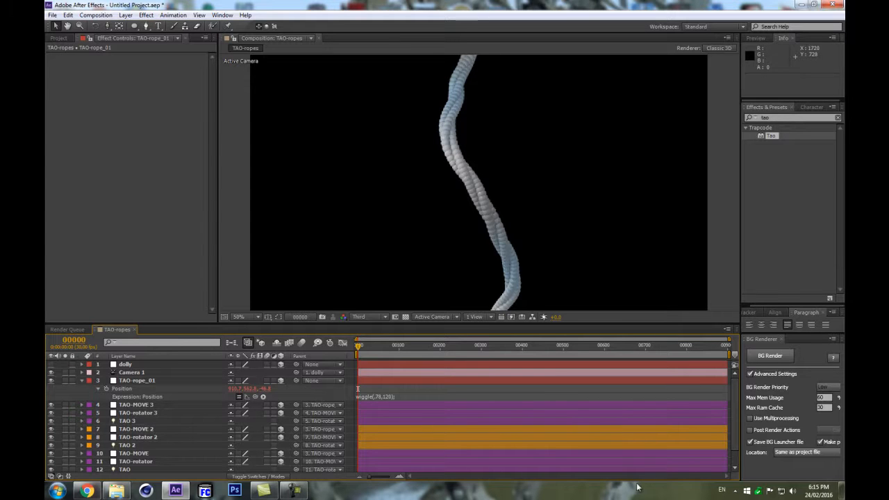
- Try a wiggle amplitude of 520 on TAO-rope_01's Position, and undo both the amplitude and frequency edits
click(387, 396)
click(391, 396)
key(BackSpace)
text(5)
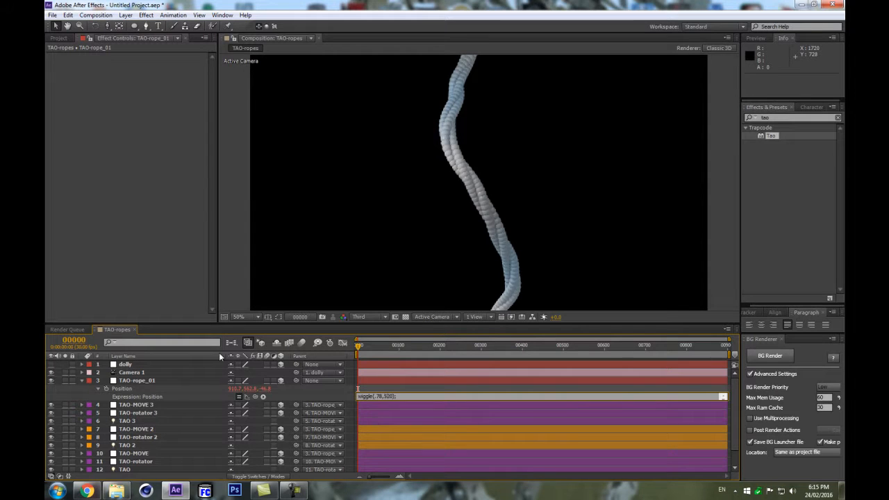
click(207, 381)
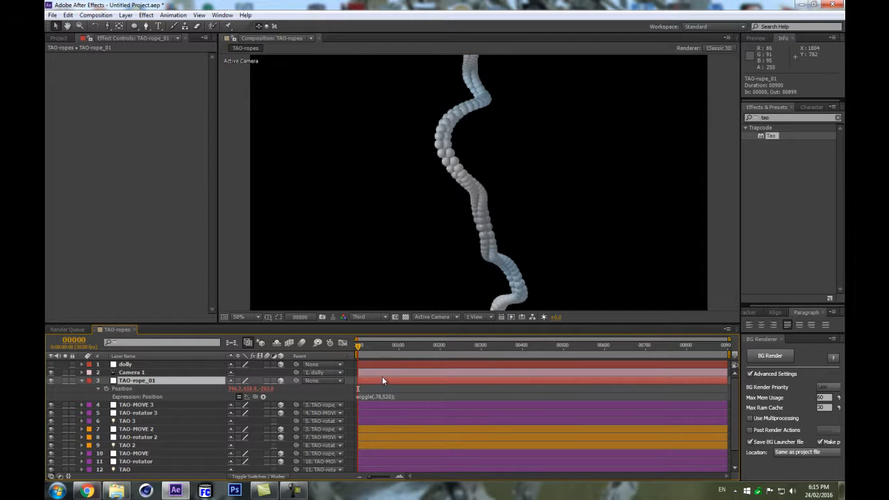
key(ctrl+z)
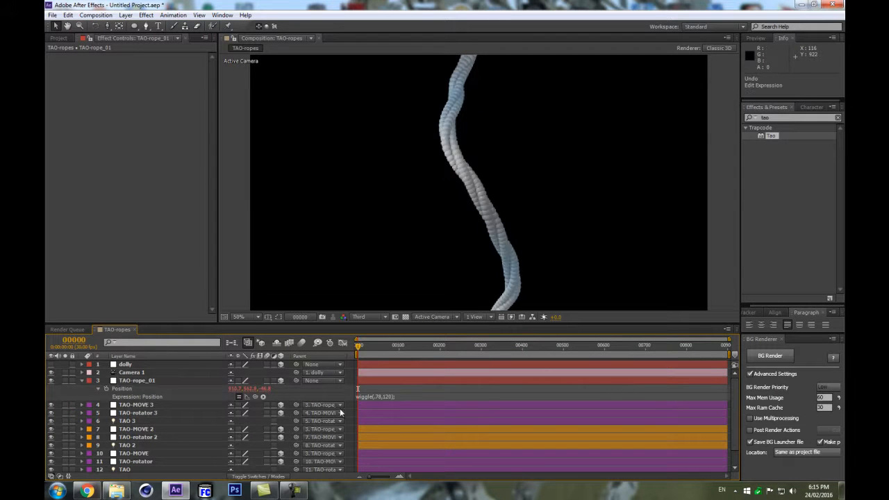
key(ctrl+z)
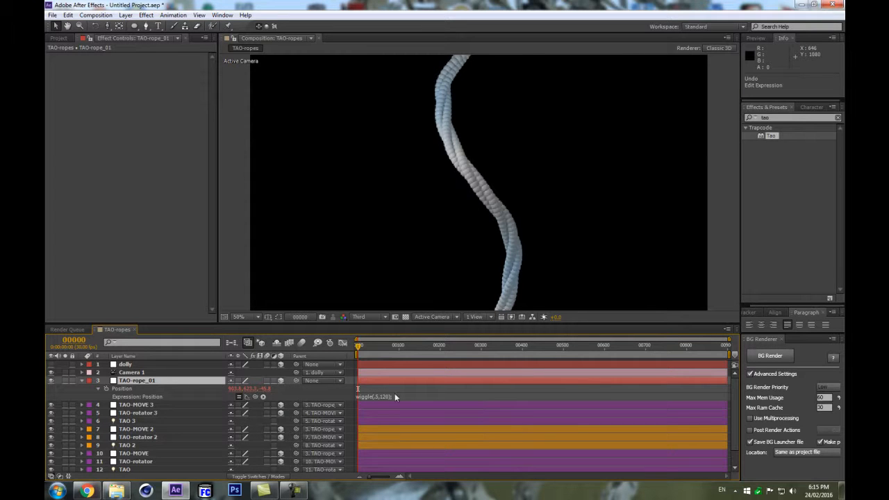
- Enable Loop Offset and activate the Offset Animation Sequence in the Tao effect on the TAO layer
click(81, 380)
scroll(179, 432, down, 1)
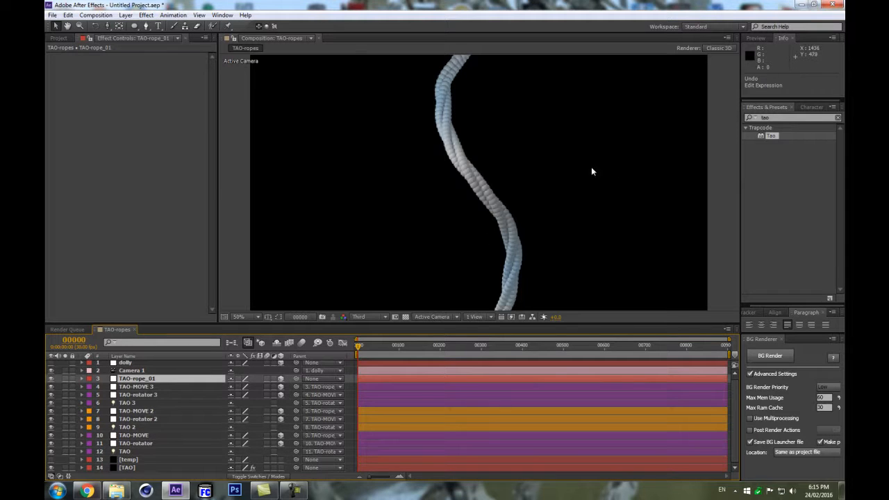
click(173, 467)
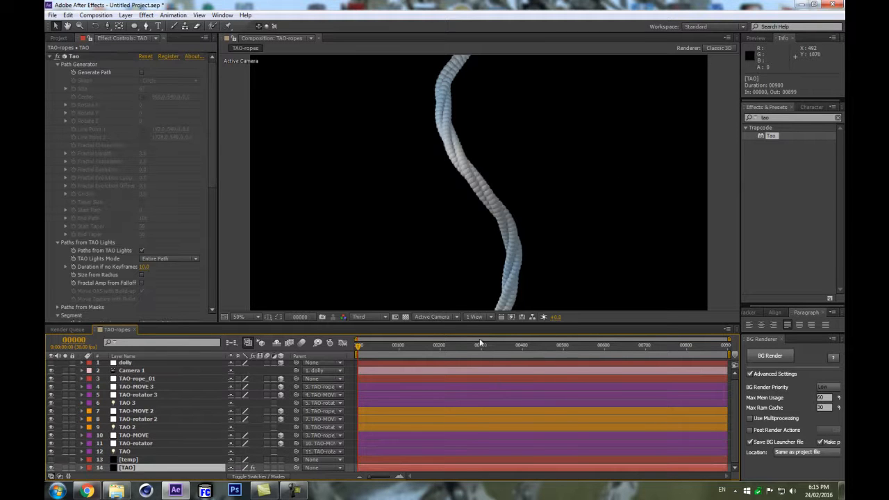
scroll(208, 195, down, 3)
scroll(213, 209, down, 7)
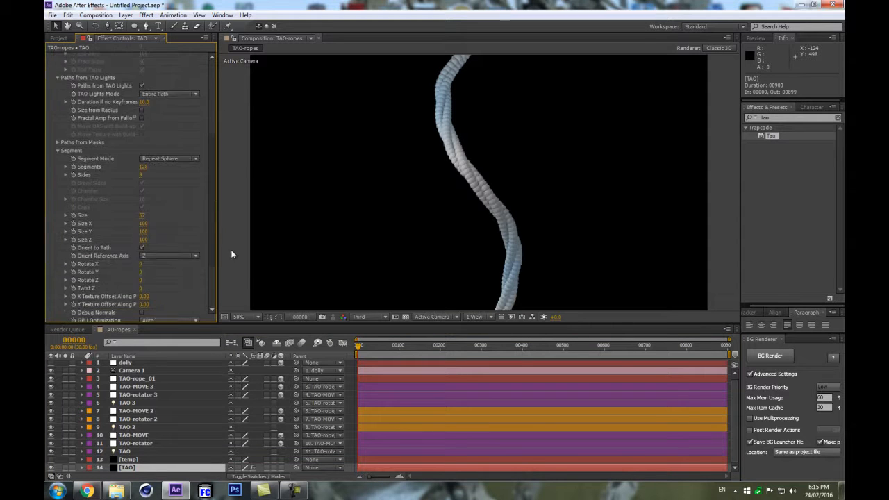
scroll(209, 278, down, 1)
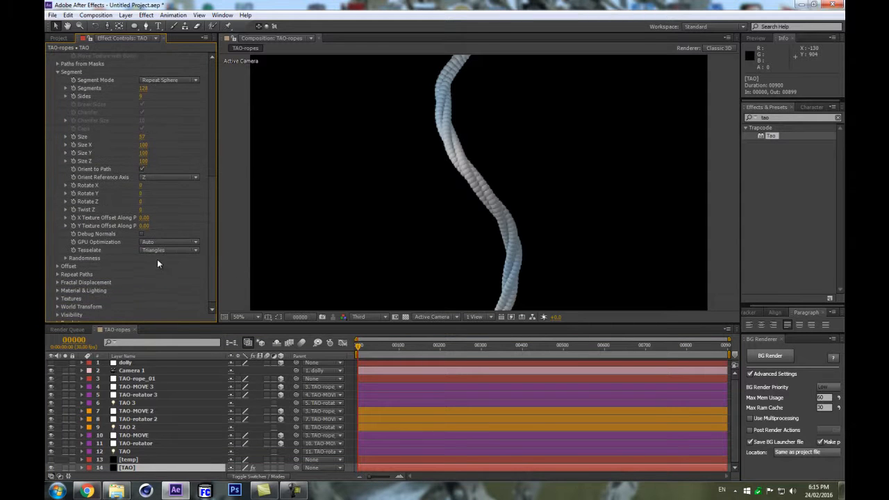
click(58, 253)
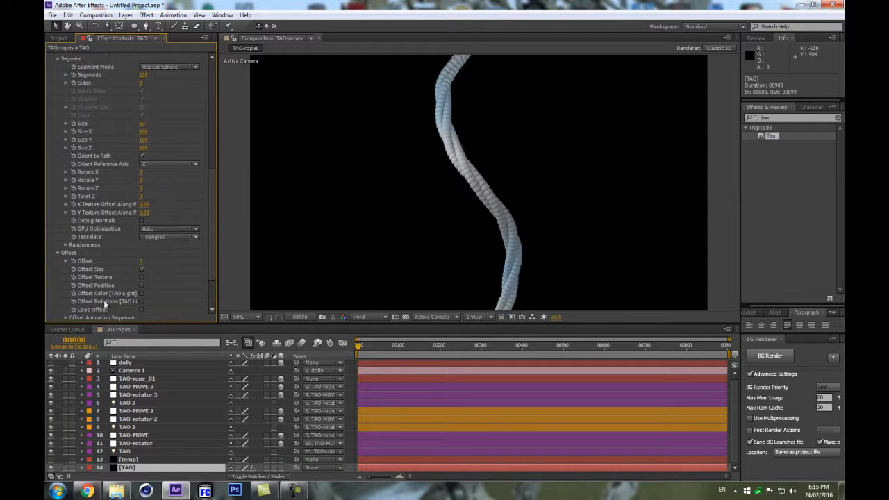
scroll(91, 297, down, 1)
click(142, 287)
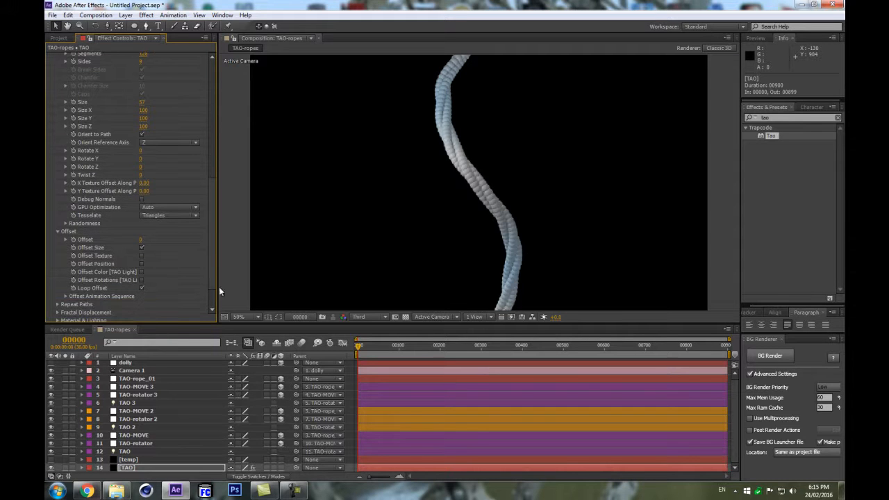
click(63, 296)
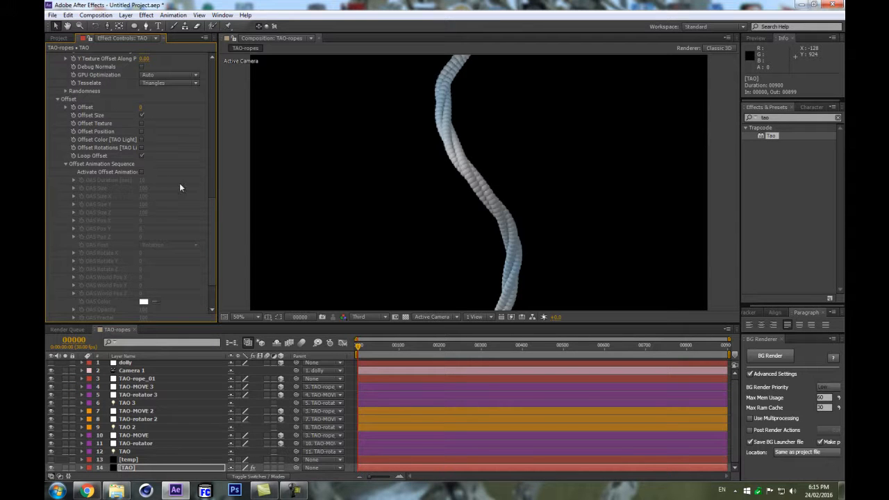
click(142, 172)
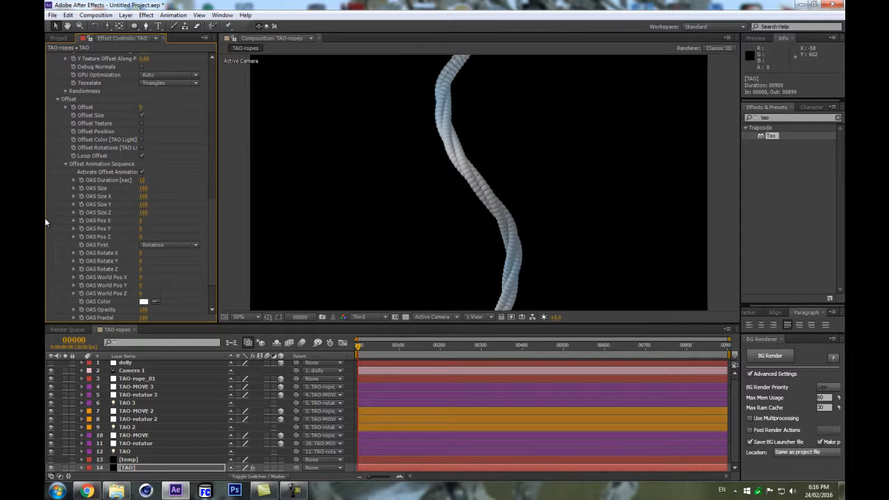
- Add the expression wiggle(.12,700); to the Tao effect's OAS World Pos X
scroll(52, 225, down, 3)
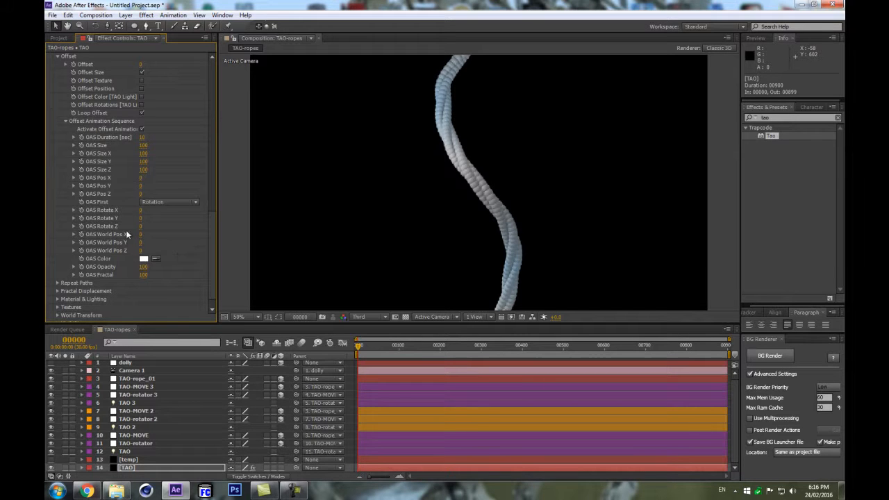
alt+click(81, 234)
text(wiggle()
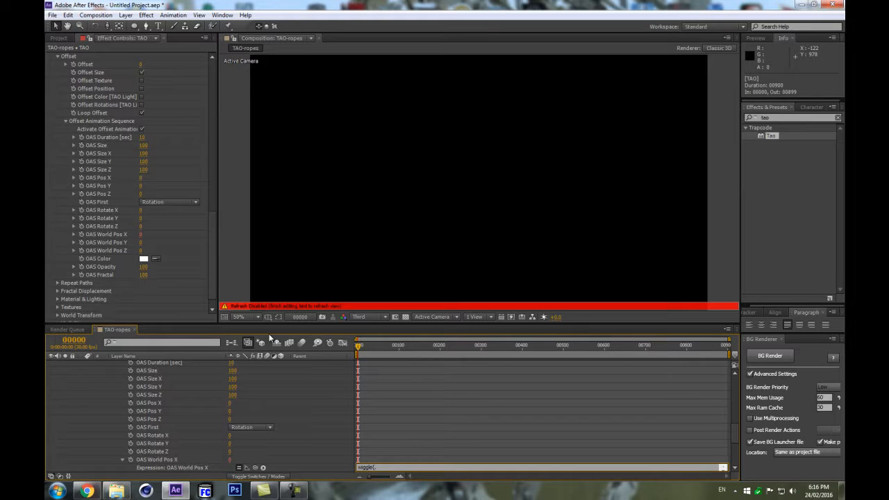
text(.12,700);)
click(321, 395)
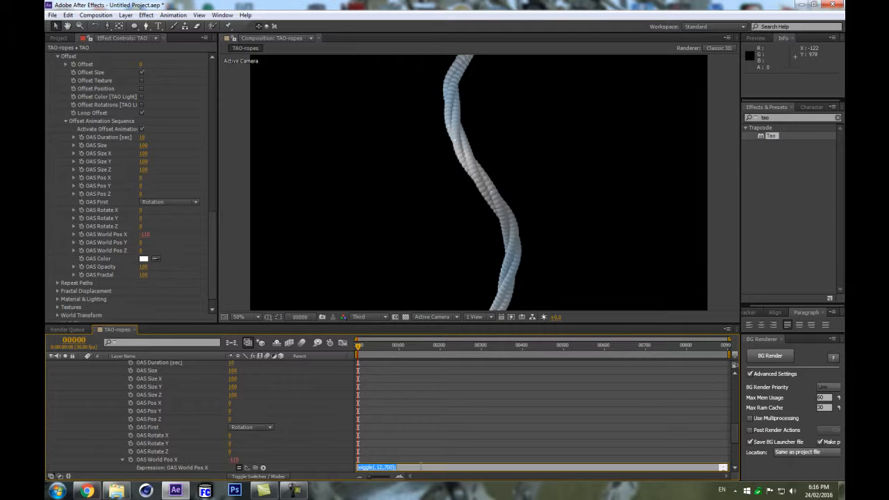
- Add the same wiggle expression to OAS World Pos Y with an amplitude of 300, as wiggle(.12,300);
scroll(91, 427, down, 2)
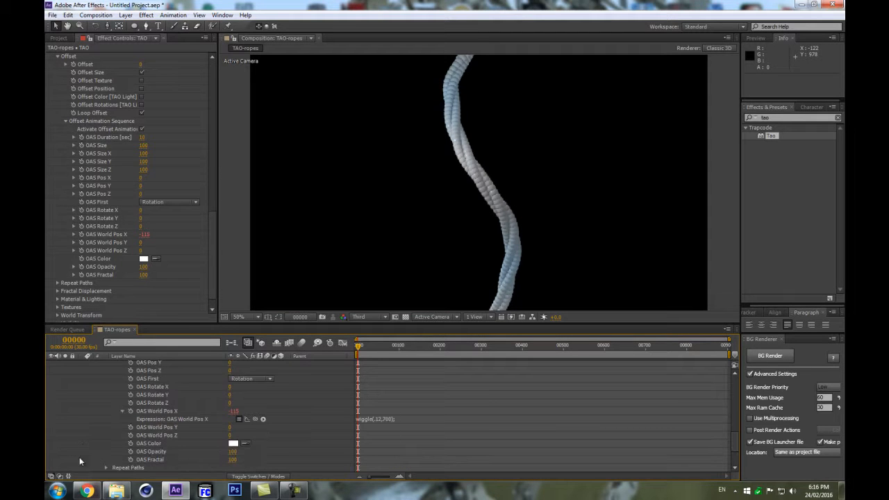
alt+click(131, 427)
text(wiggle(.12,700);)
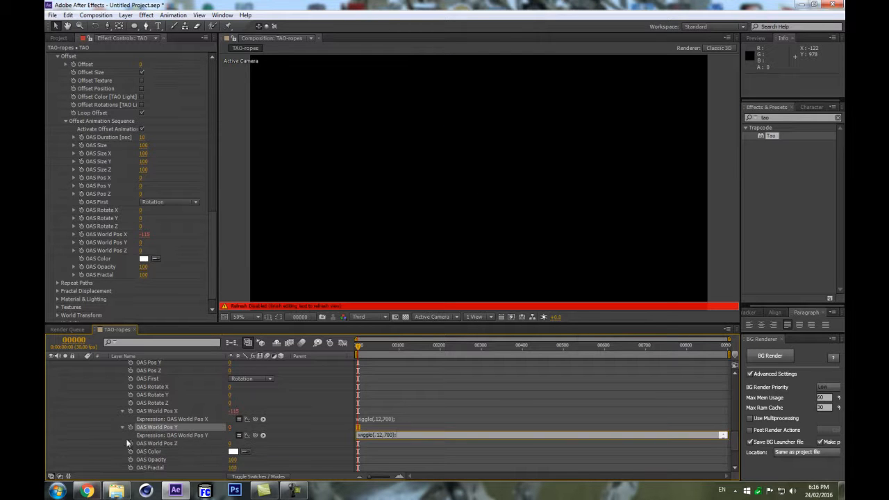
key(BackSpace)
key(BackSpace)
text(30)
click(100, 430)
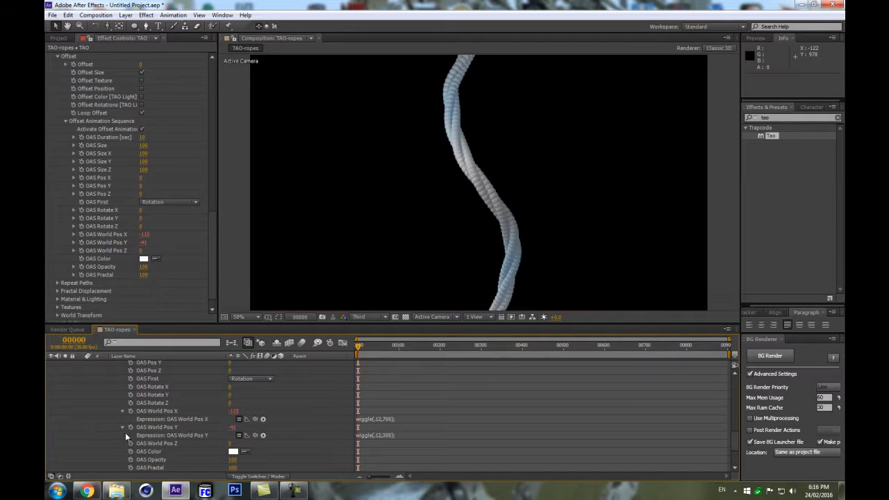
click(394, 436)
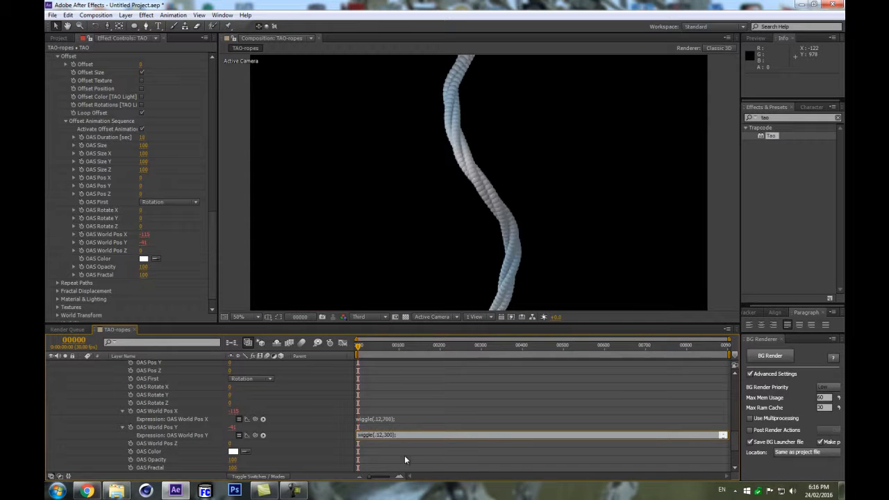
click(133, 449)
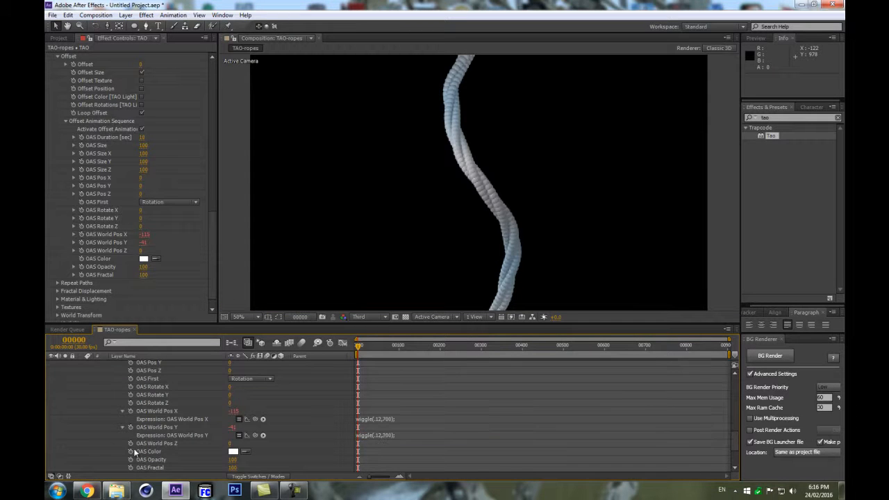
- Add the wiggle expression to OAS World Pos Z with a frequency of .18 and an amplitude of 900
alt+click(130, 444)
text(wiggle(.12,700);)
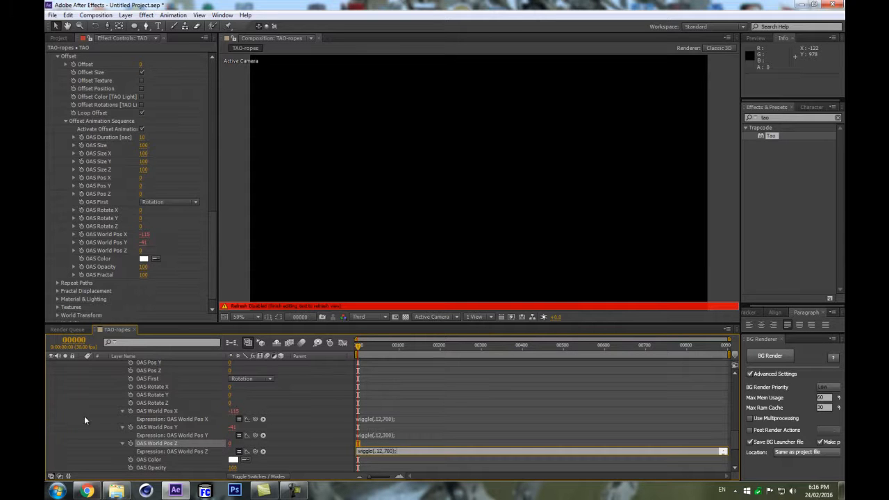
click(84, 416)
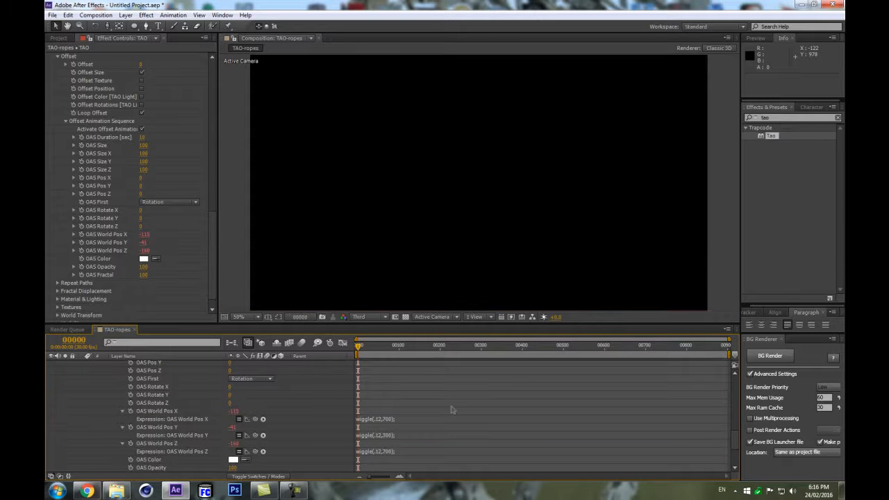
click(386, 451)
key(BackSpace)
text(9)
drag(383, 451, 379, 450)
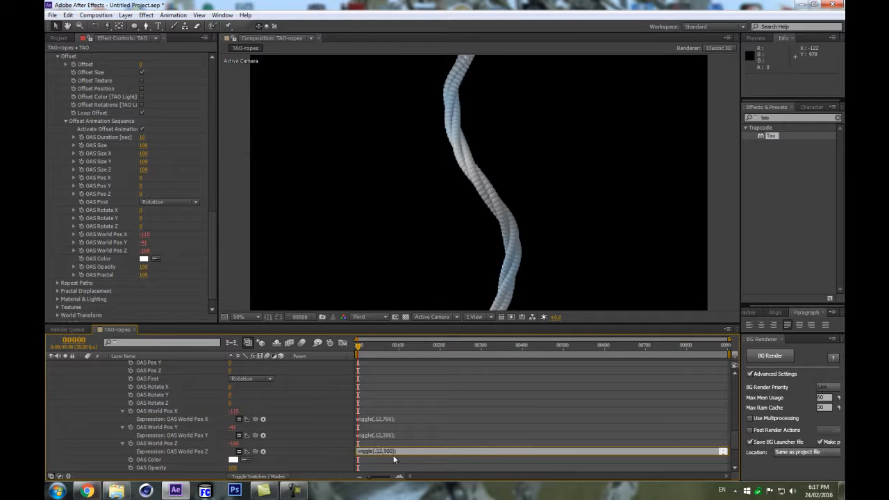
text(8)
click(73, 422)
- Set a keyframe for the Tao effect's Offset at frame 0
scroll(332, 434, up, 3)
scroll(157, 403, up, 6)
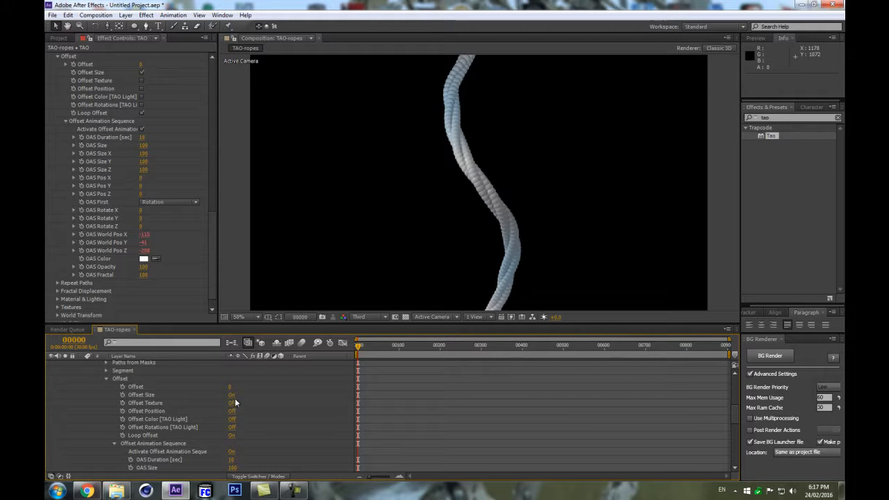
click(123, 387)
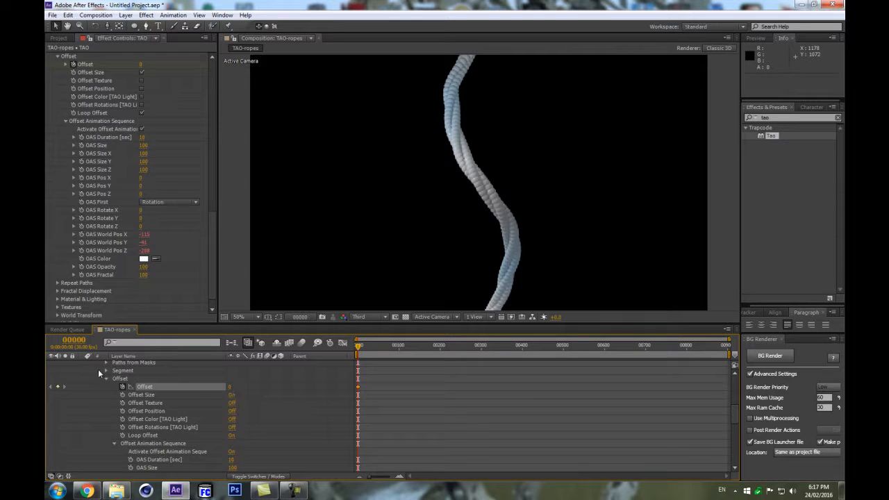
- Keyframe the TAO layer's Offset at 100 on frame 90 and end the work area at frame 89
click(80, 340)
text(90)
key(Return)
click(231, 387)
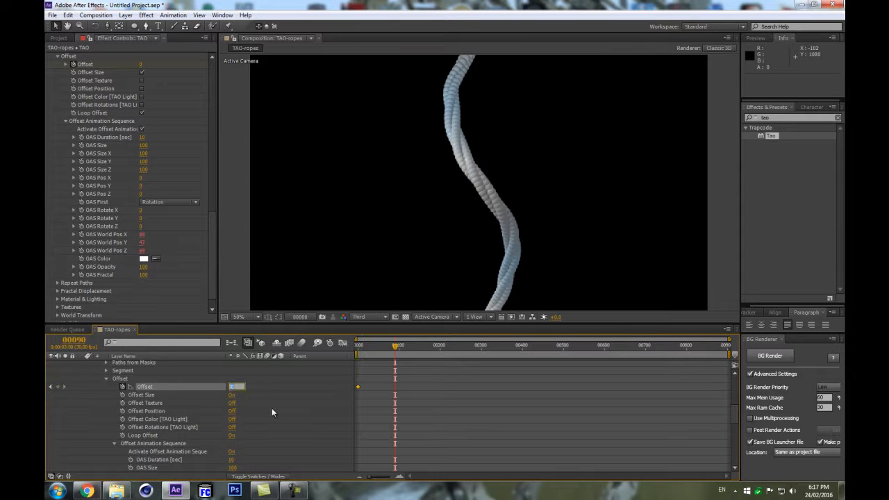
text(100)
key(Return)
key(Page_Up)
key(n)
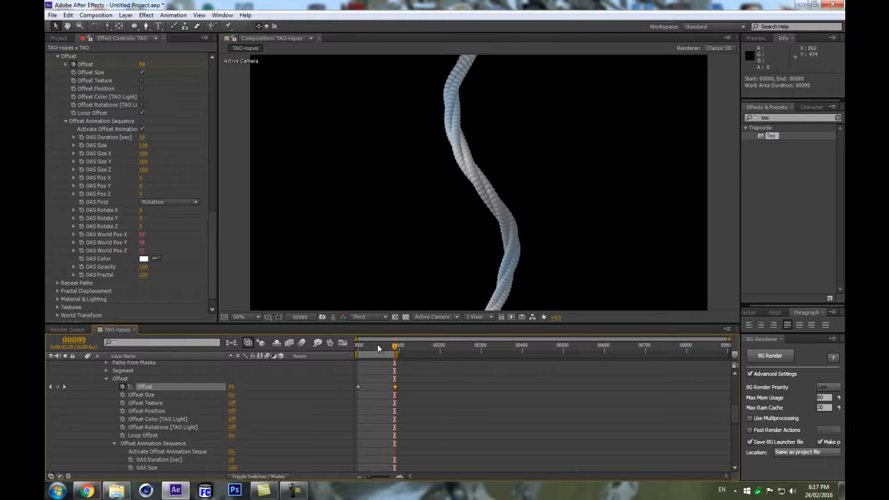
- Set the viewer resolution to Quarter, collapse the TAO solid layer, and preview the work area
click(364, 319)
click(364, 373)
scroll(80, 378, up, 4)
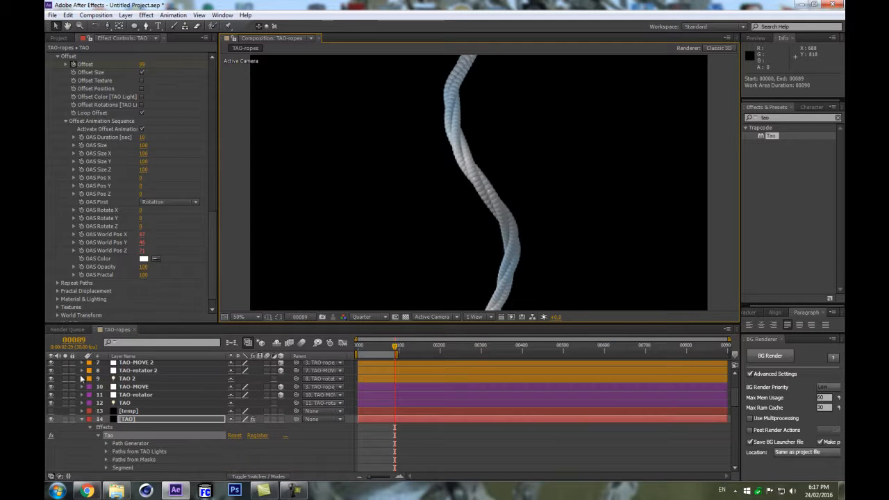
click(82, 420)
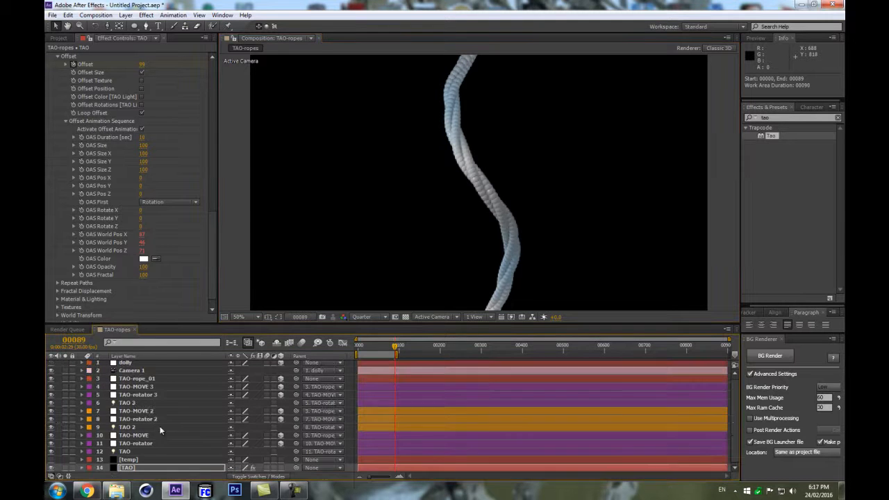
click(136, 467)
key(KP_0)
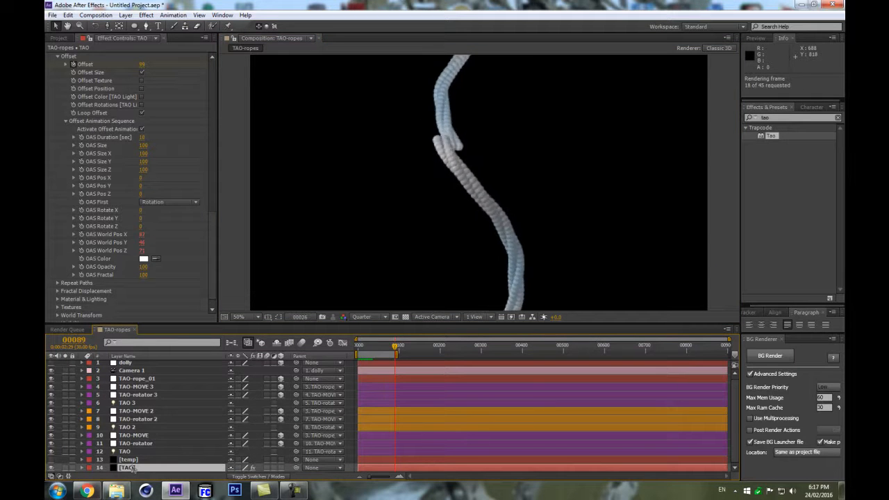
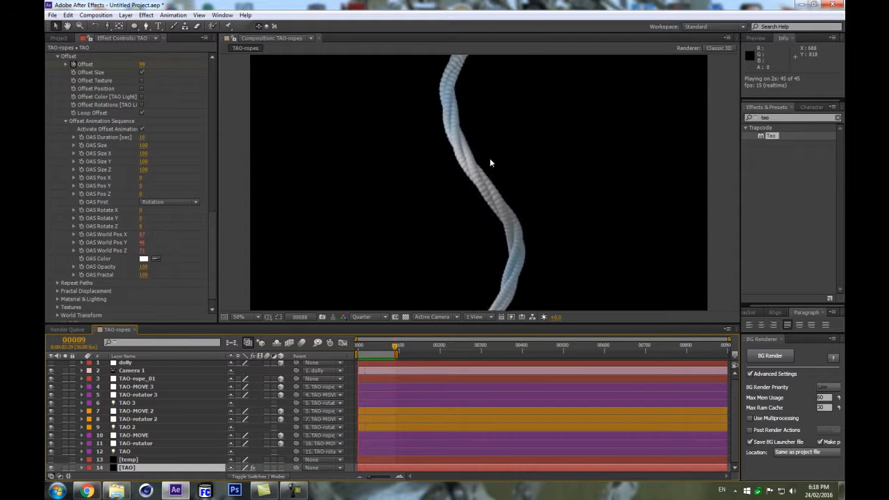
key(space)
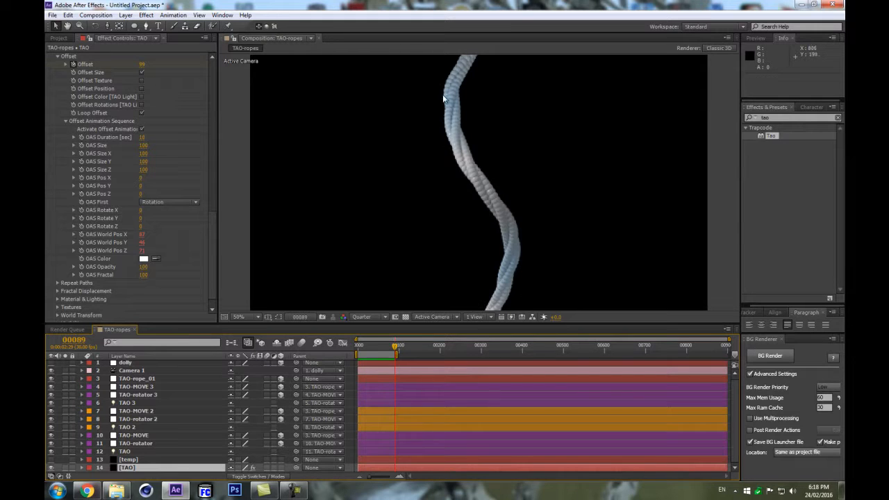
- Move to frame 45 and enlarge the timeline area until all layers fit
click(377, 345)
drag(377, 343, 376, 342)
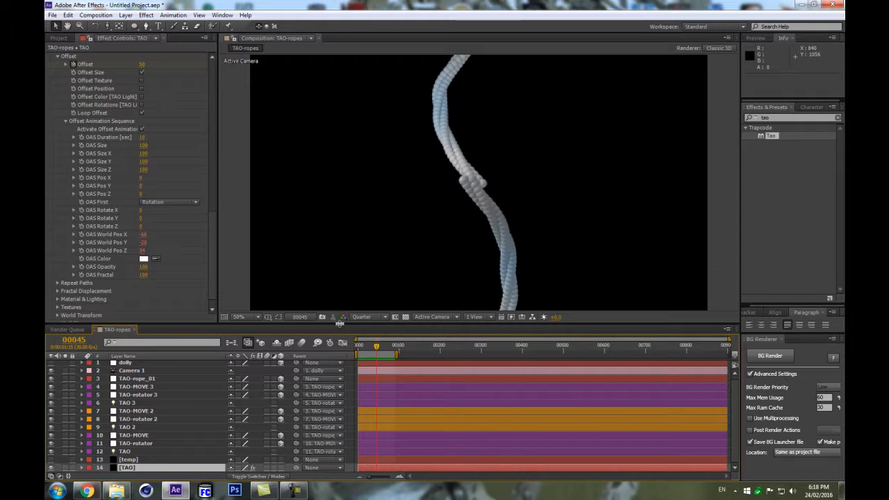
drag(340, 323, 340, 278)
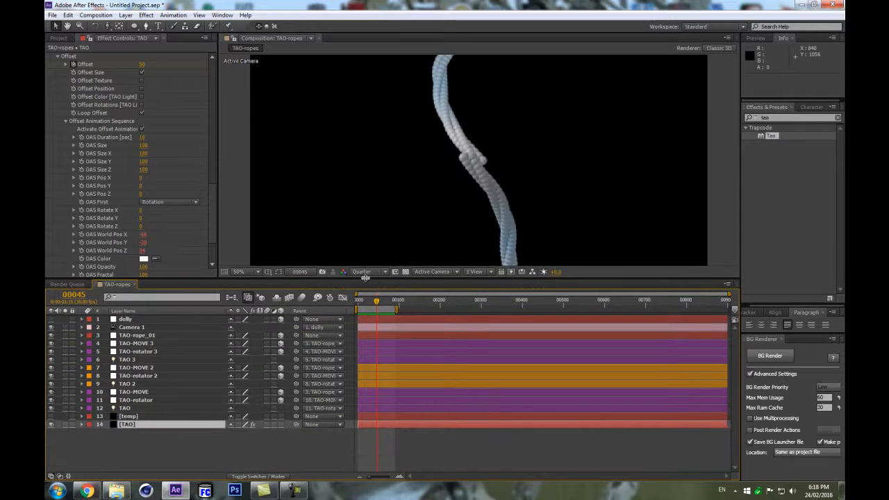
- Switch to Chrome and copy the complete looping wiggle code from the motionscript.com looping-wiggle page
click(87, 491)
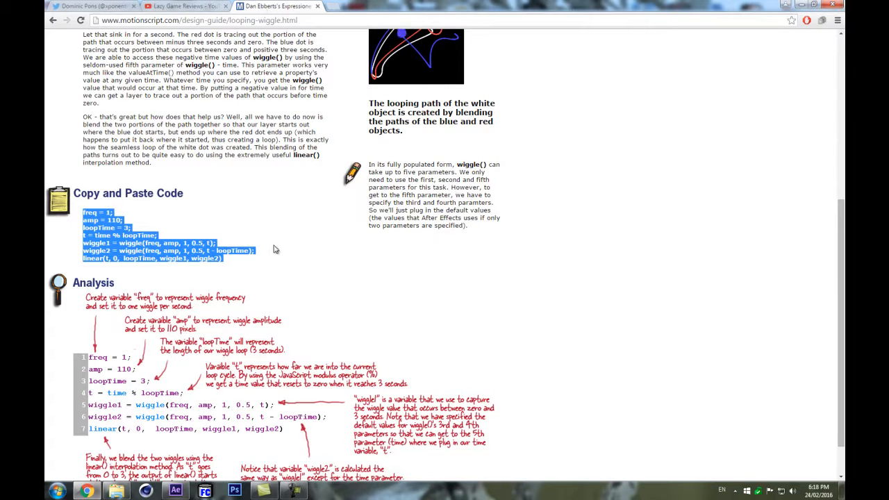
scroll(157, 280, up, 1)
scroll(157, 280, up, 2)
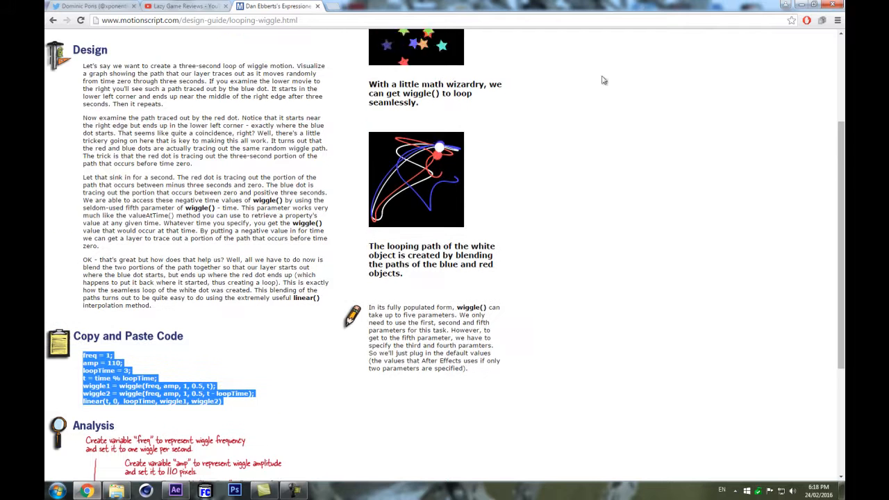
scroll(129, 305, down, 2)
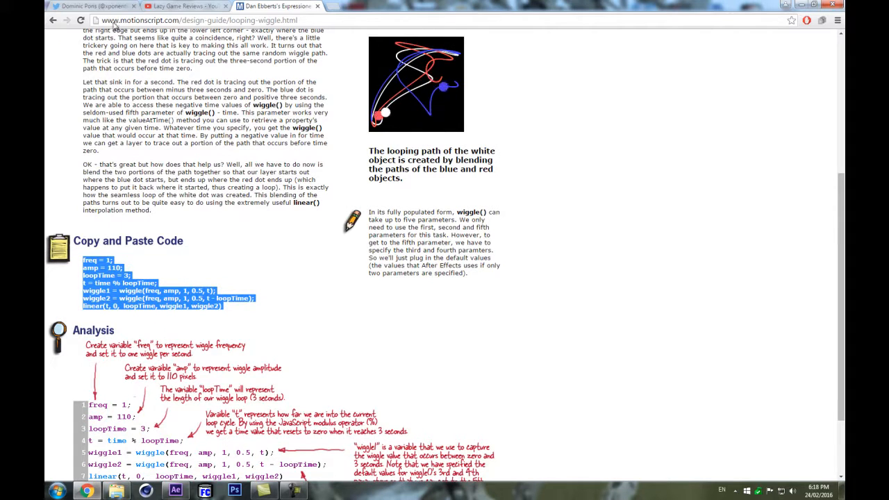
click(243, 314)
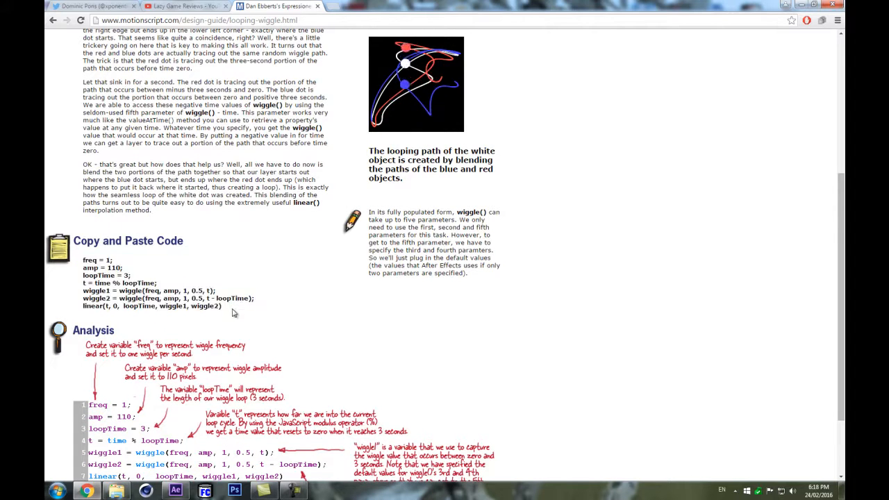
drag(243, 313, 82, 260)
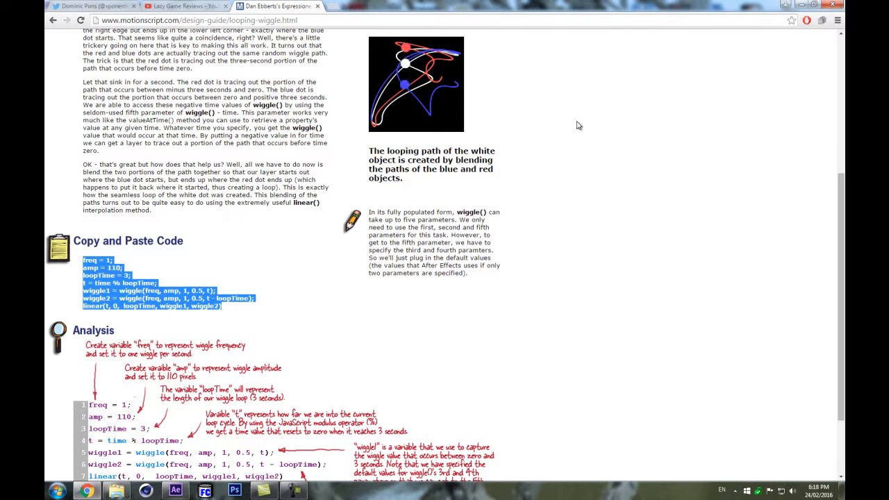
- Switch to After Effects, reveal the TAO solid layer's animated properties, and replace the OAS World Pos X expression with the looping wiggle code
click(176, 491)
click(156, 438)
click(174, 427)
key(u)
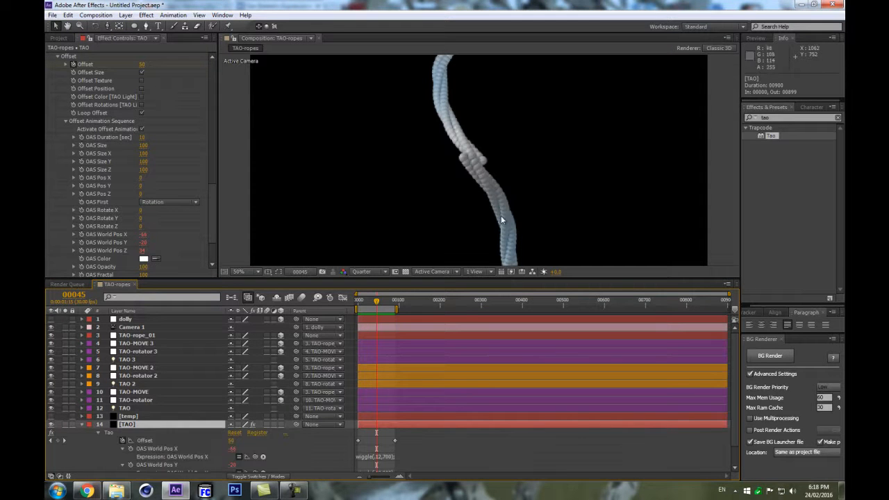
scroll(443, 414, down, 1)
mouse_move(414, 439)
mouse_down()
mouse_move(414, 463)
mouse_move(413, 452)
mouse_up()
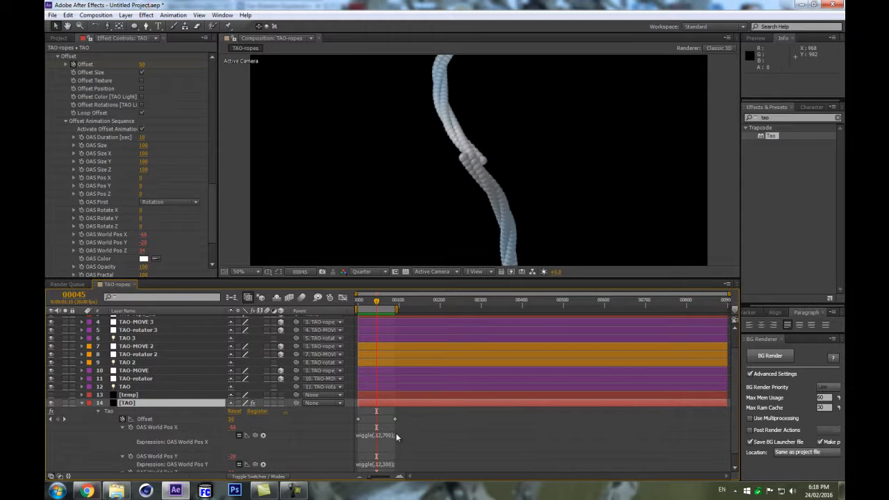
click(409, 438)
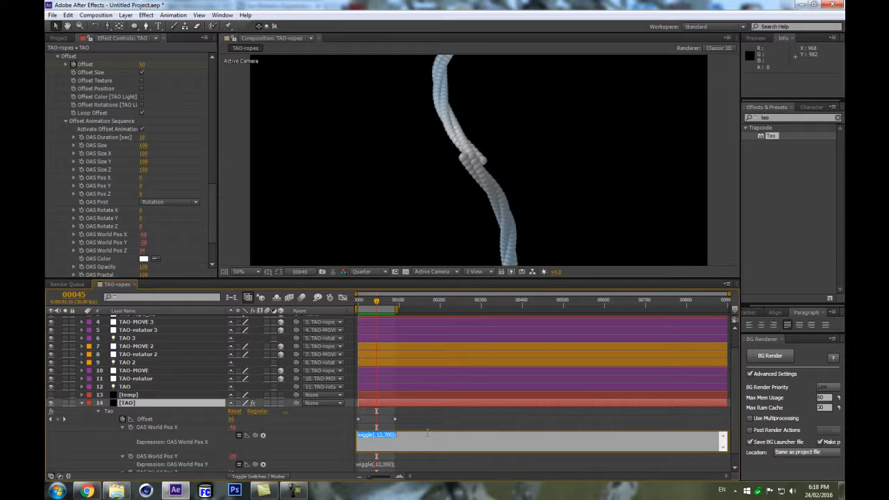
text(wiggle1 = wiggle(freq, amp, 1, 0.5, t); wiggle2 = wiggle(freq, amp, 1, 0.5, t - loopTime); linear(t, 0, loopTime, wiggle1, wiggle2))
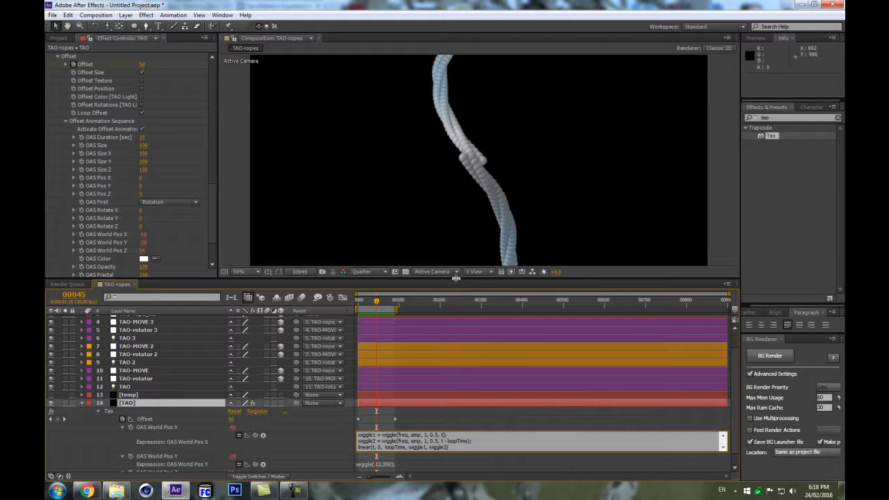
- Set freq to .12, amp to 700 and loopTime to 10 in the OAS World Pos X expression, and copy the full expression
drag(454, 279, 454, 194)
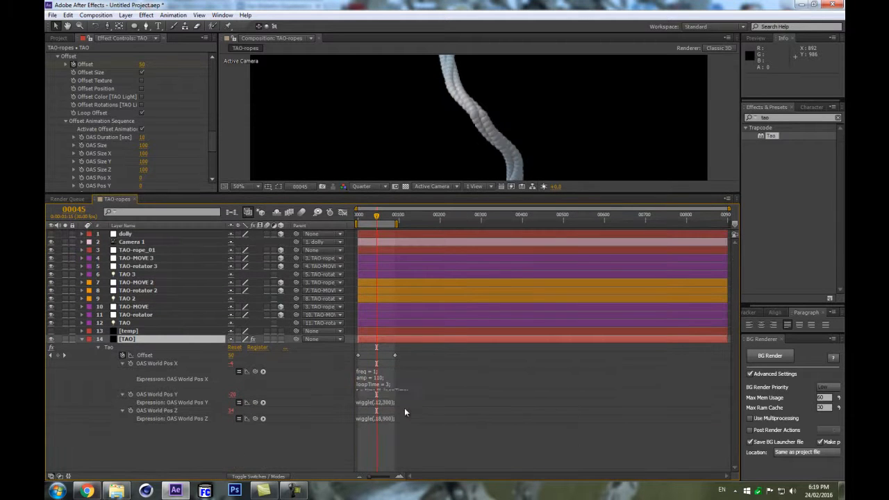
click(410, 398)
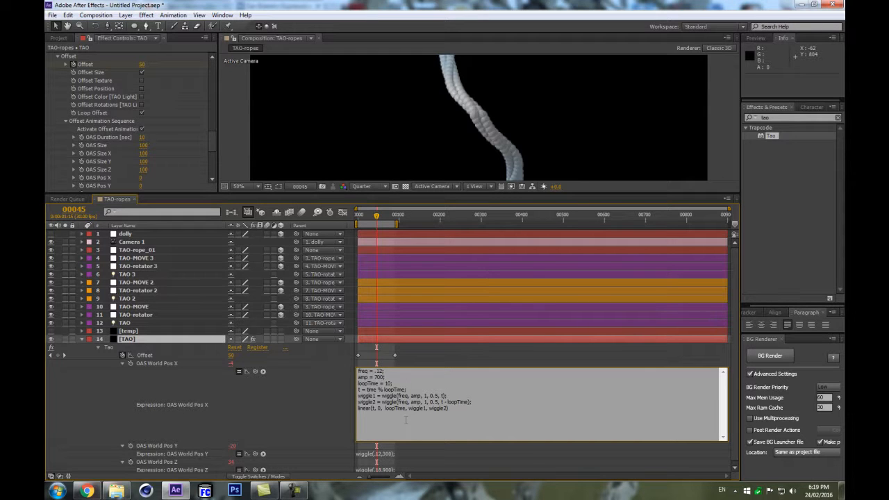
drag(464, 410, 280, 347)
key(ctrl+c)
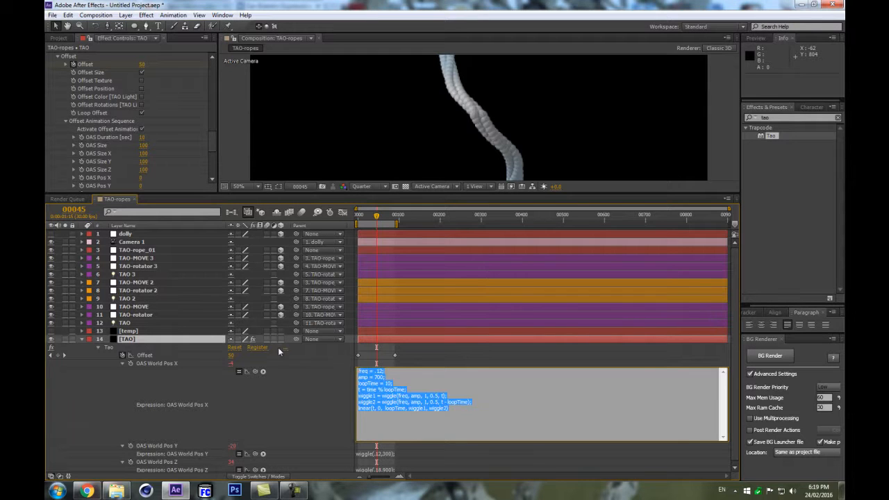
click(284, 402)
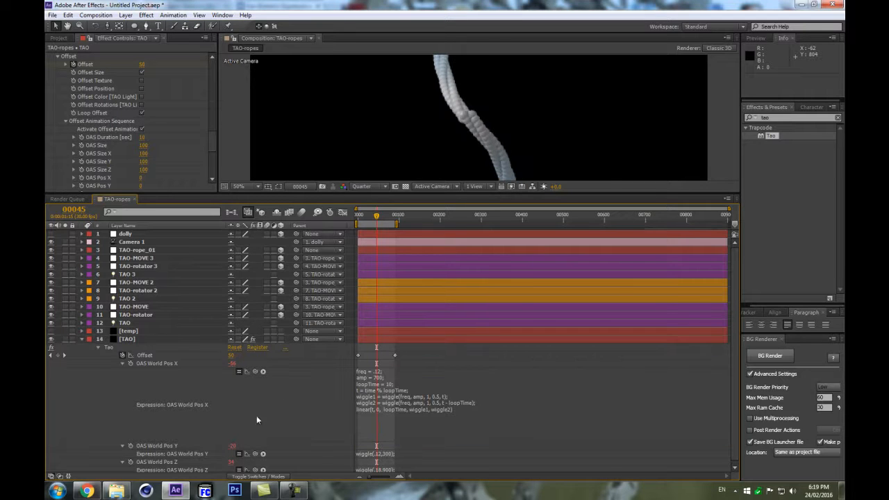
- Paste the looping wiggle code into the OAS World Pos Y expression, with freq set to .1 and amp to 200
click(392, 453)
key(ctrl+v)
click(269, 393)
drag(442, 458, 433, 485)
click(385, 462)
click(385, 462)
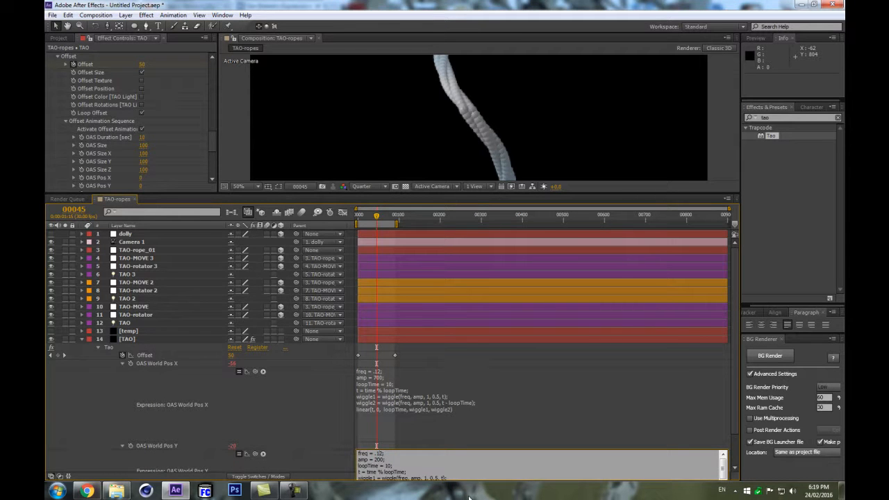
key(BackSpace)
click(318, 405)
scroll(346, 439, down, 2)
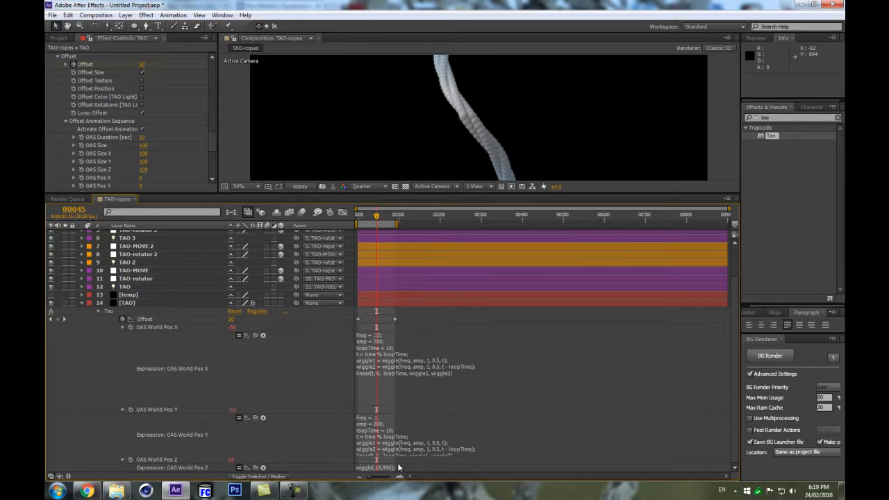
- Copy the OAS World Pos X expression over the OAS World Pos Z expression and resize the expression fields to show its code
click(402, 355)
key(ctrl+c)
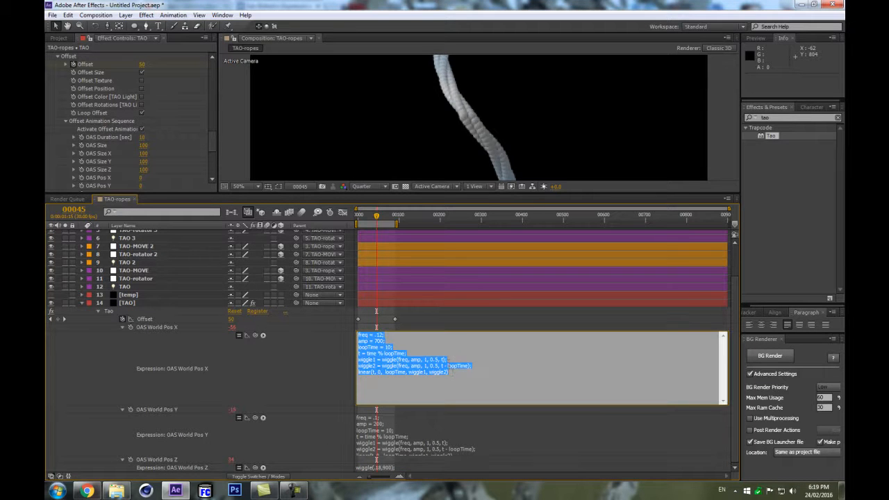
click(415, 472)
click(415, 468)
key(ctrl+v)
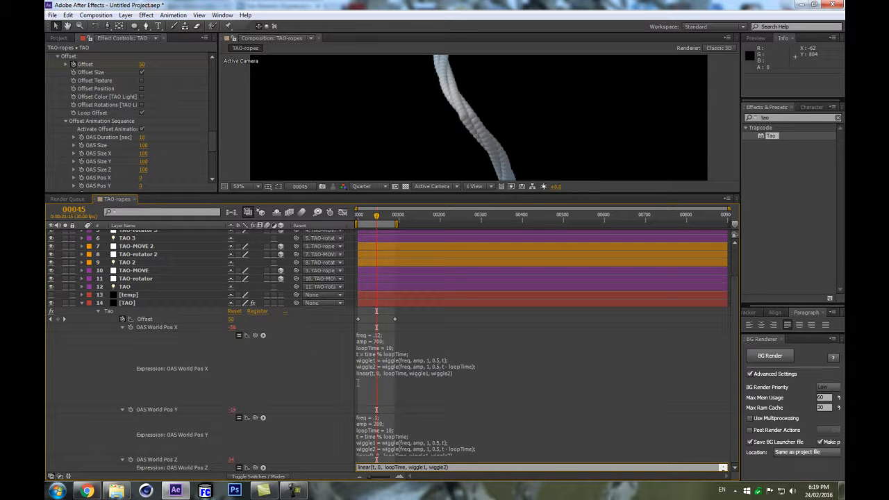
click(313, 377)
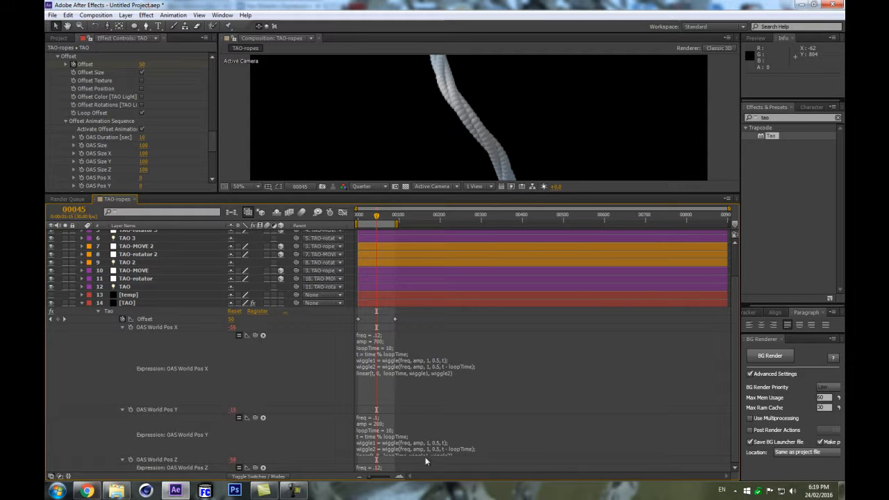
drag(423, 455, 414, 438)
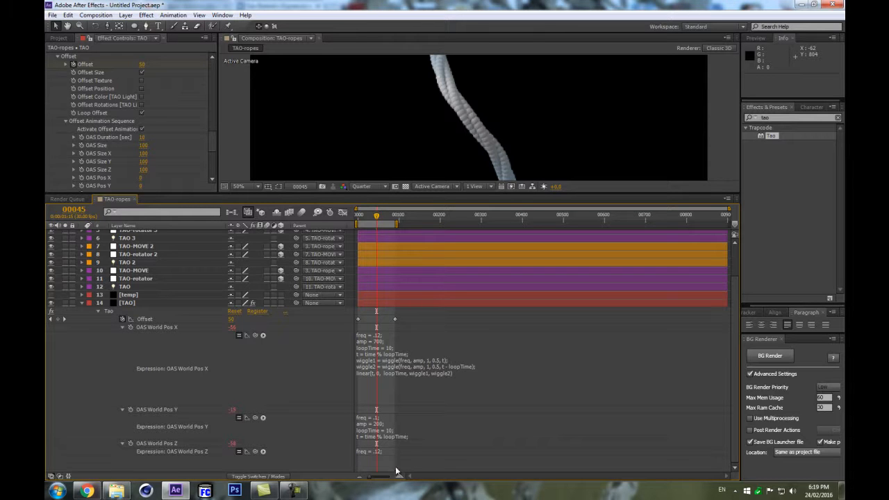
drag(401, 454, 401, 474)
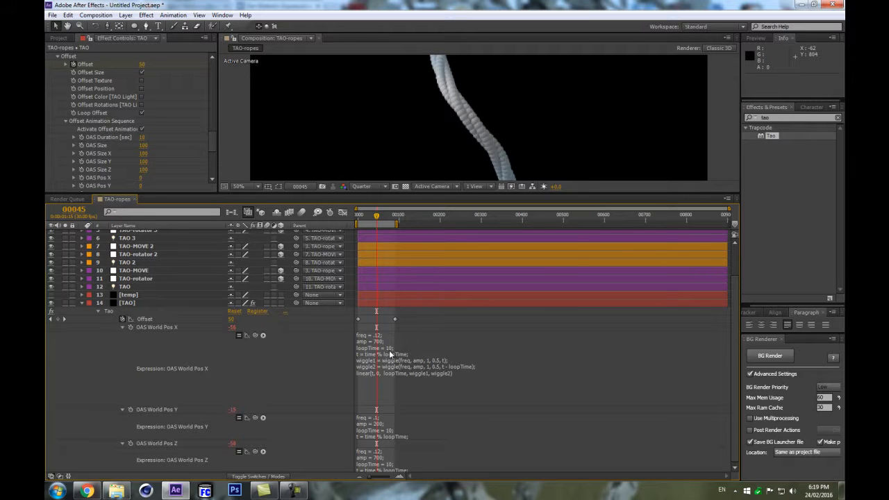
- Enlarge the composition viewer and preview the rope animation from frame 0
drag(413, 193, 393, 317)
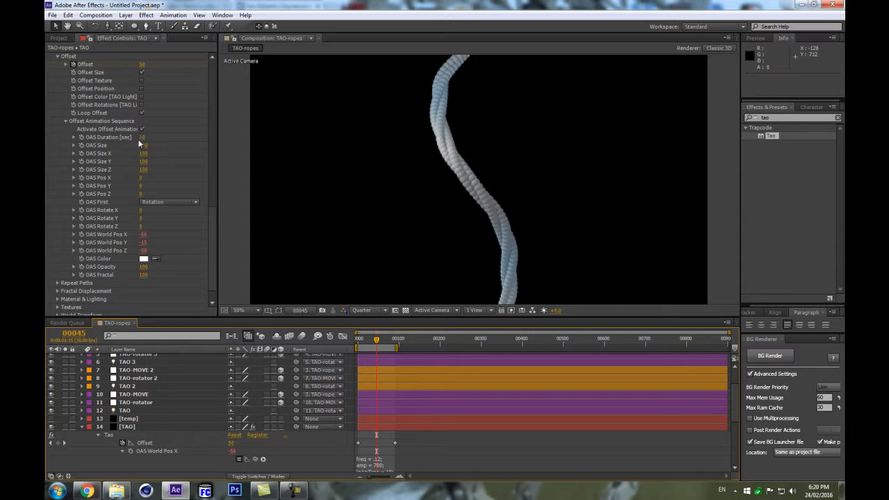
drag(212, 218, 225, 118)
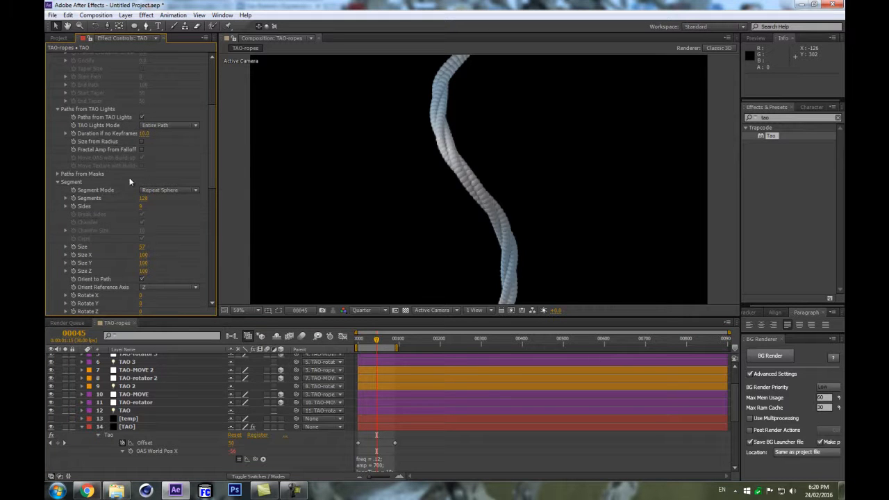
drag(378, 340, 339, 334)
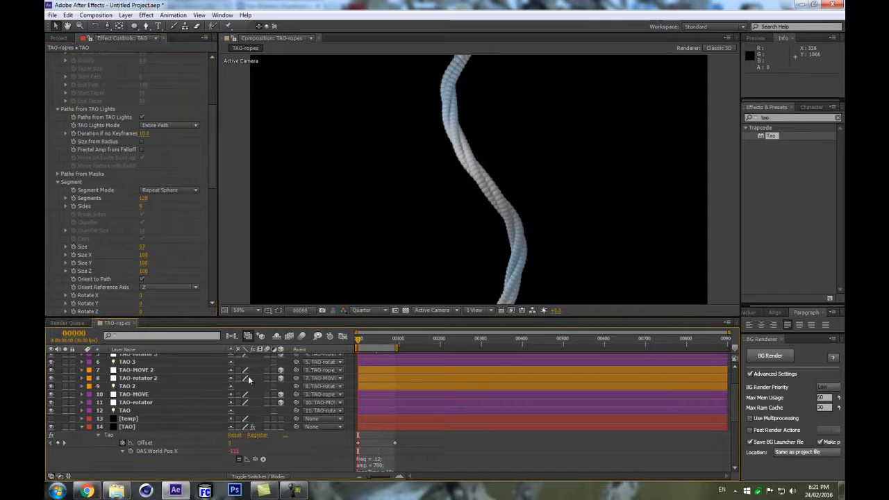
click(137, 418)
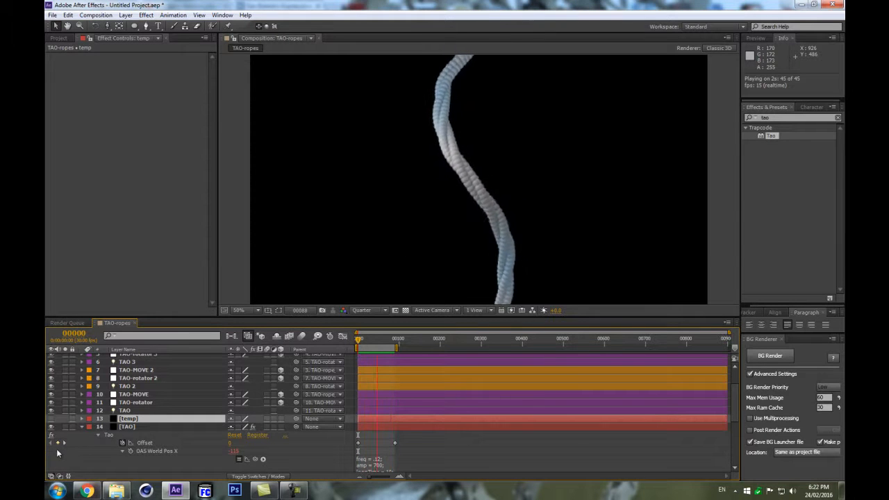
key(space)
- Collapse the TAO solid layer's properties and select that layer
click(85, 427)
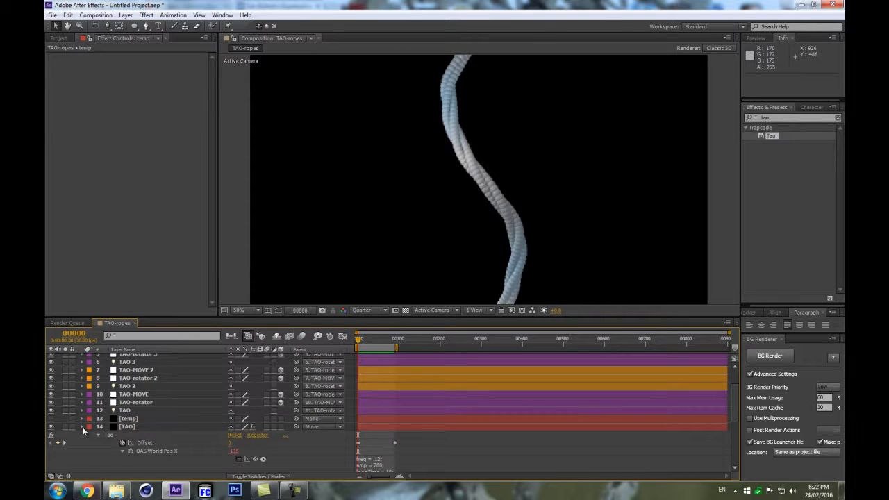
click(81, 427)
click(127, 463)
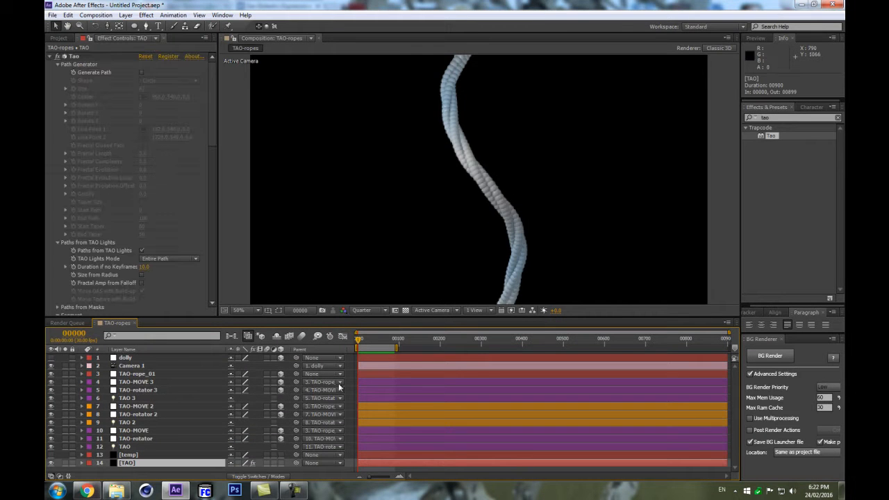
- Enlarge the timeline to show all layers and reselect the TAO solid layer
mouse_move(276, 318)
mouse_down()
mouse_move(296, 286)
mouse_move(275, 310)
mouse_up()
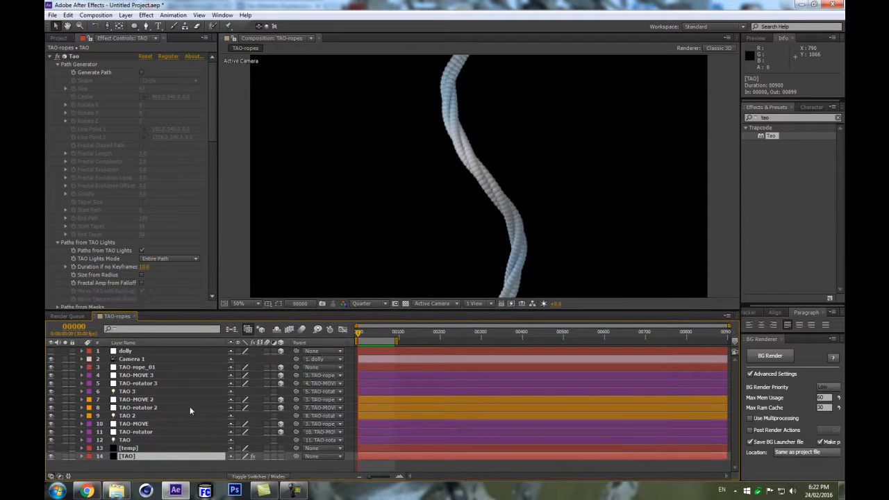
click(128, 440)
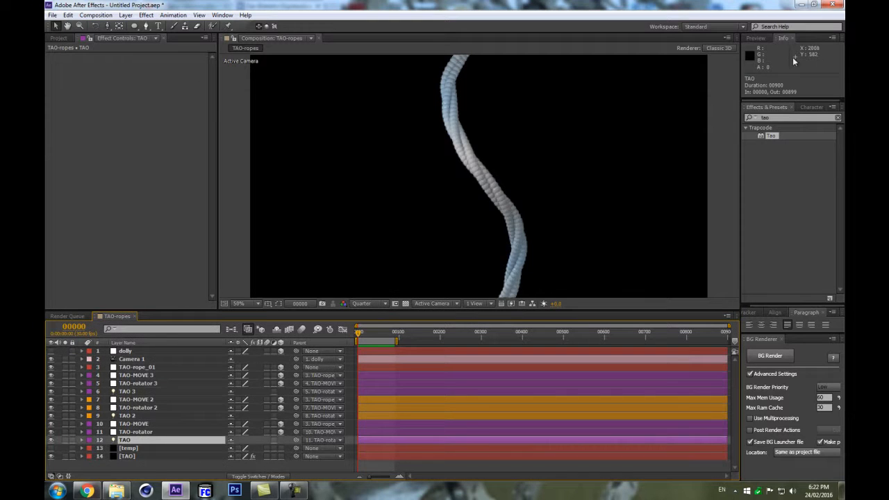
click(136, 451)
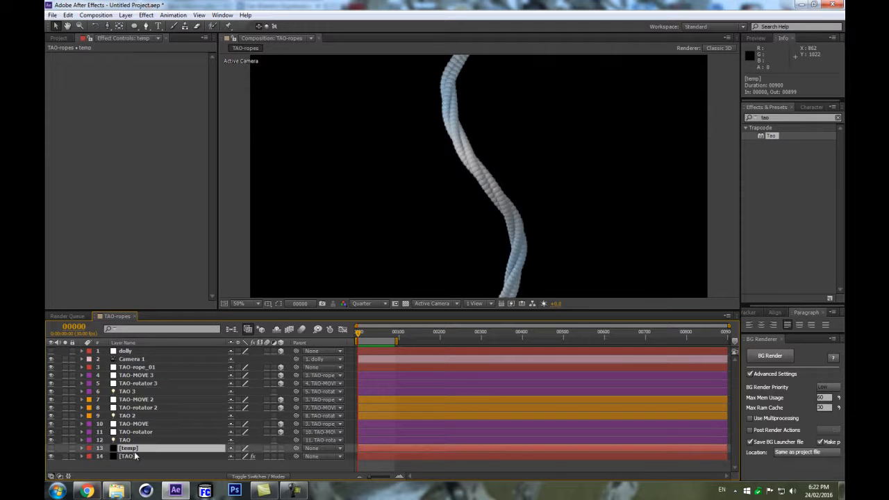
click(132, 455)
- Expand the First Repeater settings under Repeat Paths in the TAO solid's Tao effect
drag(212, 112, 202, 262)
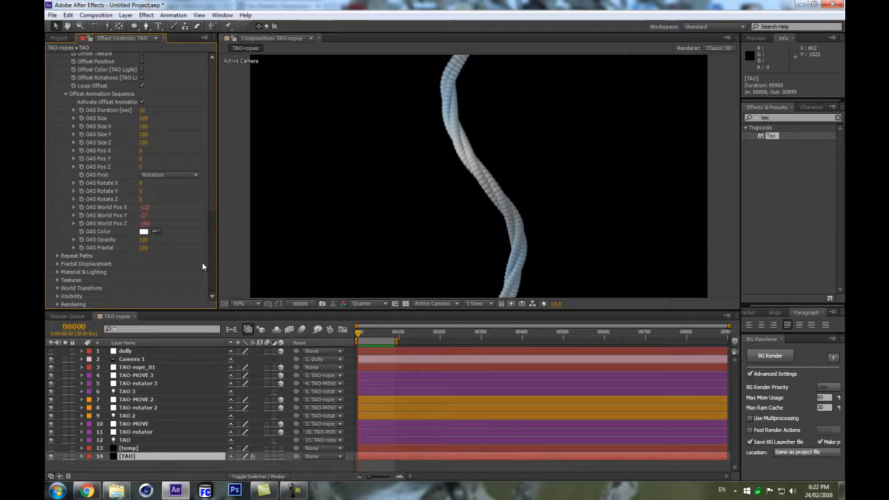
click(57, 256)
click(58, 257)
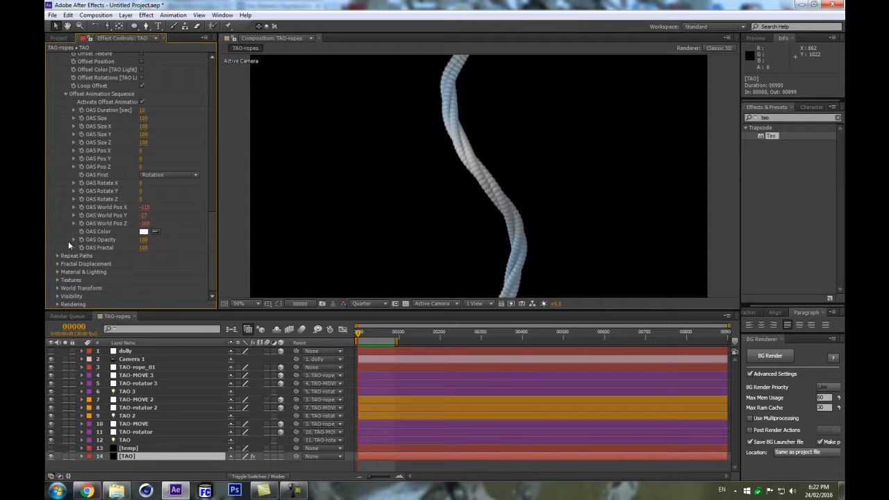
click(58, 256)
scroll(52, 252, down, 2)
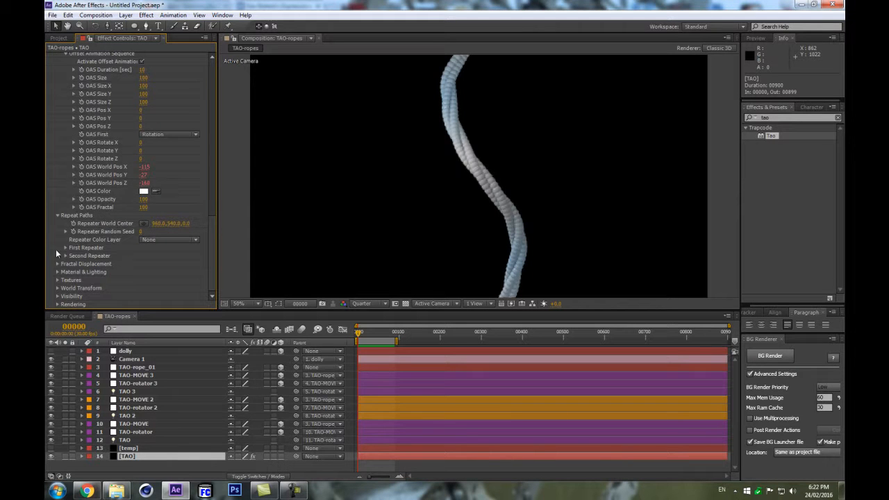
click(65, 248)
scroll(122, 255, down, 5)
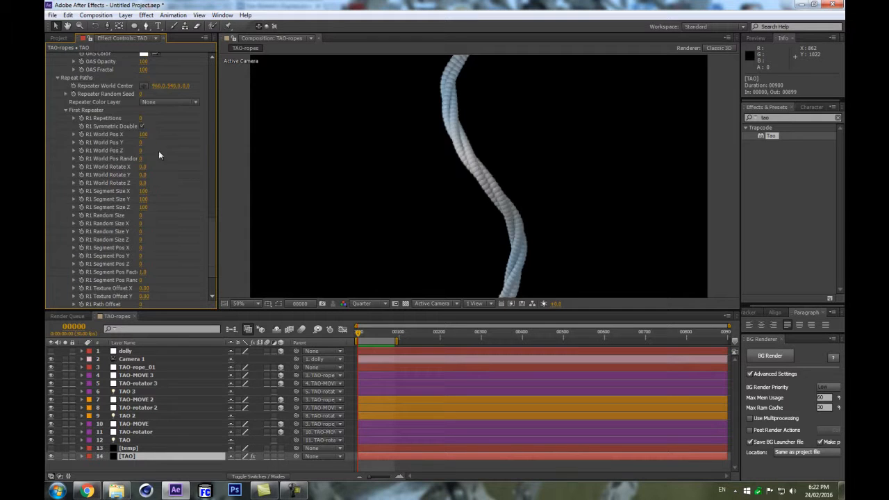
- Set the first repeater to 4 repetitions without symmetric doubling, World Pos X 0, World Pos Z 173, World Pos Random 446 and World Rotate Z 48
click(140, 126)
drag(141, 118, 148, 117)
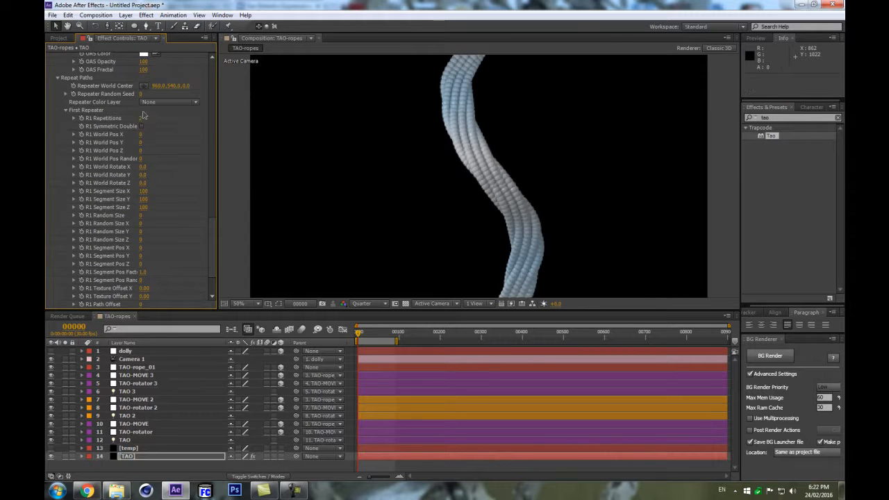
click(141, 114)
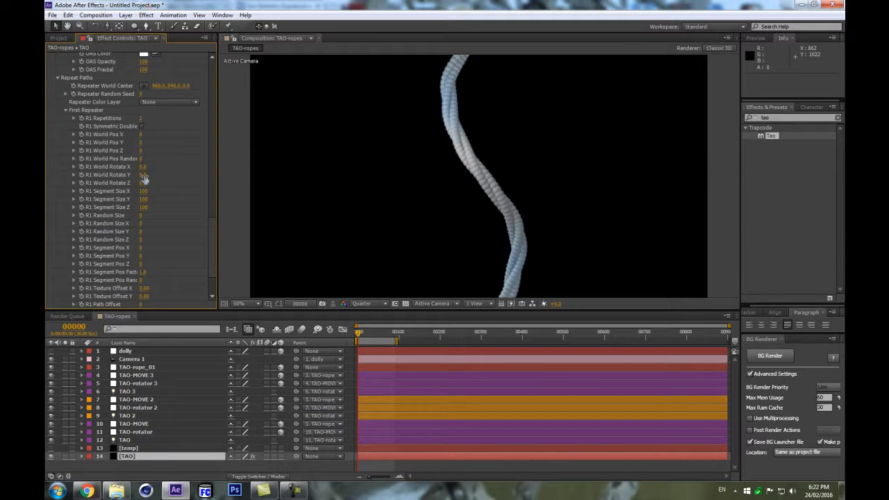
drag(142, 166, 353, 157)
key(ctrl+z)
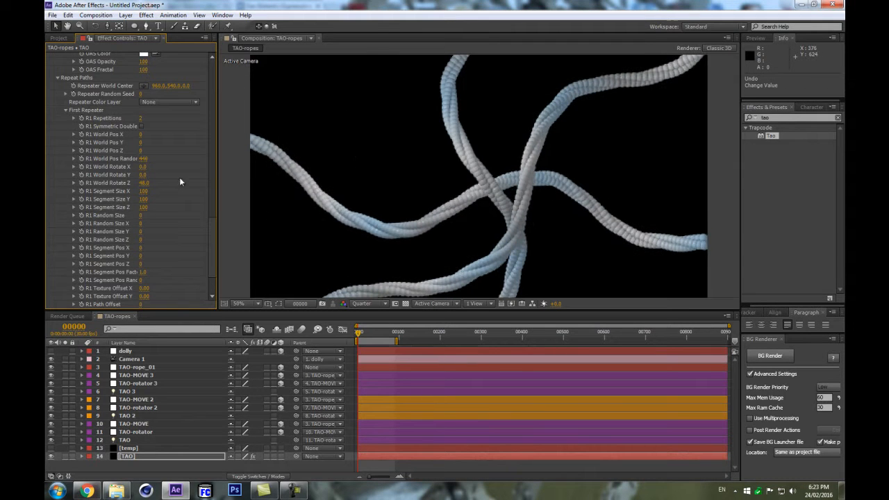
drag(141, 119, 148, 118)
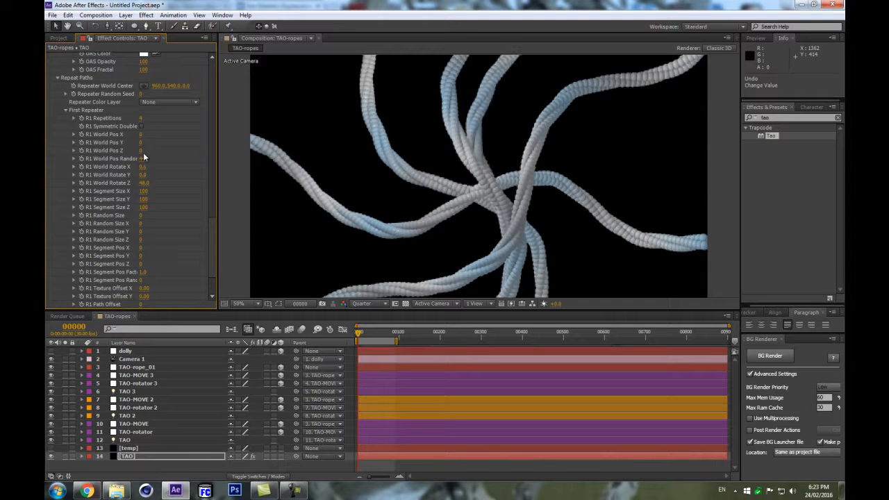
drag(141, 150, 208, 130)
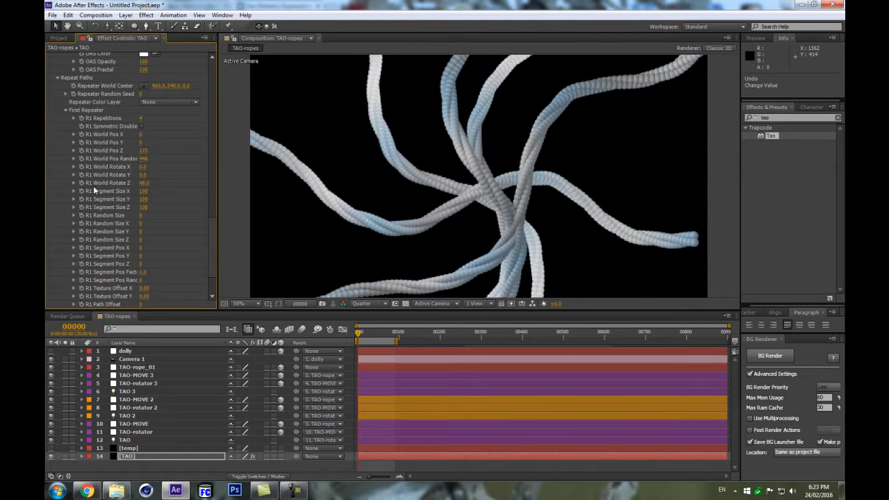
- Expand the second repeater and set it to 2 repetitions with a World Pos Random of 395
scroll(120, 217, down, 3)
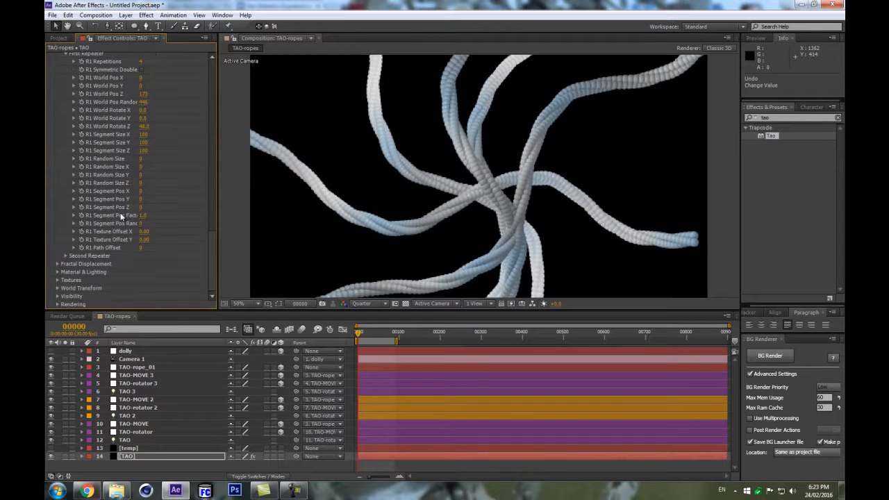
click(66, 256)
scroll(99, 284, down, 5)
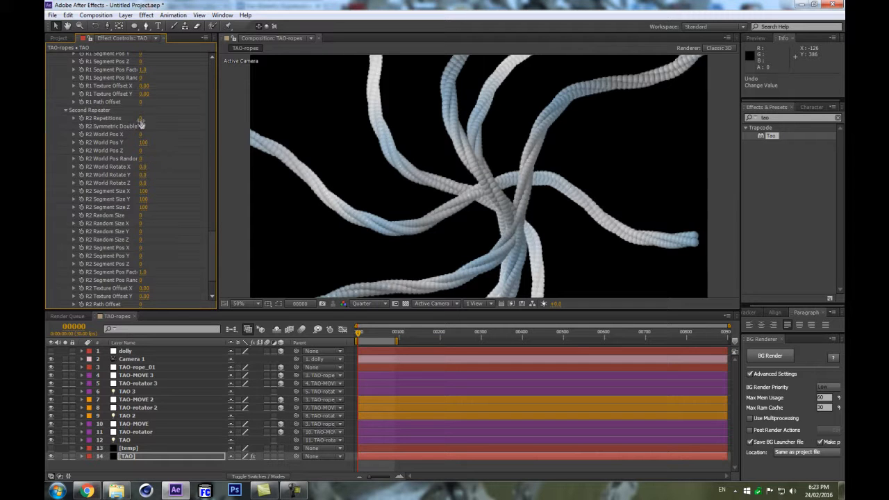
drag(141, 119, 183, 159)
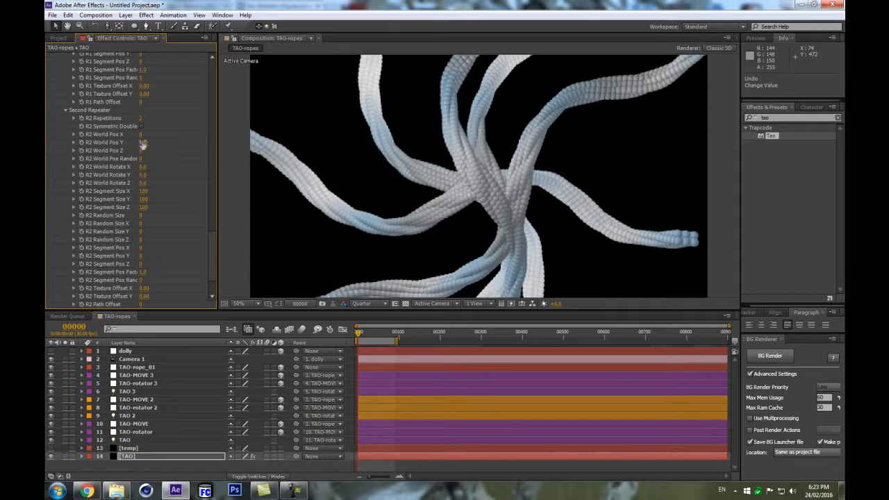
drag(141, 158, 257, 138)
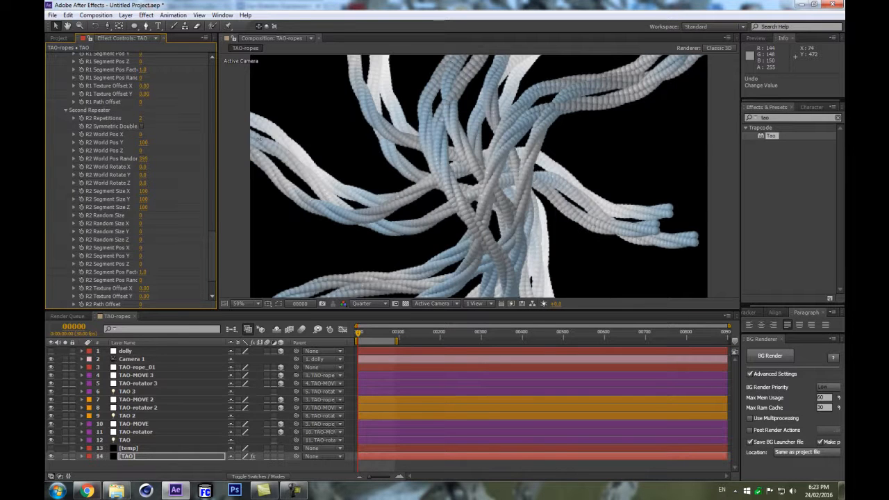
- Enable symmetric doubling on the second repeater and set its World Rotate Y to 11 and Random Size to 34
click(142, 126)
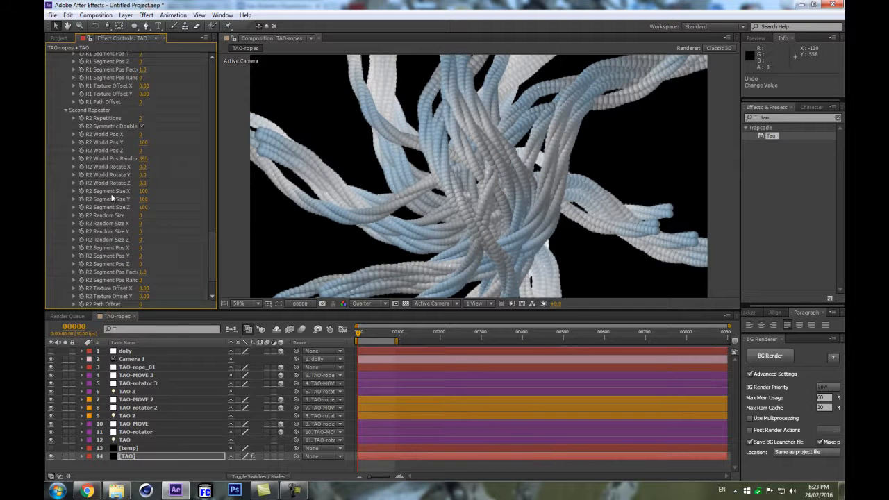
mouse_move(141, 166)
mouse_down()
mouse_move(161, 168)
mouse_move(150, 171)
mouse_up()
key(ctrl+z)
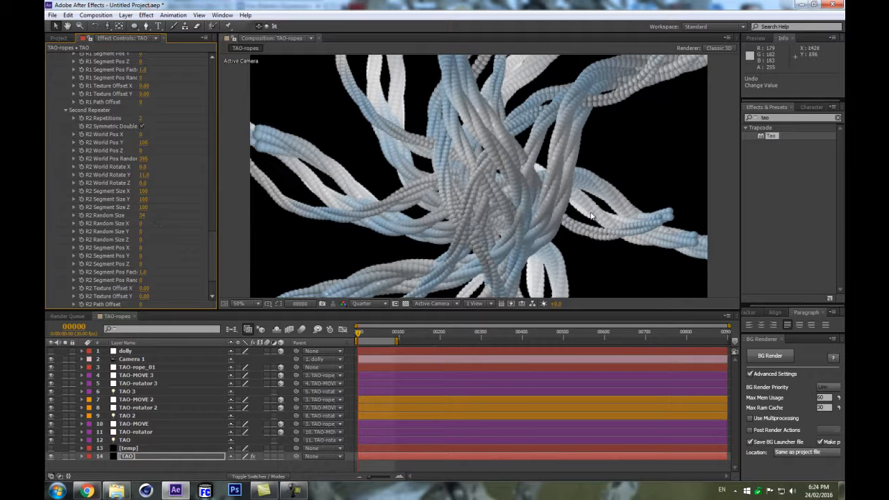
- Set the second repeater's repetitions to 4, World Pos Random to 452 and World Pos Z to 37
scroll(99, 167, up, 3)
click(141, 182)
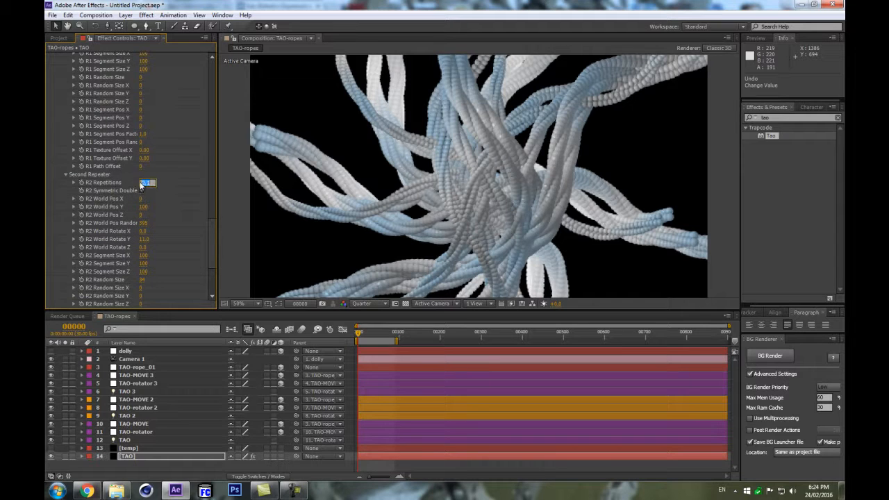
text(3)
key(Return)
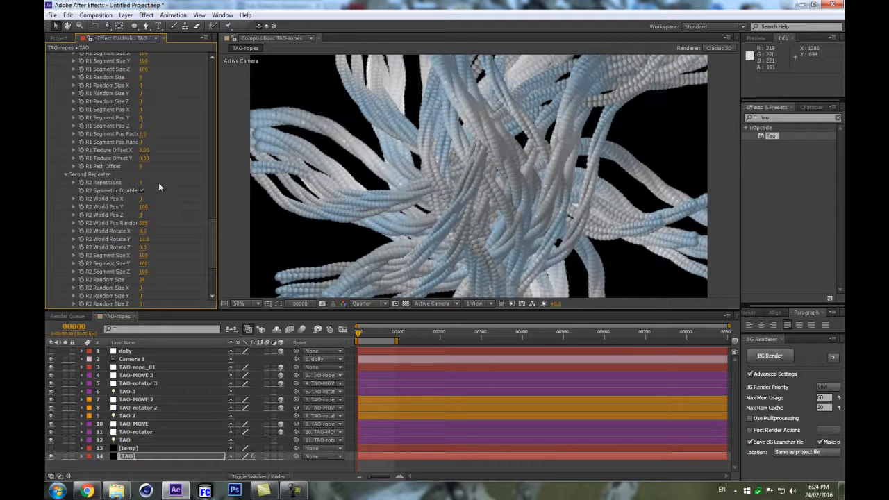
drag(143, 222, 184, 219)
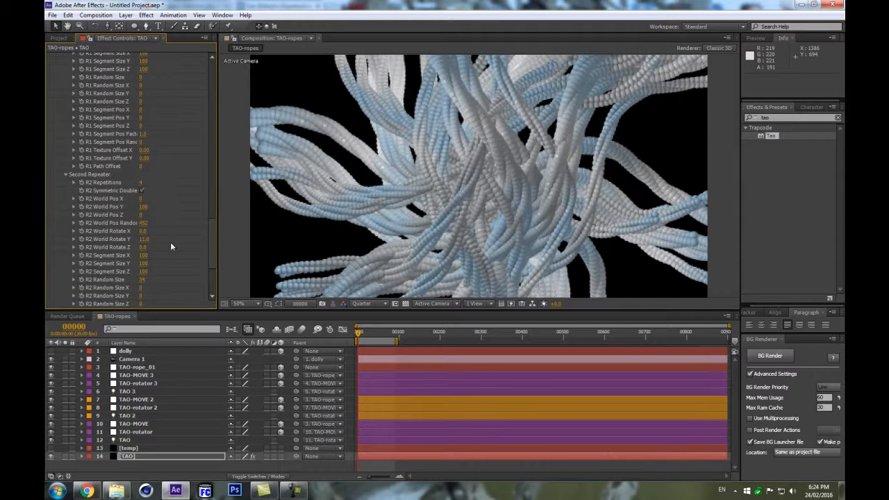
drag(140, 216, 159, 211)
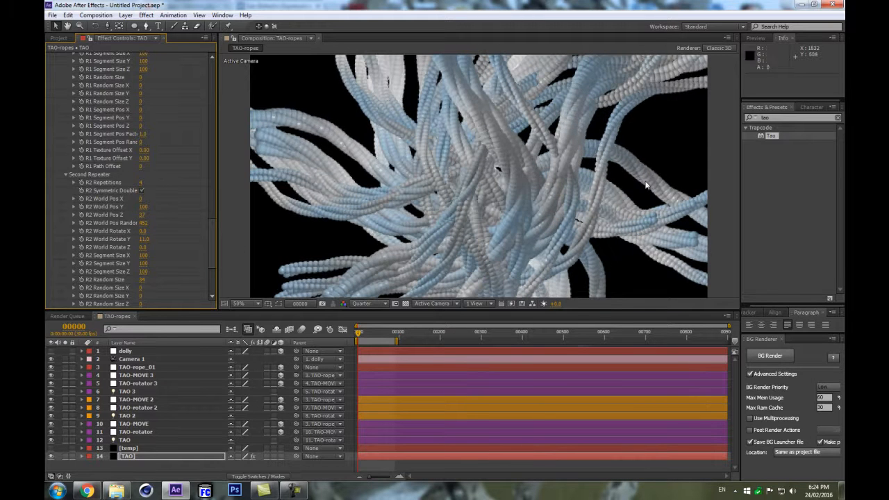
scroll(590, 159, down, 1)
scroll(586, 156, up, 1)
scroll(587, 156, down, 1)
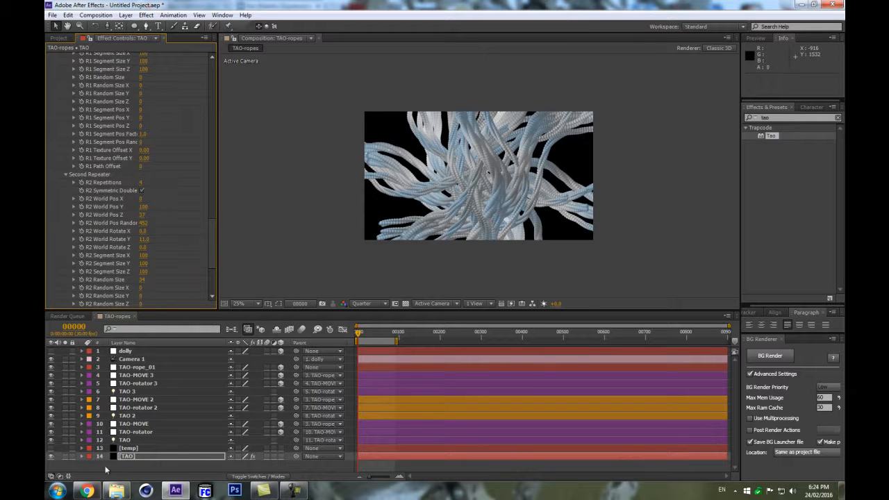
scroll(461, 141, up, 1)
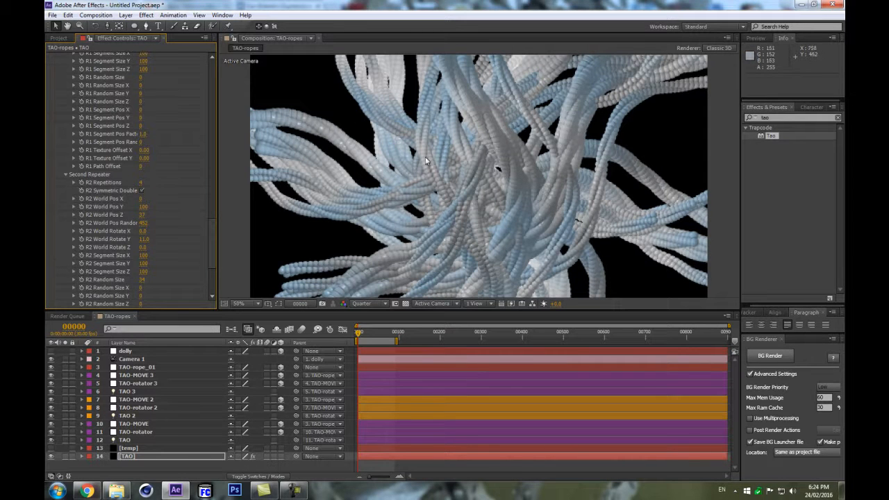
- Create a comp-size black solid named BG and place it beneath the TAO solid layer
key(ctrl+y)
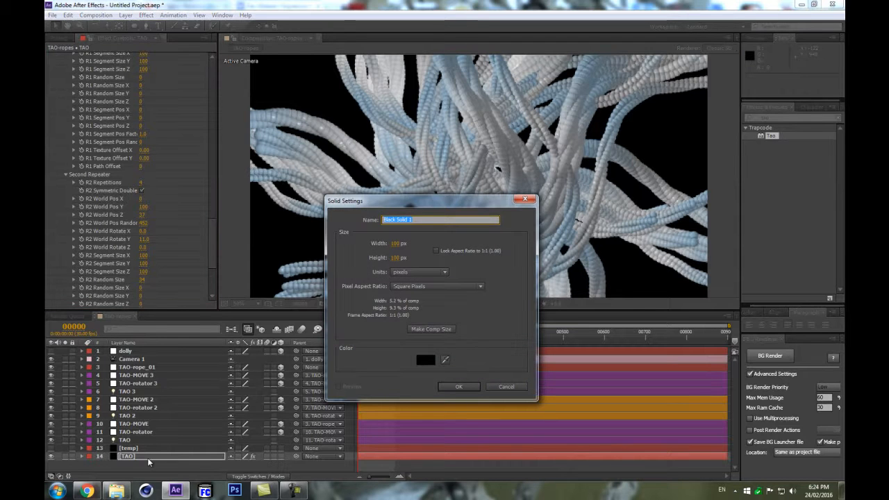
text(BlG)
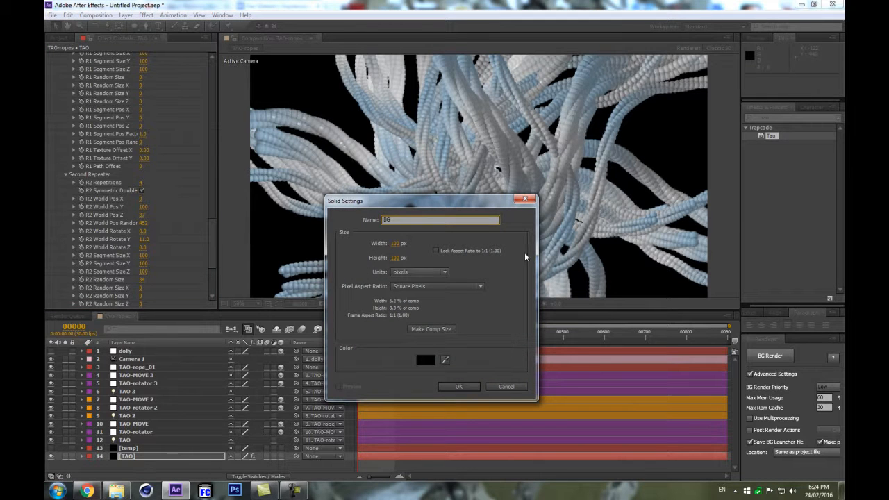
click(445, 329)
click(456, 385)
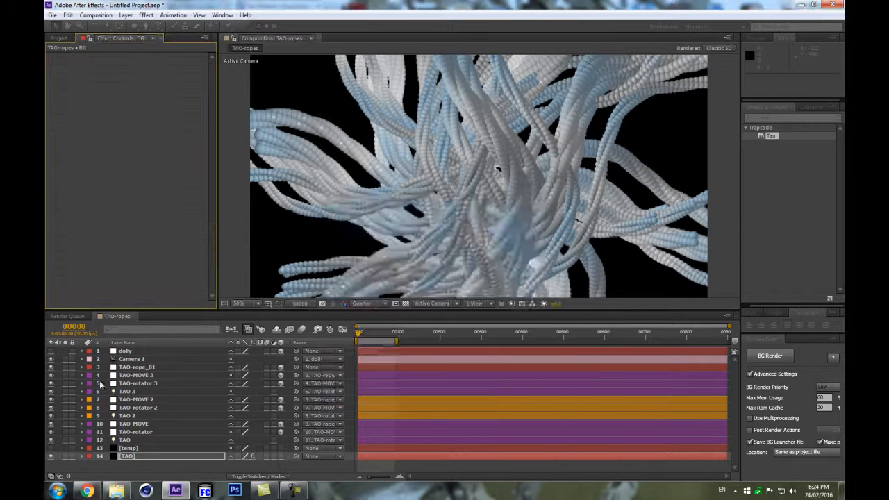
drag(171, 473, 174, 473)
- Find the Ramp effect and apply it to the BG solid
click(796, 117)
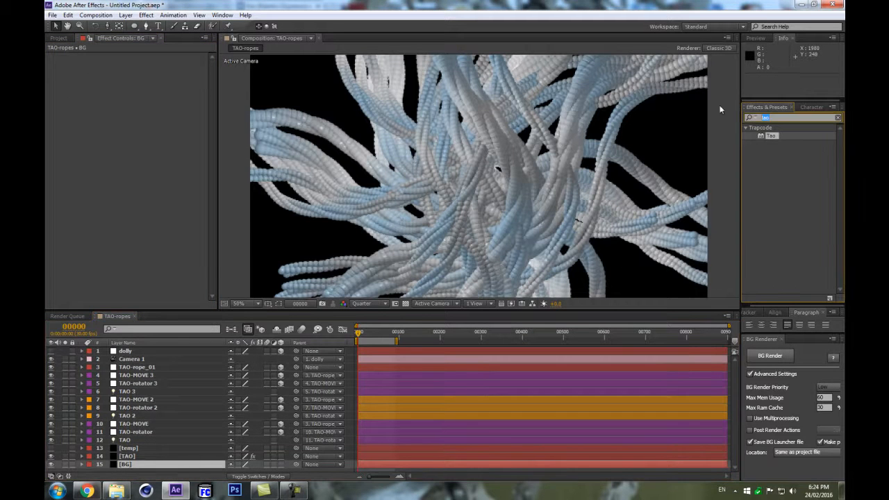
text(ramp)
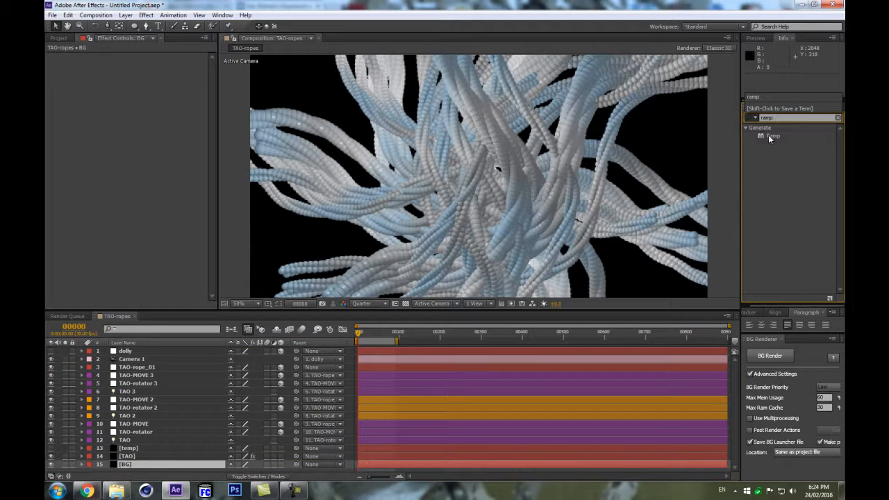
drag(376, 444, 136, 463)
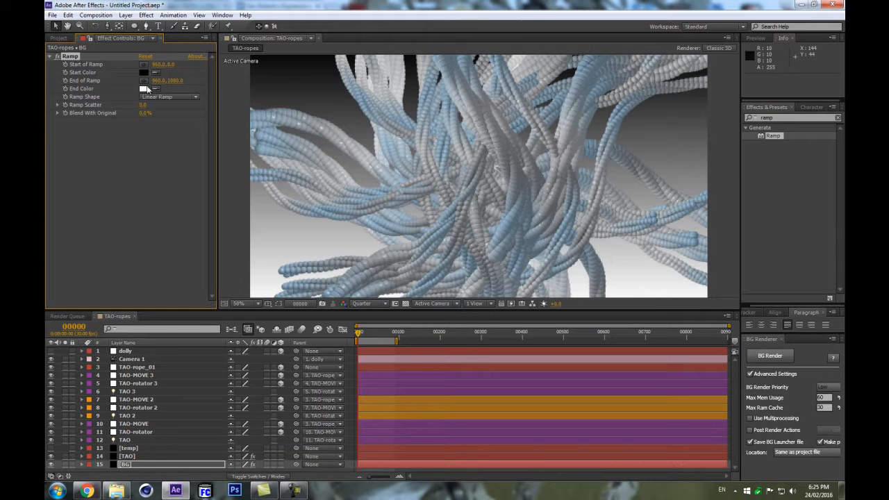
- Set the ramp's end color to a dark green (06230A)
click(144, 89)
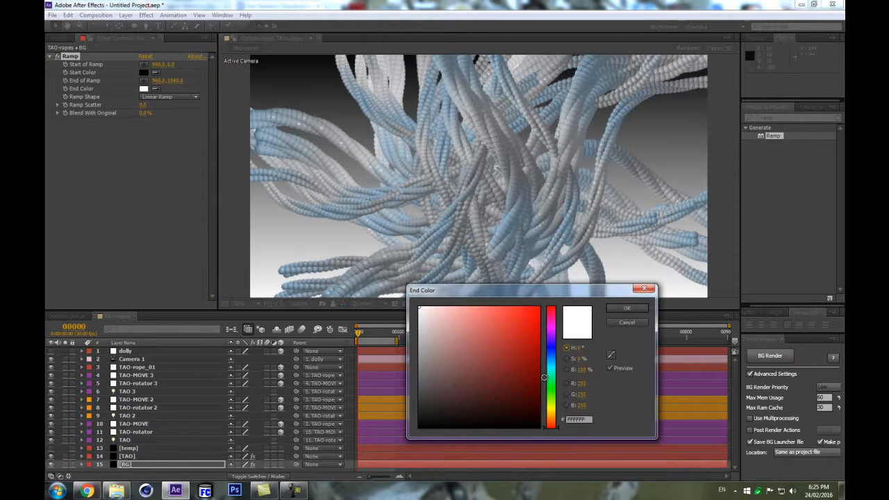
click(556, 399)
mouse_move(521, 403)
mouse_down()
mouse_move(479, 413)
mouse_move(505, 412)
mouse_move(548, 386)
mouse_move(516, 410)
mouse_up()
key(Return)
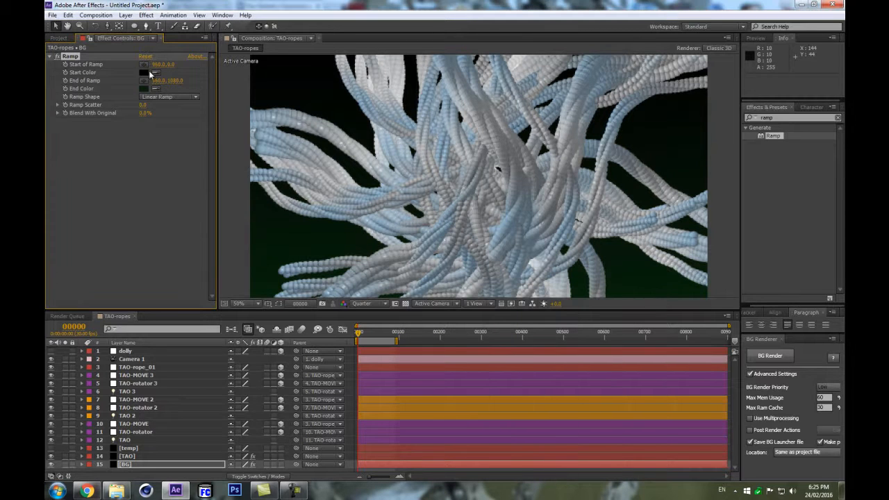
- Sample the ramp's end color into its start color and shift that start color to a very dark, muted brown
click(156, 72)
click(143, 89)
click(144, 72)
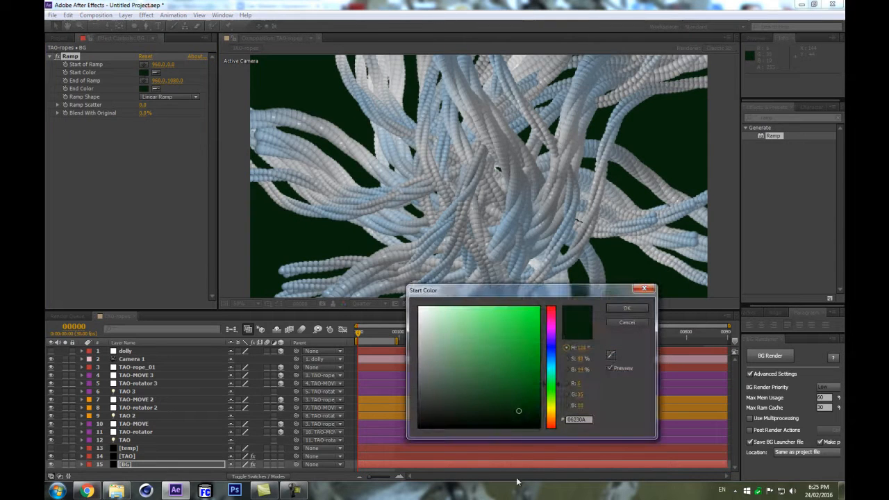
click(555, 408)
click(554, 422)
drag(510, 406, 456, 411)
key(Return)
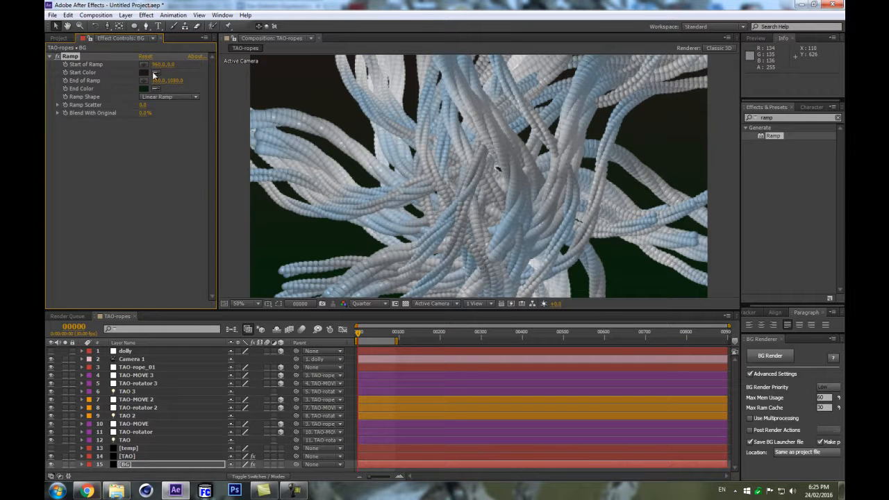
- Set the TAO layer's fog color in its Visibility settings by sampling the dark background in the composition view
click(152, 456)
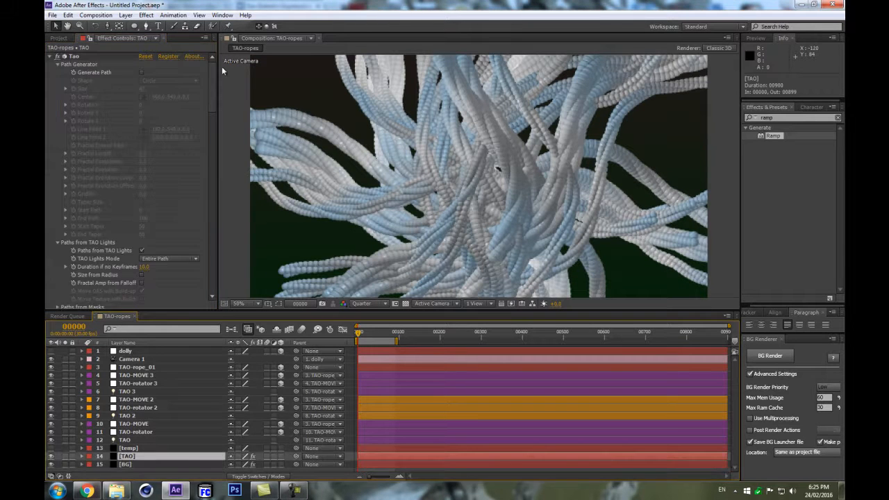
scroll(209, 111, down, 5)
scroll(209, 111, down, 10)
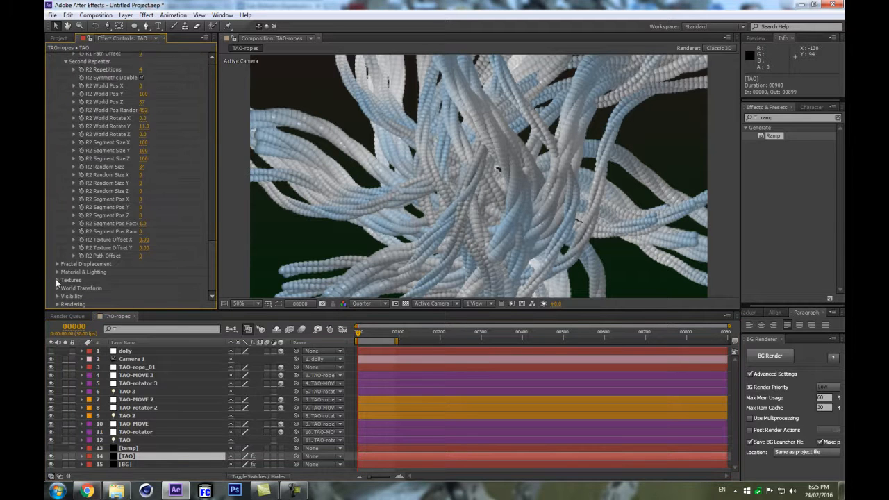
click(57, 297)
scroll(172, 246, down, 1)
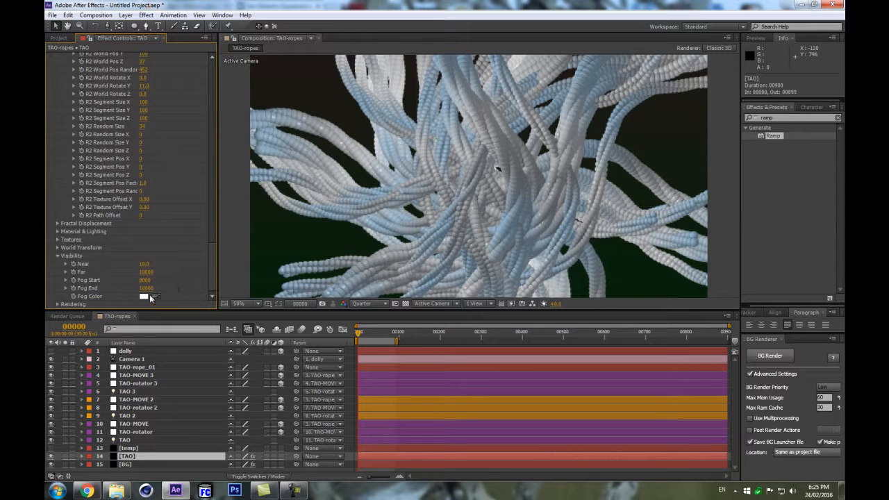
click(156, 297)
click(366, 189)
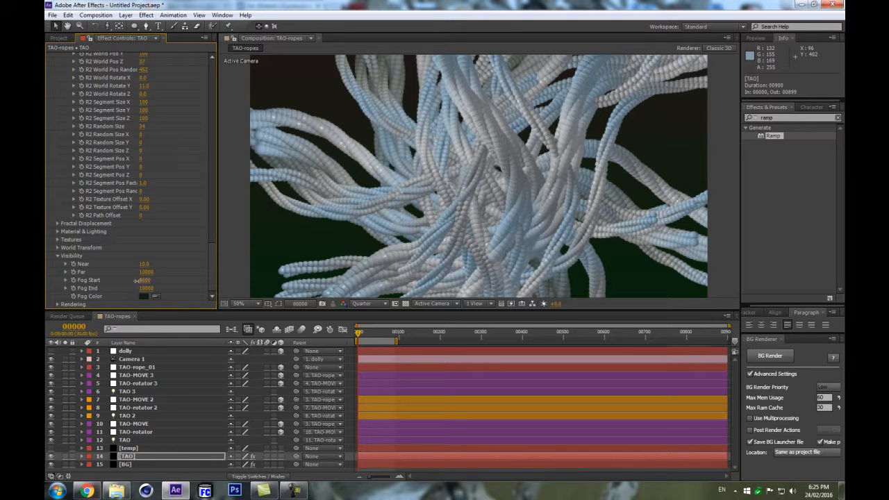
- Lower the TAO effect's Fog Start to 7130 and its Fog End to 9610
drag(126, 281, 143, 280)
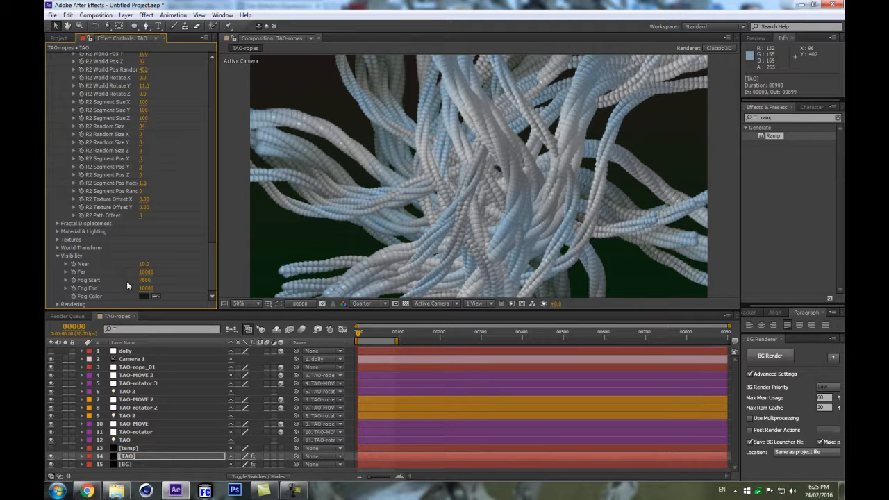
scroll(624, 171, down, 2)
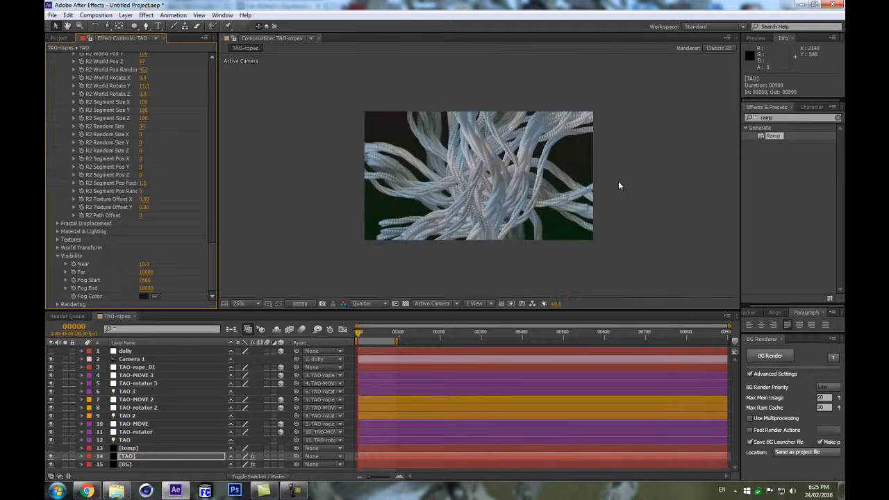
scroll(485, 183, up, 2)
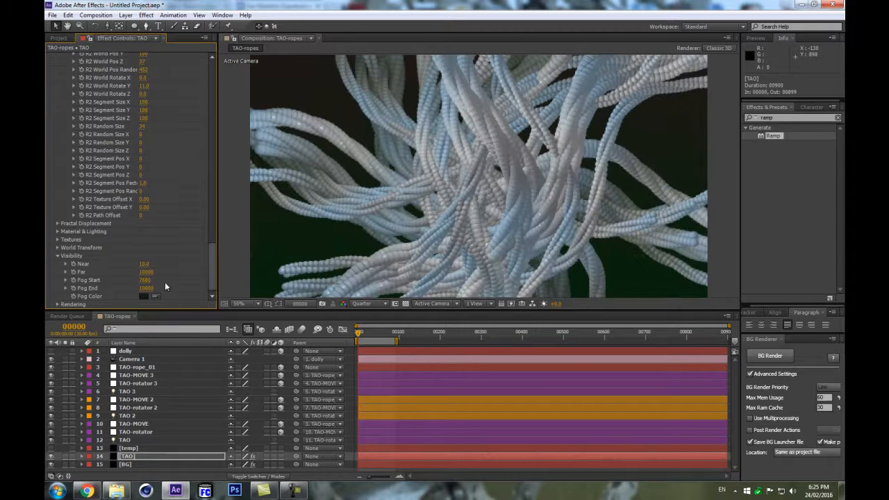
drag(143, 281, 120, 283)
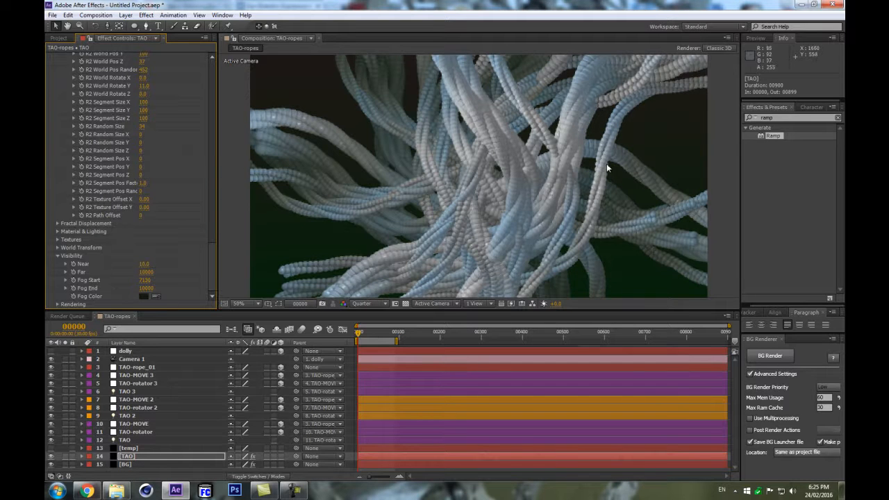
drag(143, 288, 116, 291)
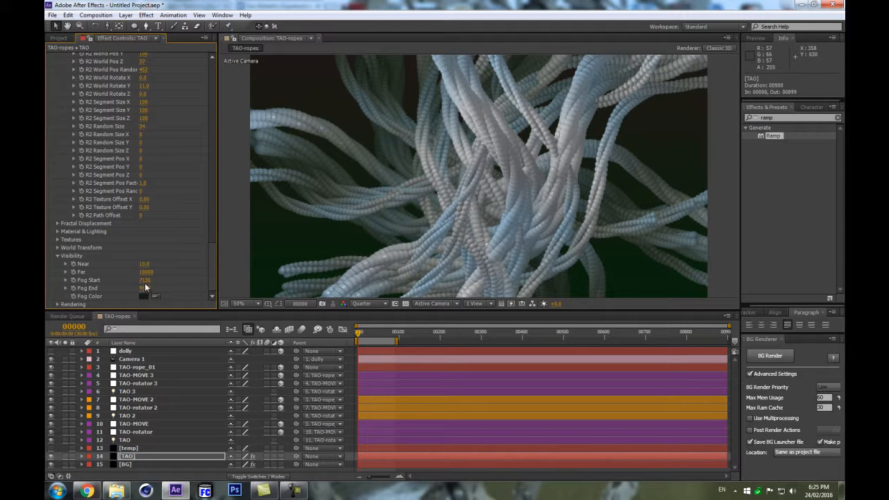
- Try Fog Start values of 4000 and 6000, and bring Fog End down to 7000
click(145, 281)
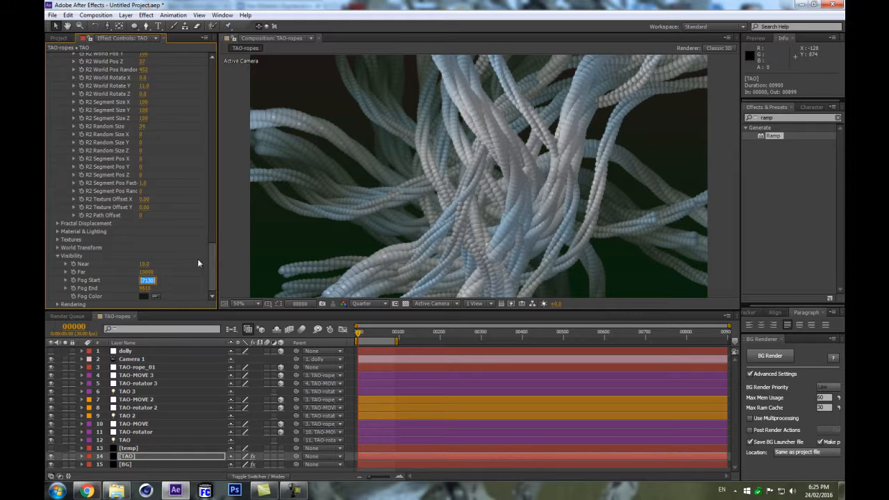
text(4000)
key(Return)
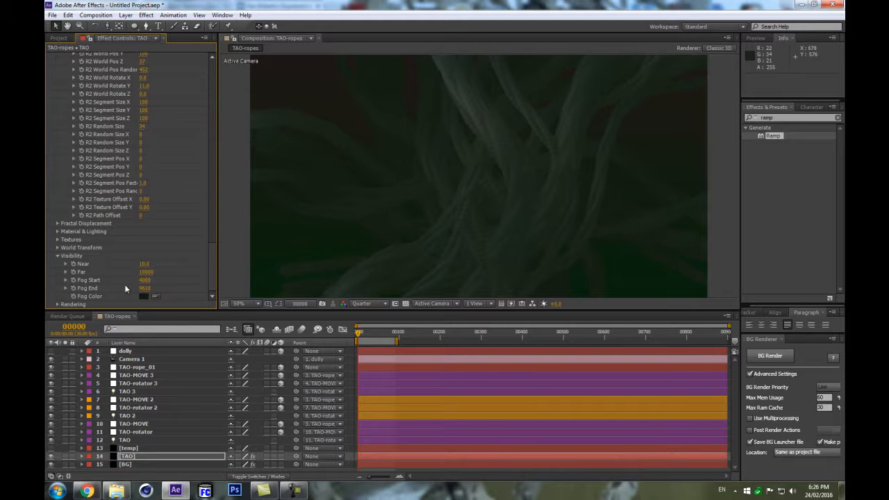
drag(144, 291, 147, 282)
click(145, 280)
text(600)
key(Return)
click(147, 280)
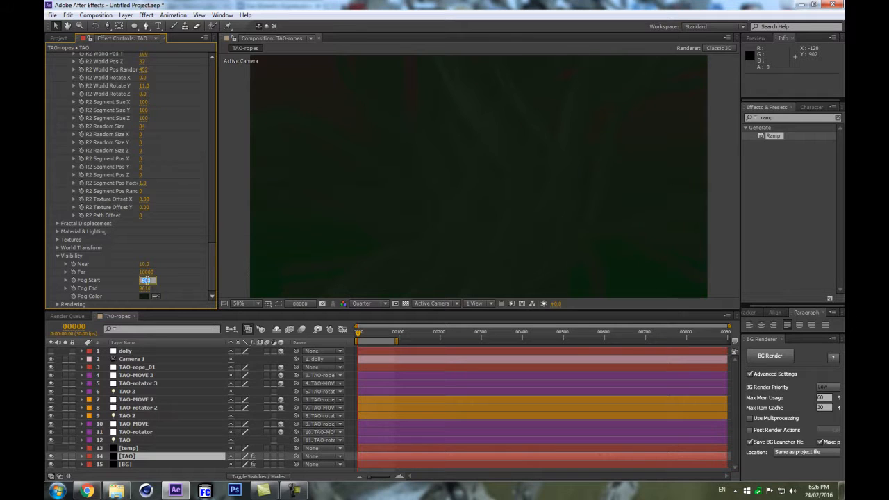
key(Return)
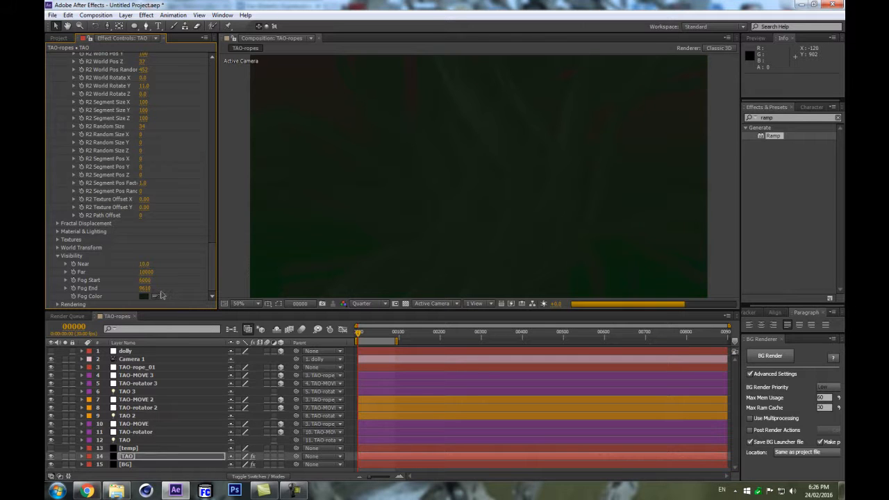
click(145, 288)
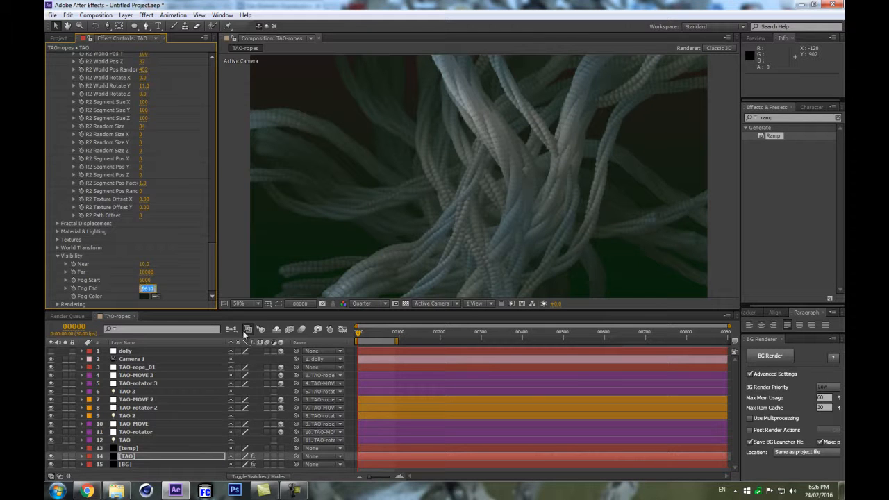
key(Return)
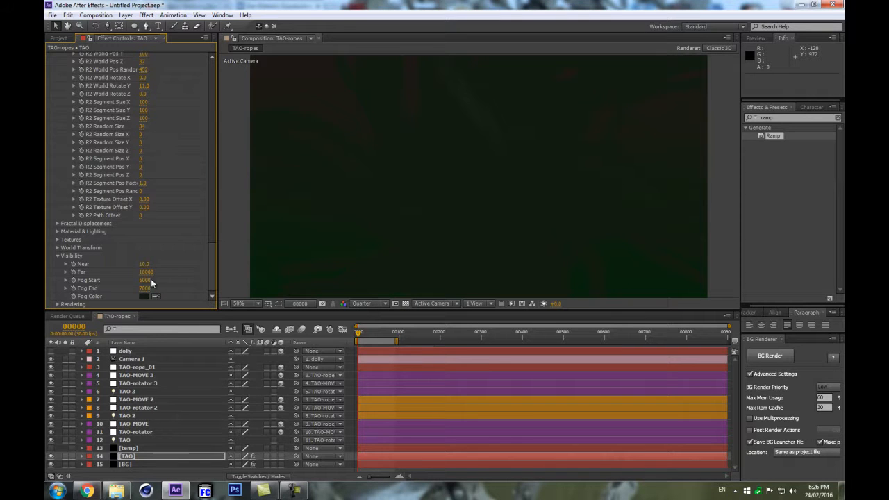
- Raise Fog End to 8720 and adjust Fog Start to 7340 so only the rear ropes fade into the background
drag(145, 291, 182, 285)
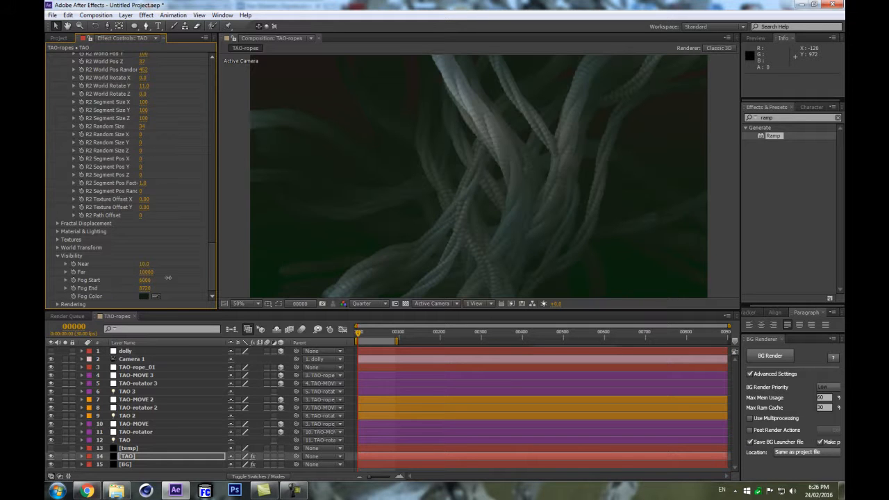
drag(197, 274, 205, 269)
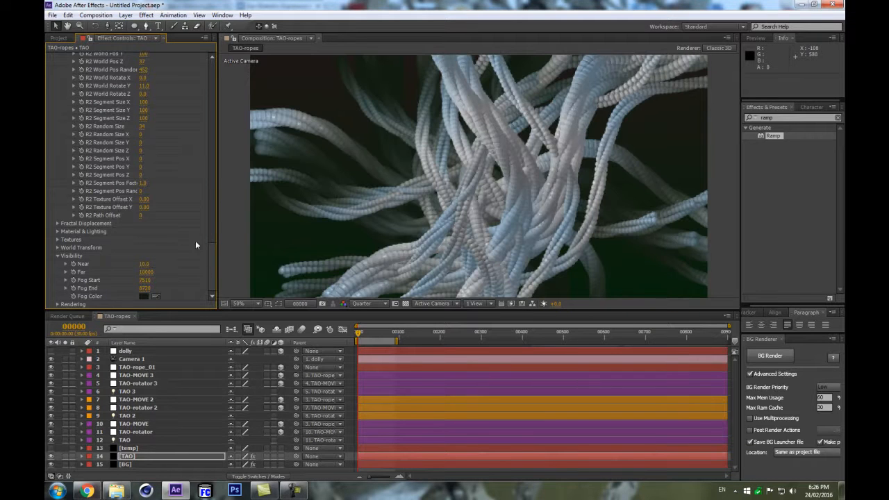
click(146, 280)
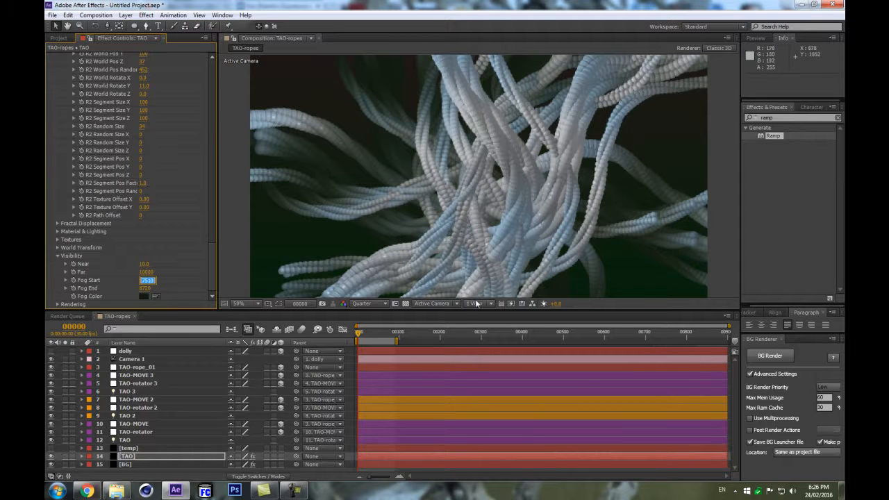
key(Return)
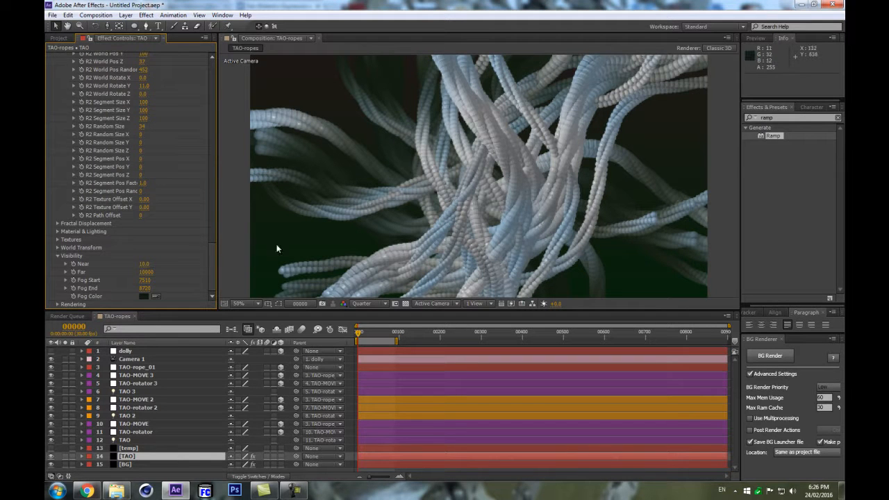
drag(142, 281, 131, 282)
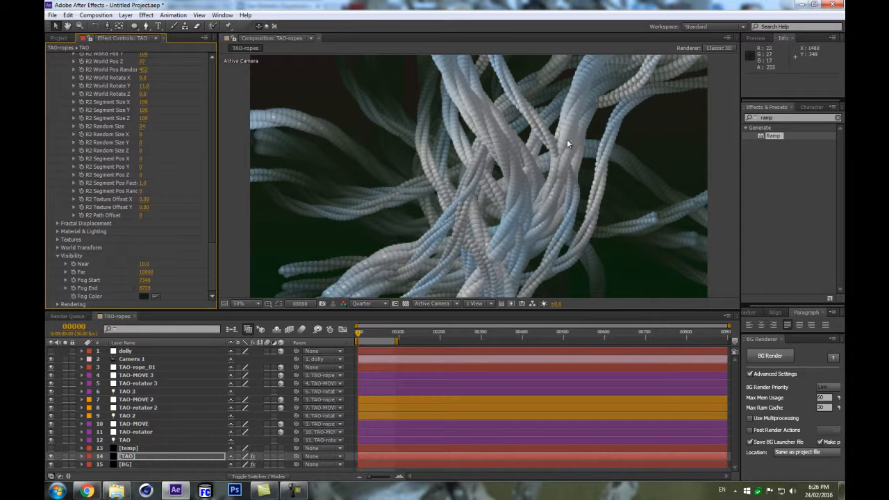
scroll(135, 242, up, 3)
scroll(139, 242, down, 3)
- Start a new light above the dolly layer, name it AMB and make it an Ambient light
click(139, 351)
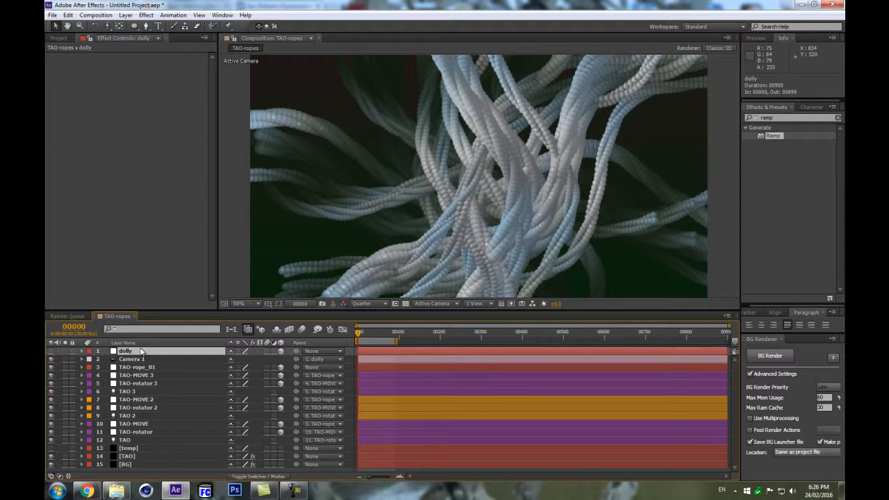
key(ctrl+alt+shift+l)
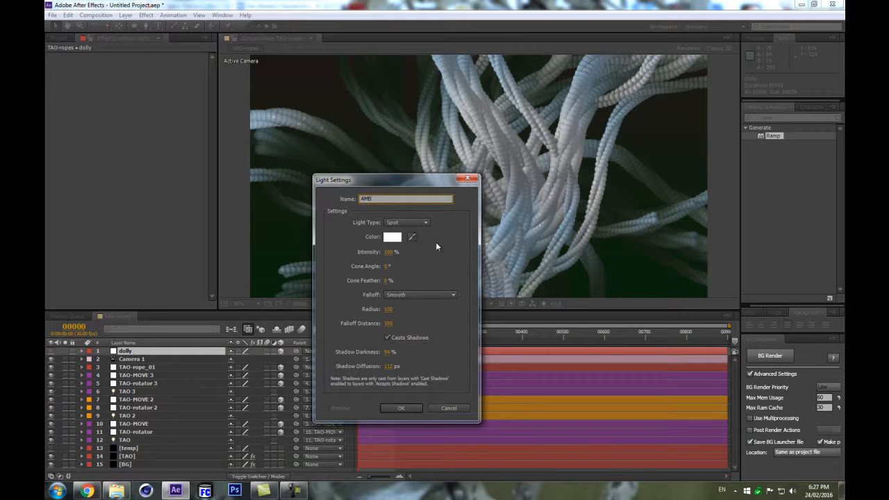
click(406, 222)
click(417, 264)
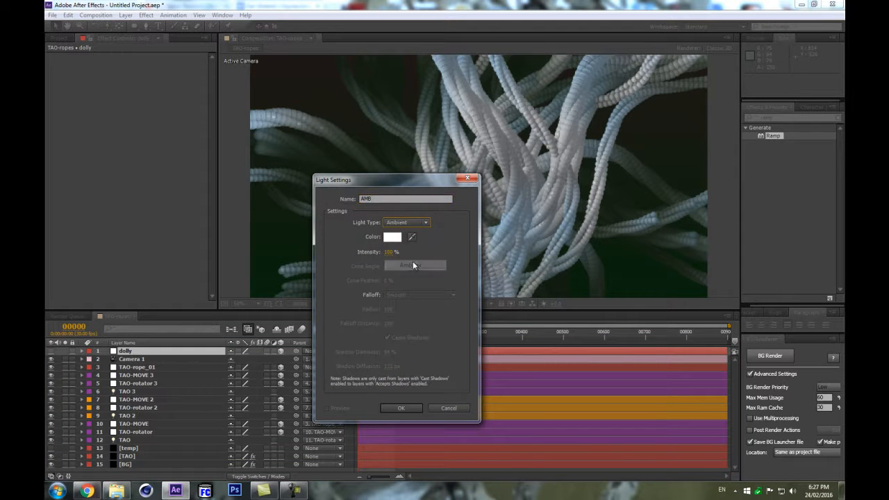
- Sample the AMB light's color from the dark background, brighten it to a pale green, and create the light
click(412, 236)
click(635, 179)
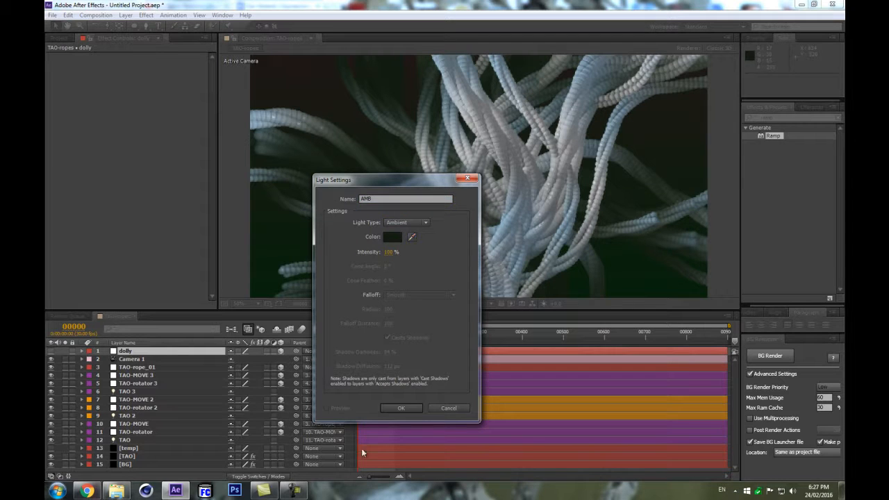
click(398, 237)
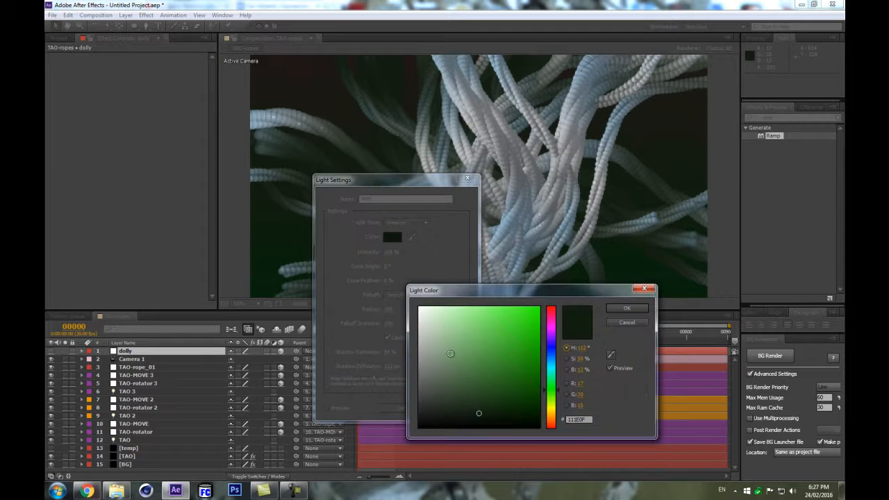
mouse_move(479, 414)
mouse_down()
mouse_move(445, 329)
mouse_move(447, 312)
mouse_move(475, 298)
mouse_move(471, 308)
mouse_move(439, 311)
mouse_up()
click(626, 309)
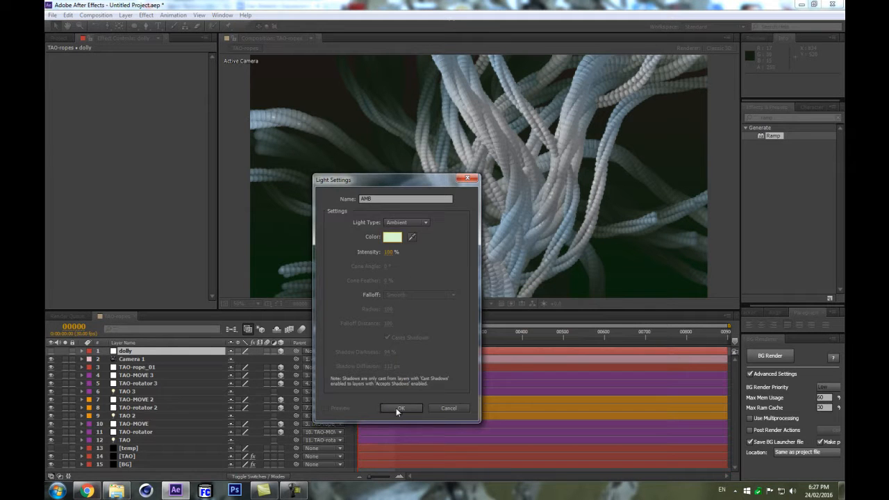
click(400, 408)
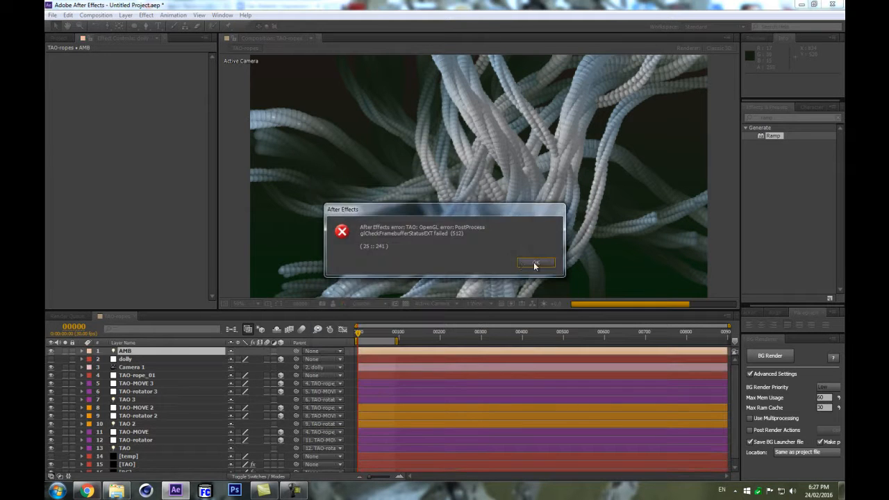
click(530, 263)
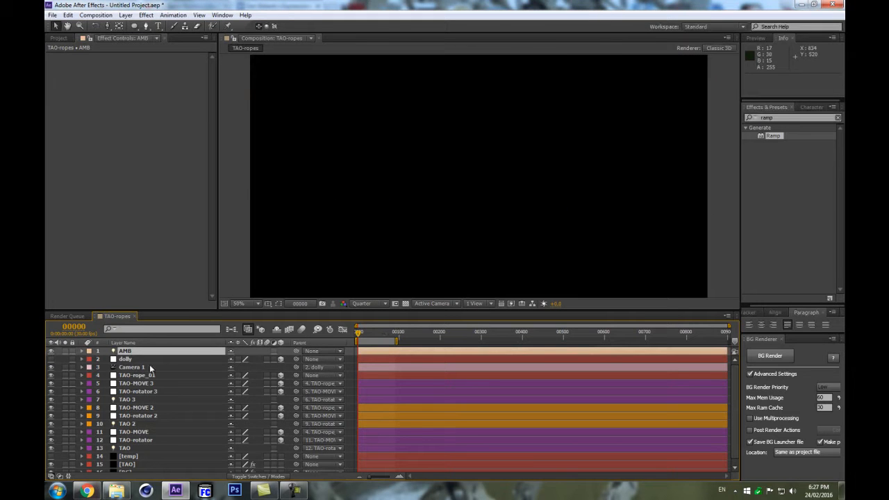
- Advance the composition to frame 1 and reveal the AMB light's intensity and color options
key(Page_Down)
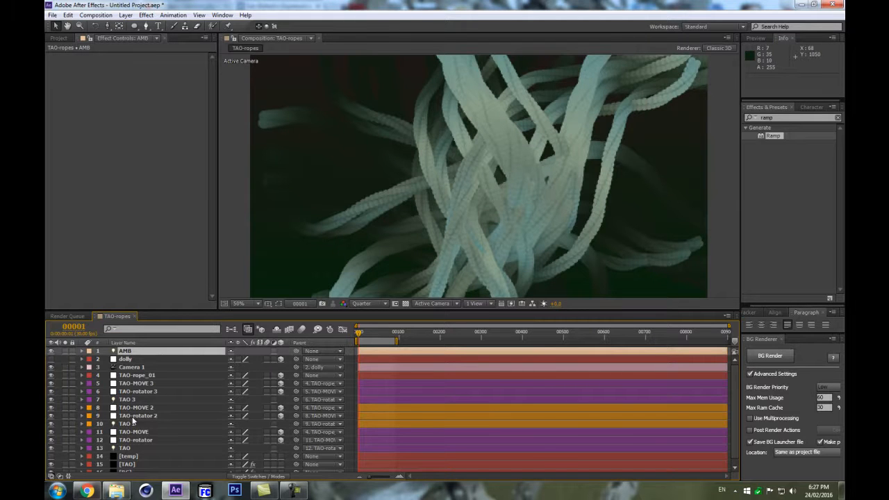
key(a)
key(a)
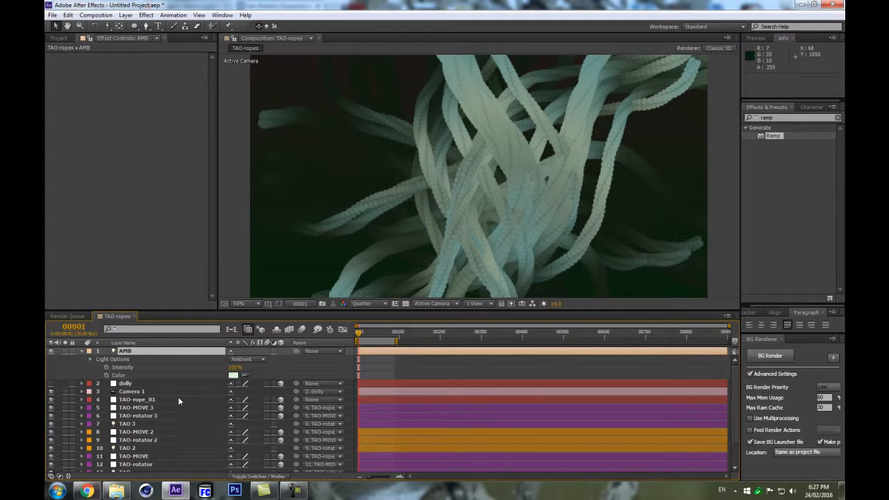
scroll(135, 459, down, 2)
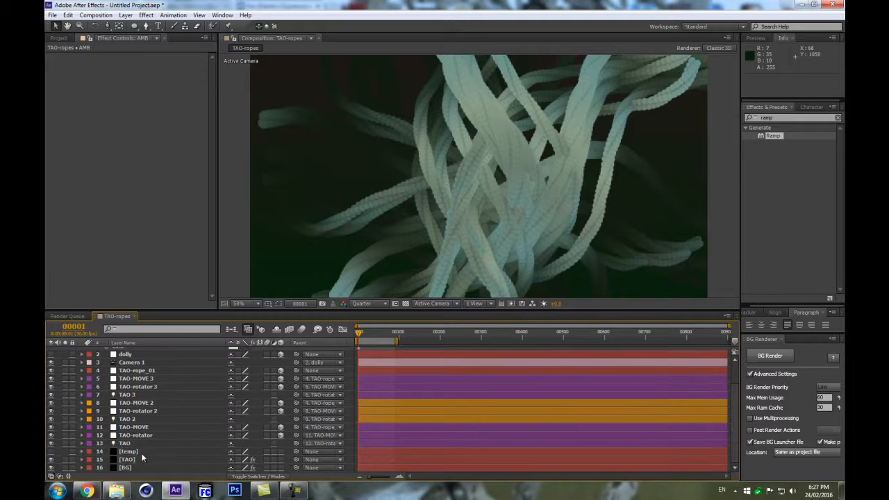
scroll(146, 448, up, 2)
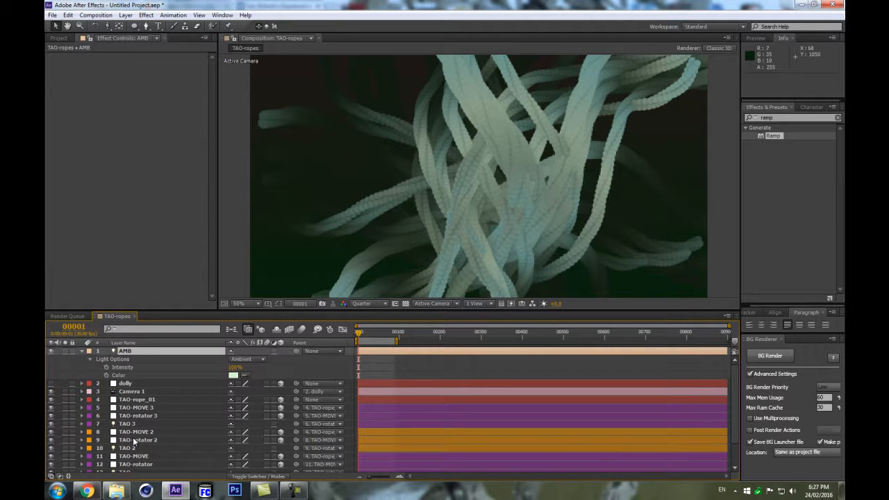
- Create a Point light in pale warm cream (FFF3DC) above the AMB light and reveal its position
key(ctrl+shift+y)
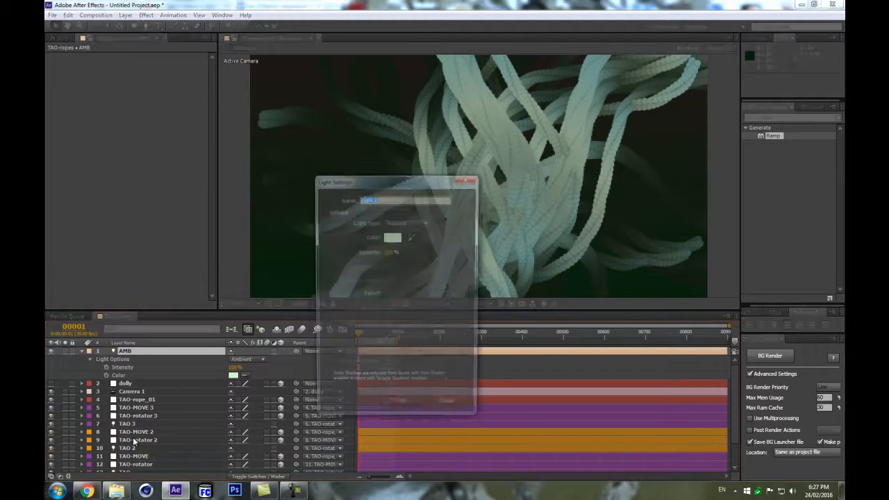
click(407, 222)
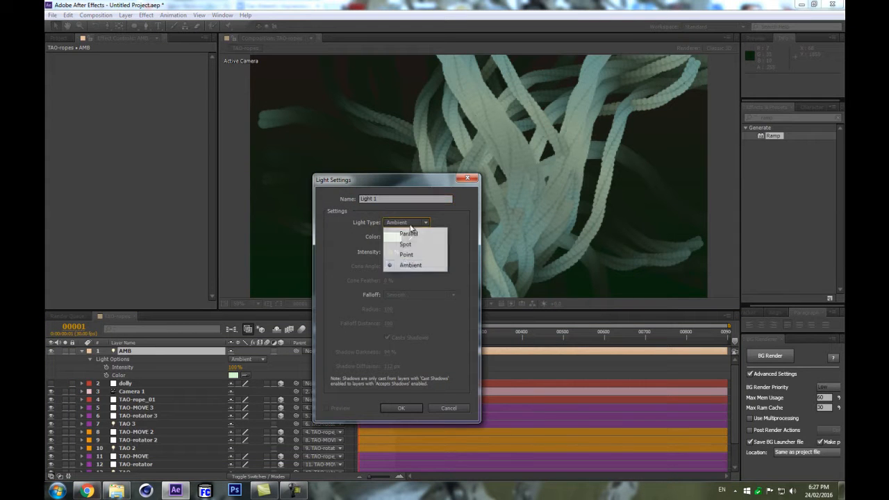
click(402, 254)
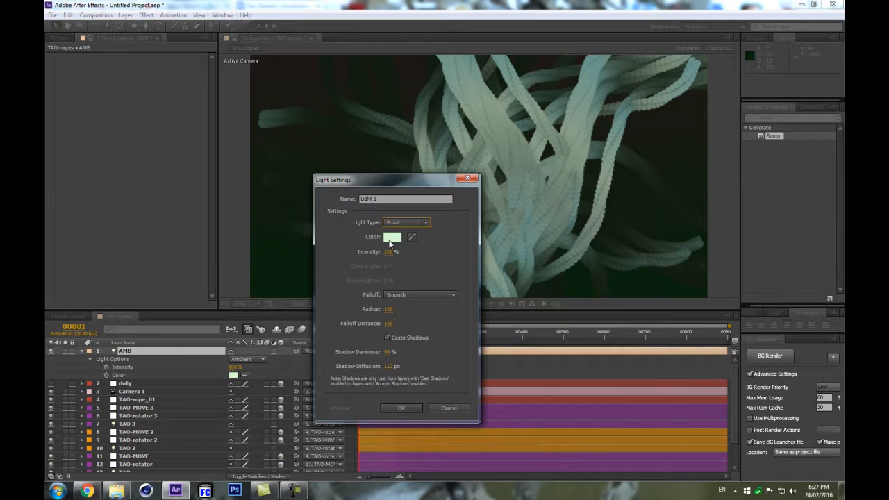
click(392, 238)
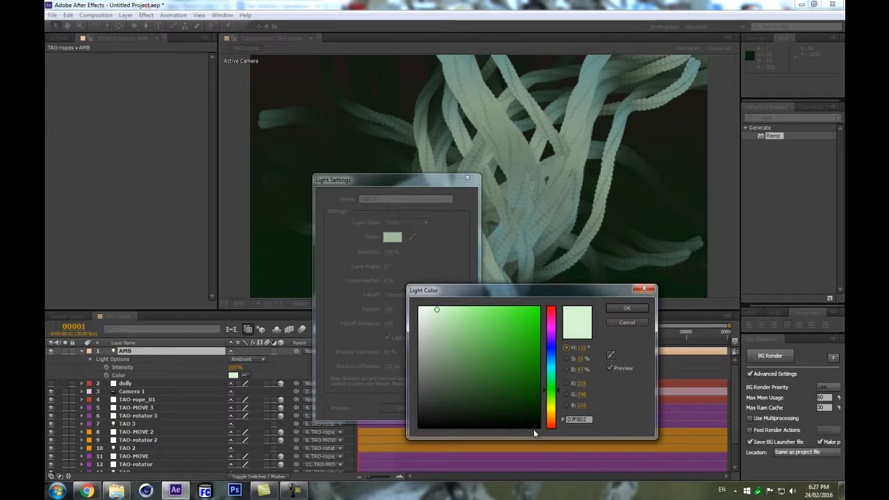
click(553, 416)
drag(444, 314, 435, 297)
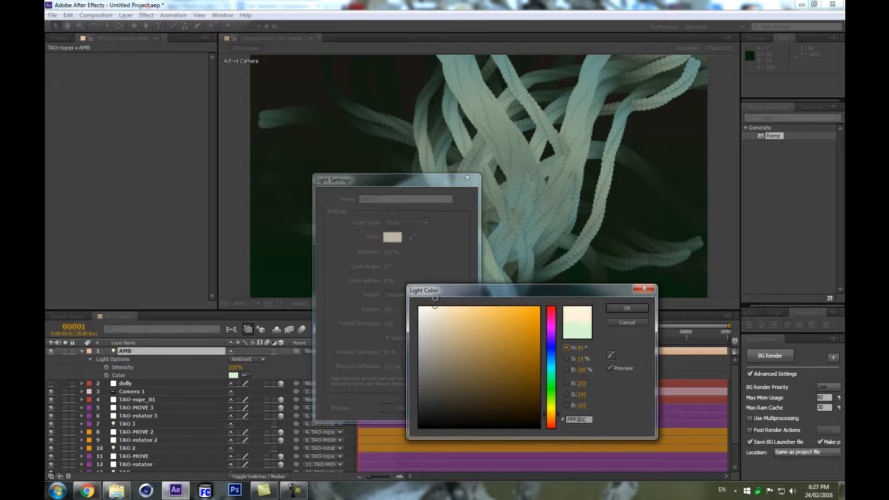
key(Return)
click(398, 407)
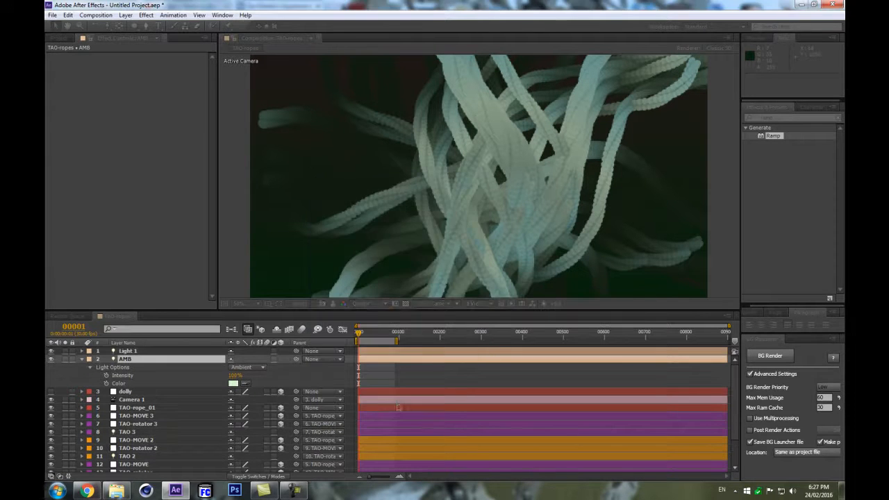
key(Return)
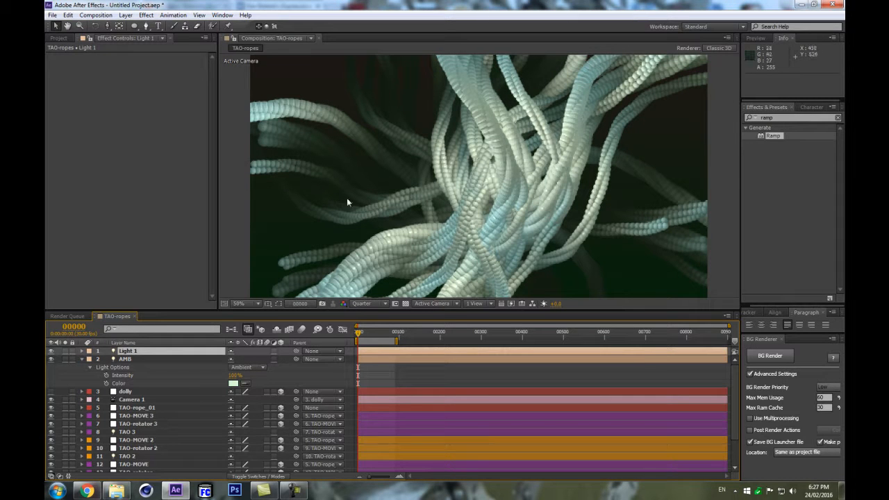
key(p)
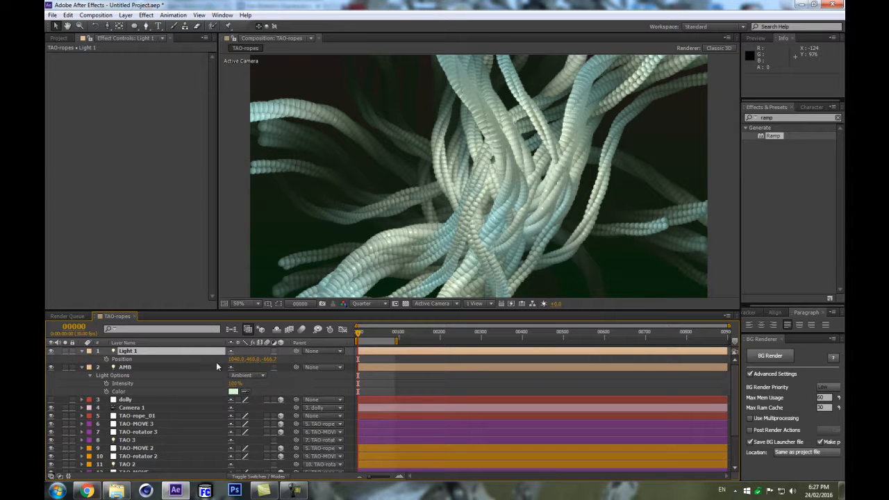
- Lower the Ambient value in the TAO layer's Material & Lighting settings to 13
scroll(118, 469, down, 3)
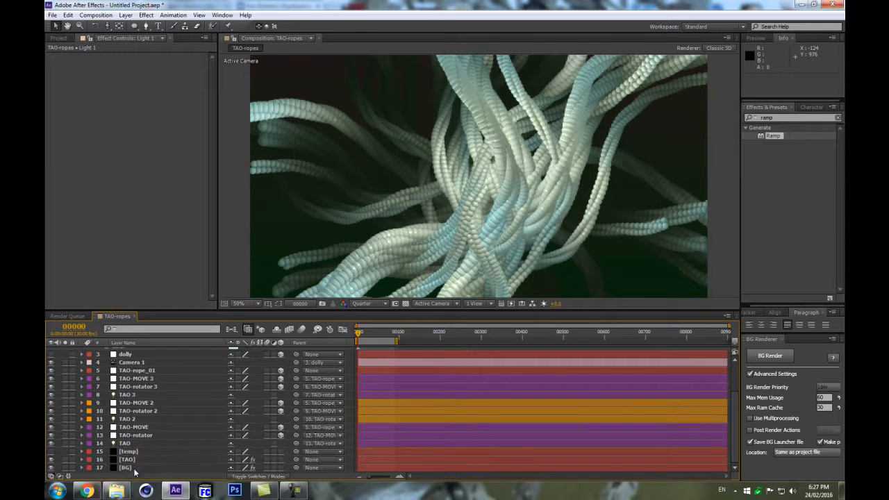
click(135, 460)
drag(211, 67, 212, 242)
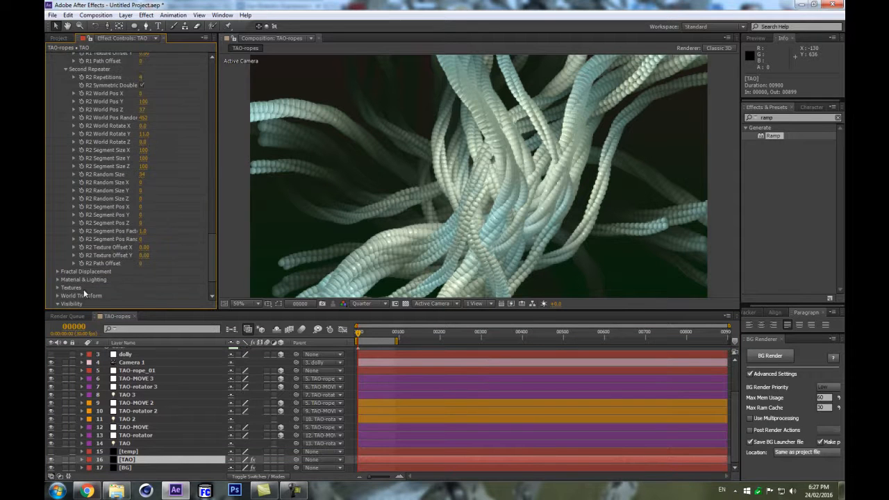
click(59, 280)
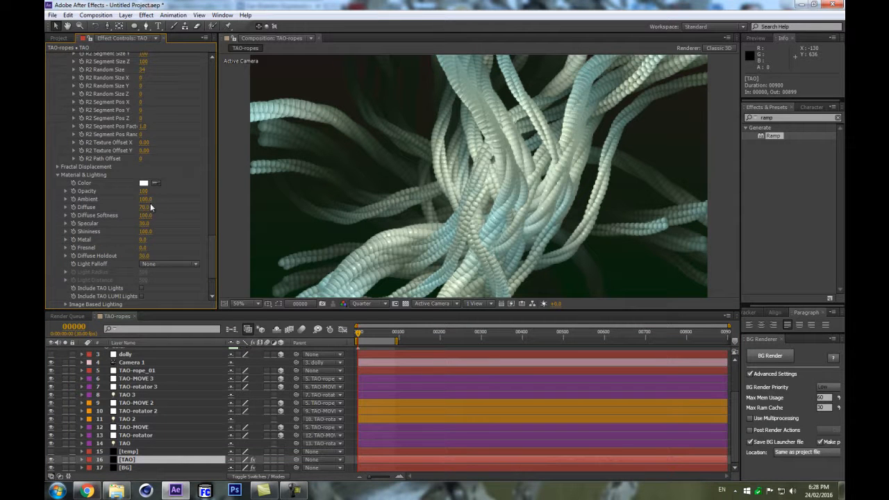
click(143, 200)
text(13)
key(Return)
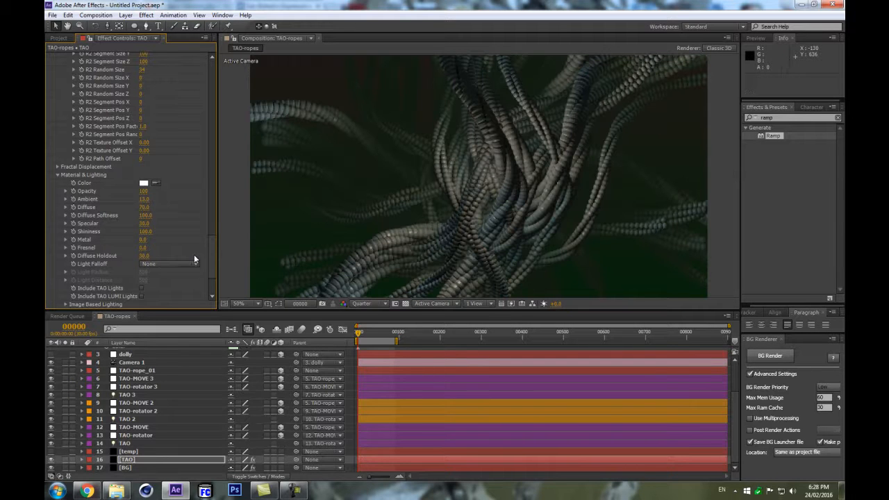
- Set the Z position of Light 1 to 0
scroll(147, 414, up, 3)
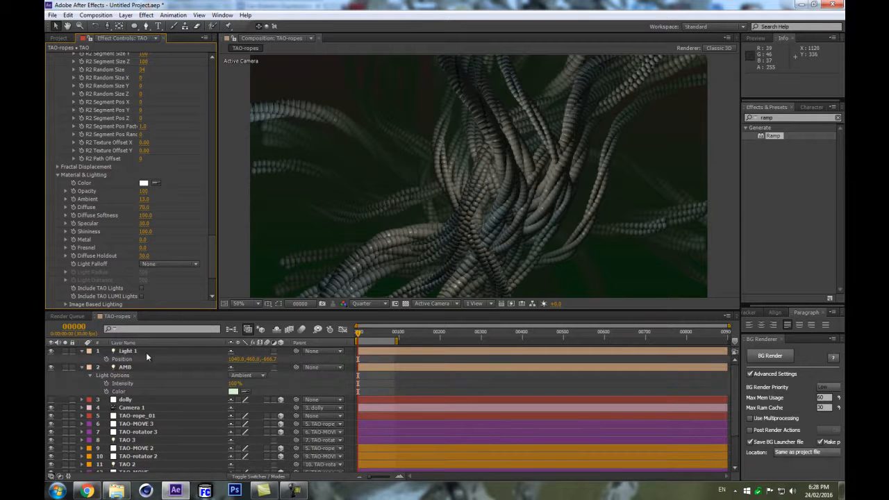
click(146, 353)
click(268, 362)
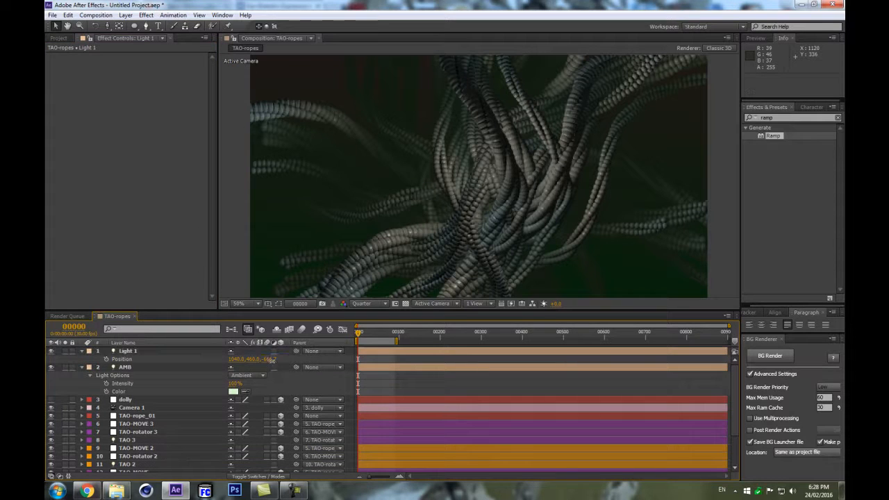
text(0)
key(Return)
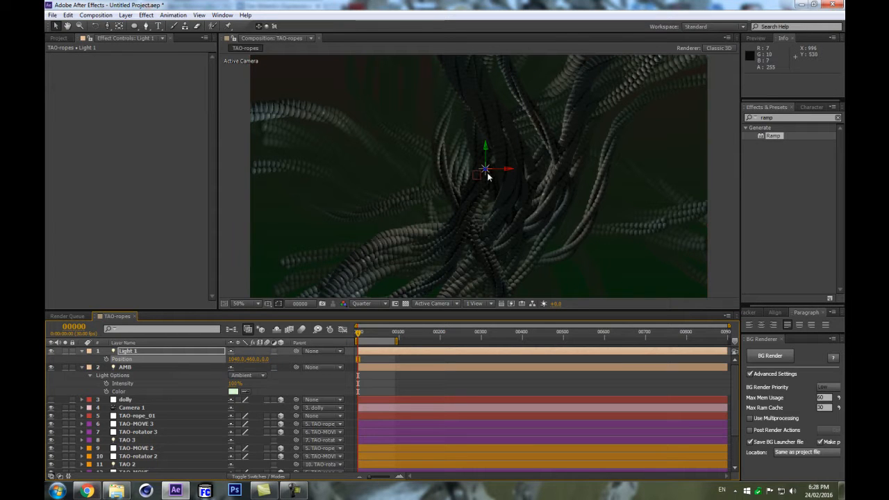
- Move Light 1 to the left of the ropes and upward, to about X -1033, Y -86 and Z -1040
drag(389, 184, 299, 190)
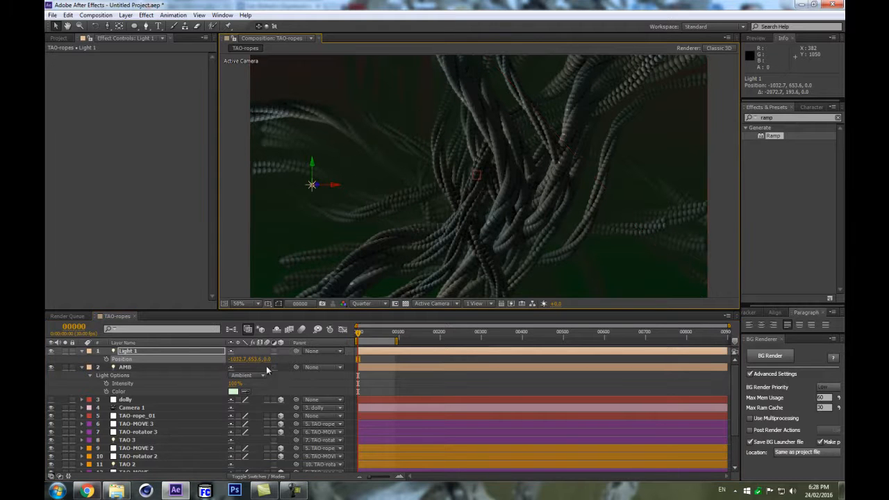
drag(268, 364, 236, 358)
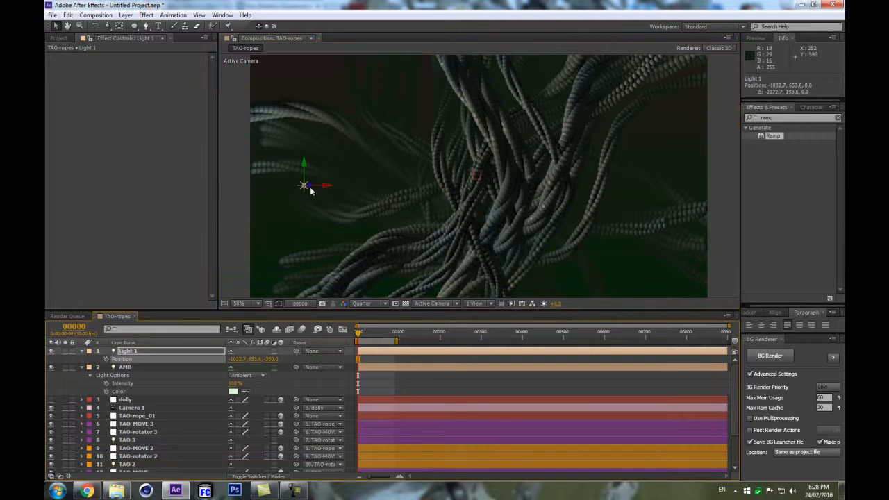
drag(313, 189, 147, 192)
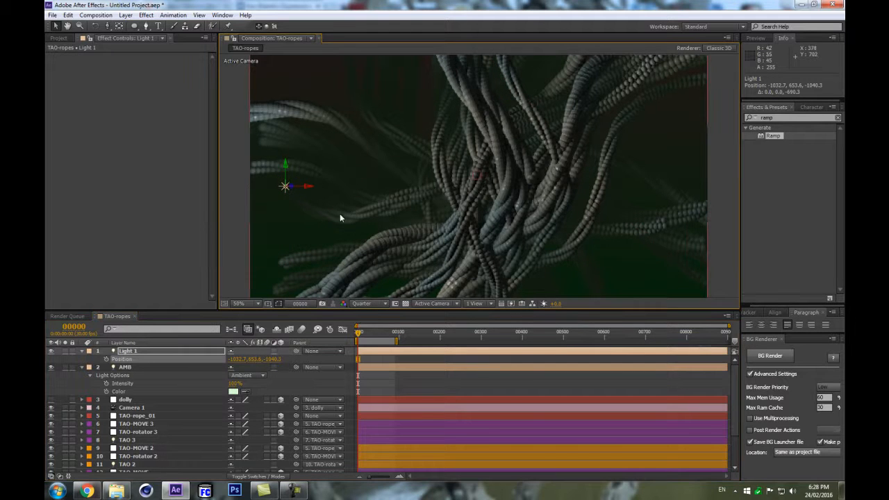
scroll(336, 215, down, 1)
drag(383, 173, 383, 171)
drag(361, 55, 385, 103)
drag(383, 147, 391, 125)
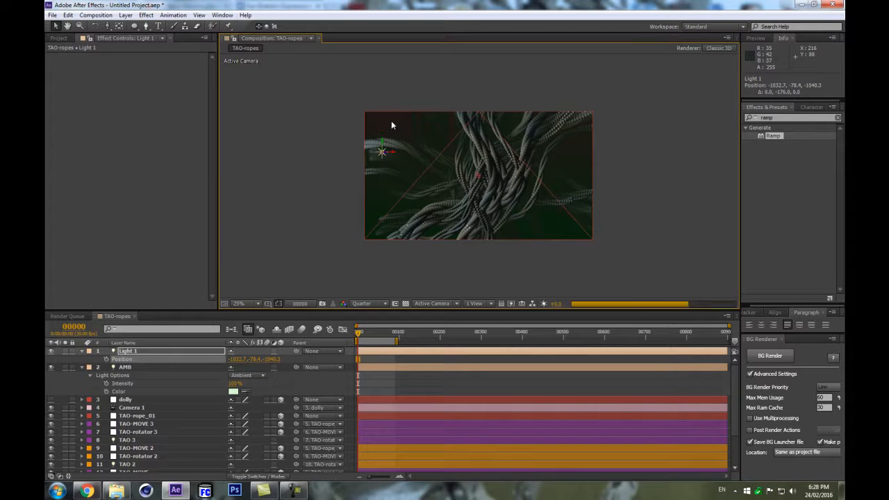
key(period)
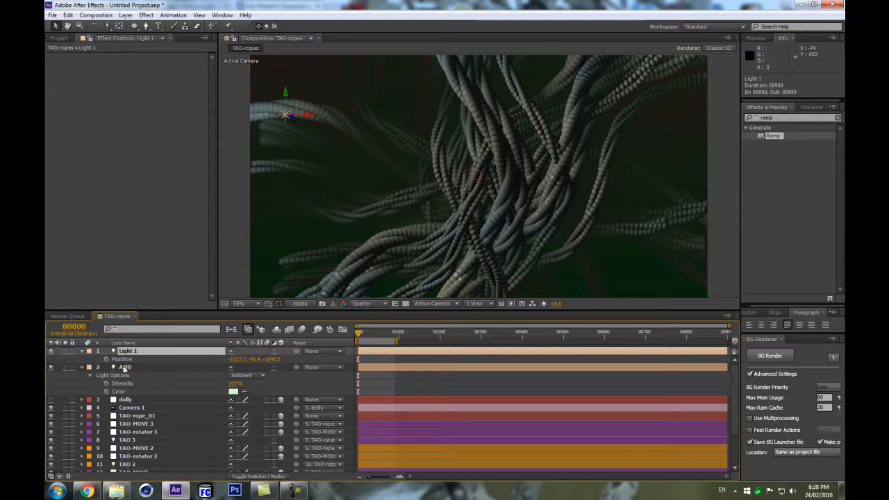
- Rename Light 1 to TAO LUMI
key(Return)
text(TAO LUMI)
key(Return)
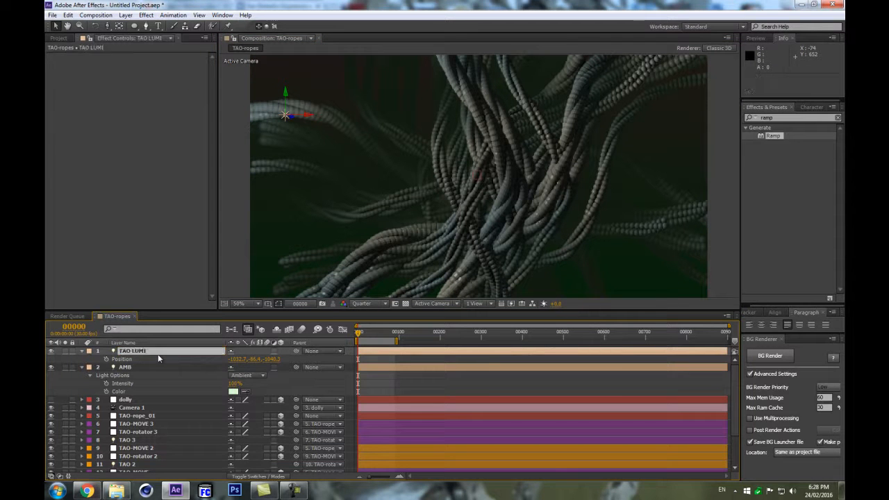
- Enable Include TAO LUMI Lights in the Material & Lighting settings of the TAO layer
scroll(139, 452, down, 2)
click(145, 459)
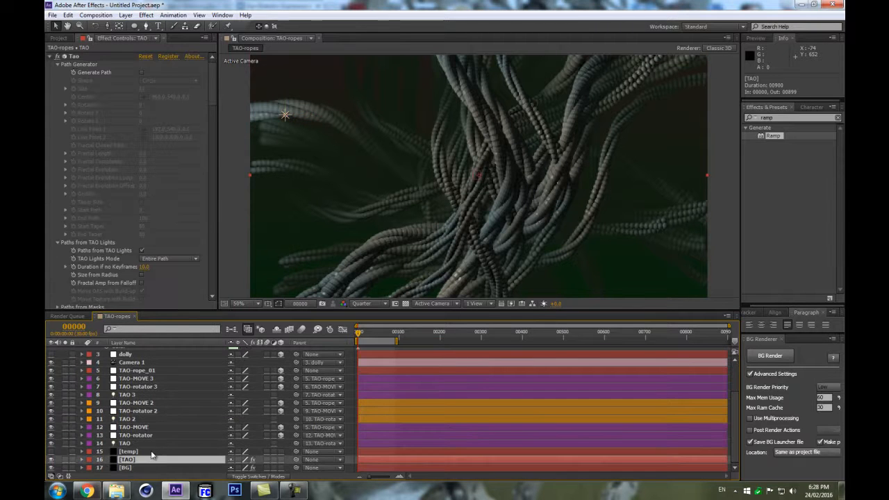
drag(218, 82, 238, 273)
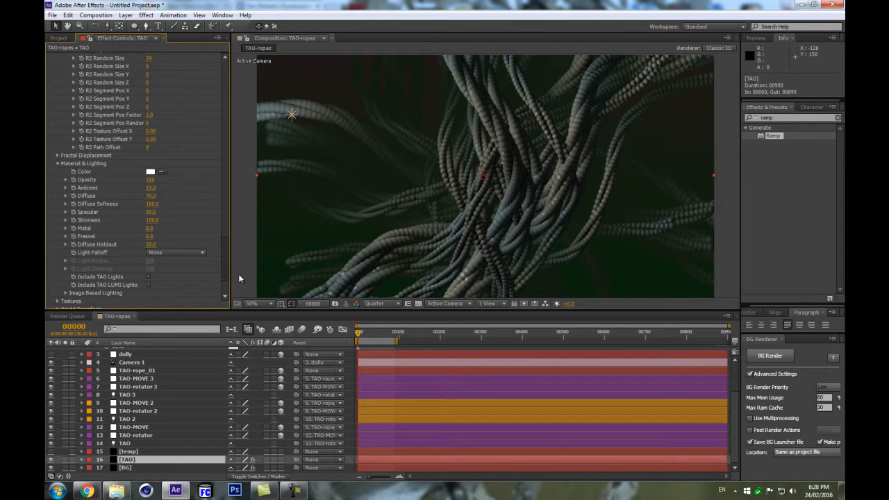
click(148, 285)
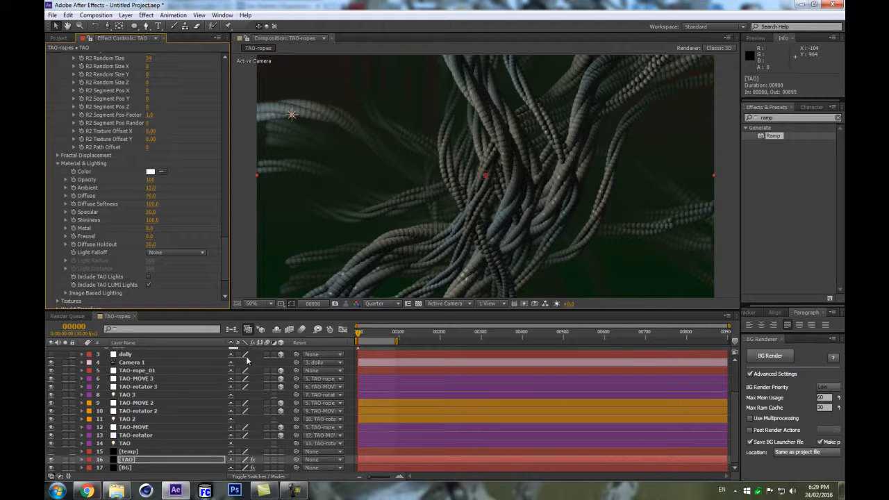
- Reveal the TAO LUMI light's options and raise its Radius to 235
click(128, 362)
scroll(147, 375, up, 2)
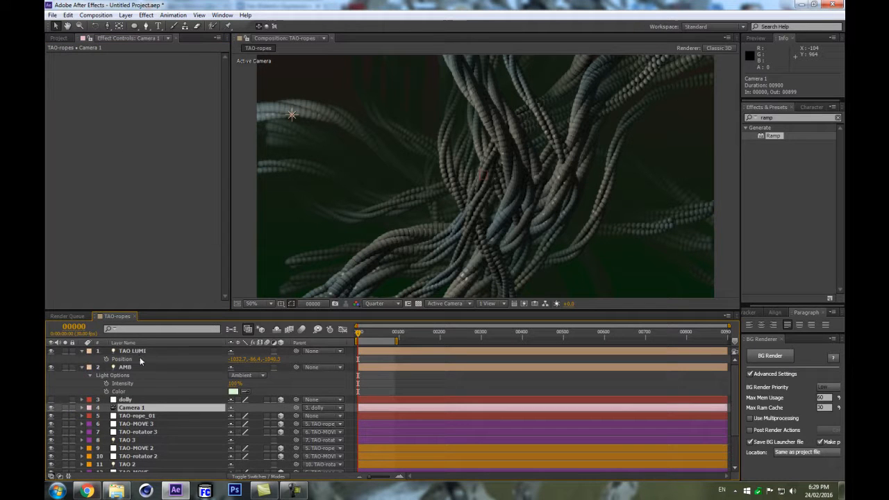
click(144, 351)
key(a)
key(a)
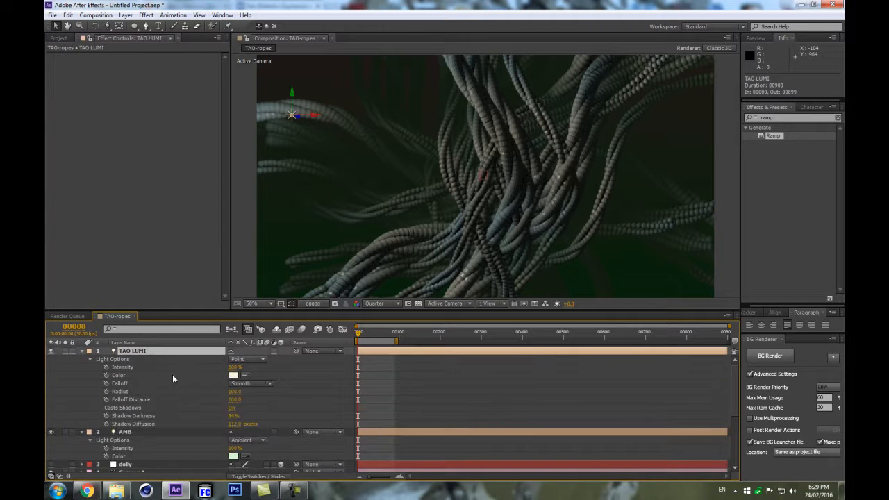
click(293, 389)
drag(297, 387, 298, 383)
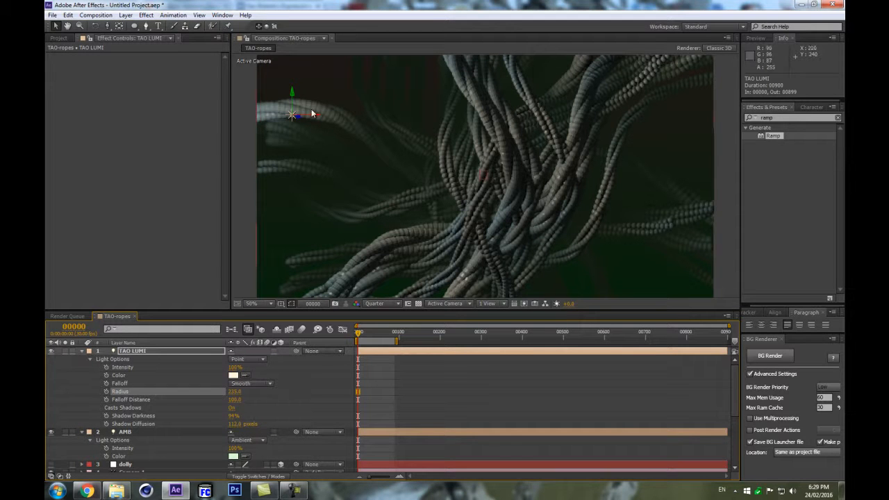
- Set the TAO LUMI light's Z position to 3000
click(206, 353)
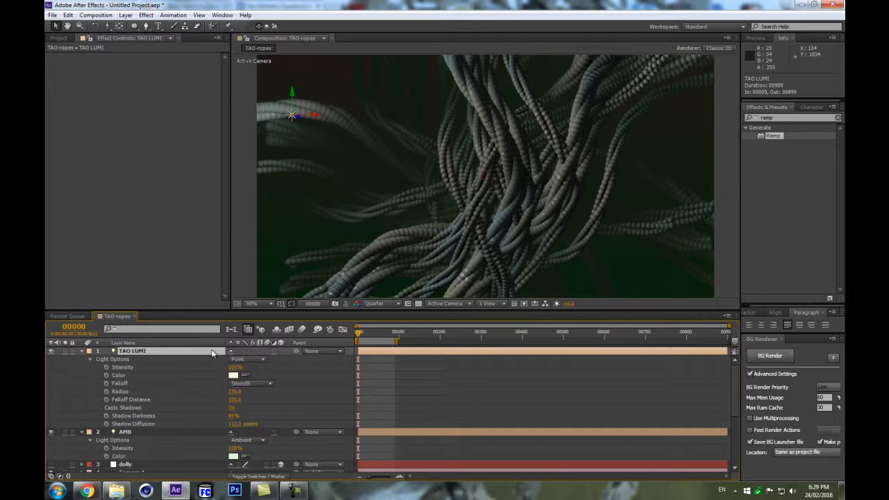
key(p)
click(272, 359)
text(3000)
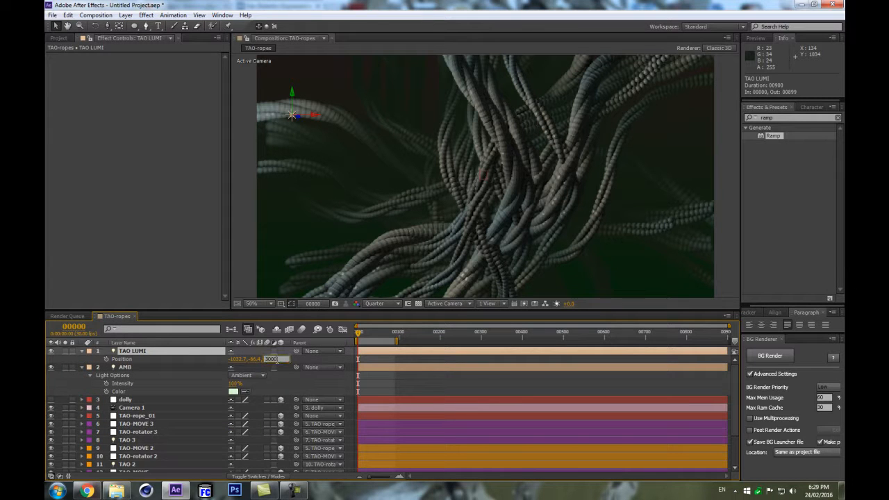
key(Return)
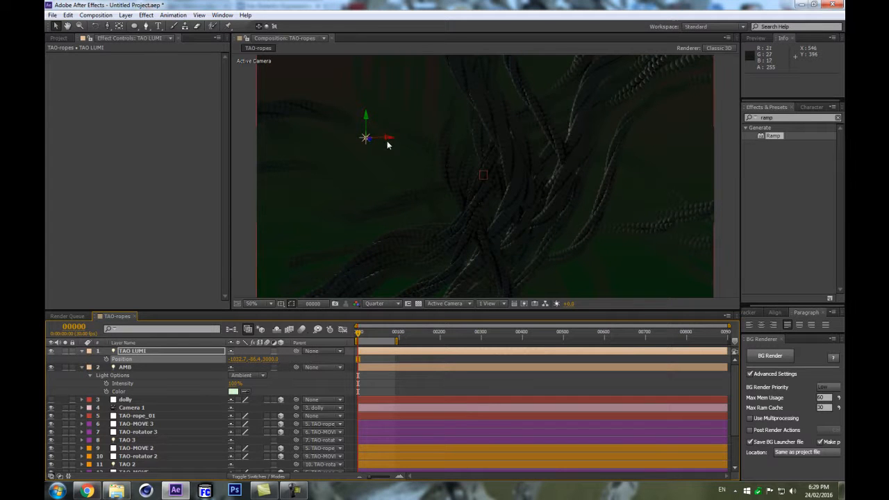
- Reposition the TAO LUMI light in front of the ropes at X 0 and Z -3000
drag(387, 136, 412, 323)
click(268, 358)
key(Return)
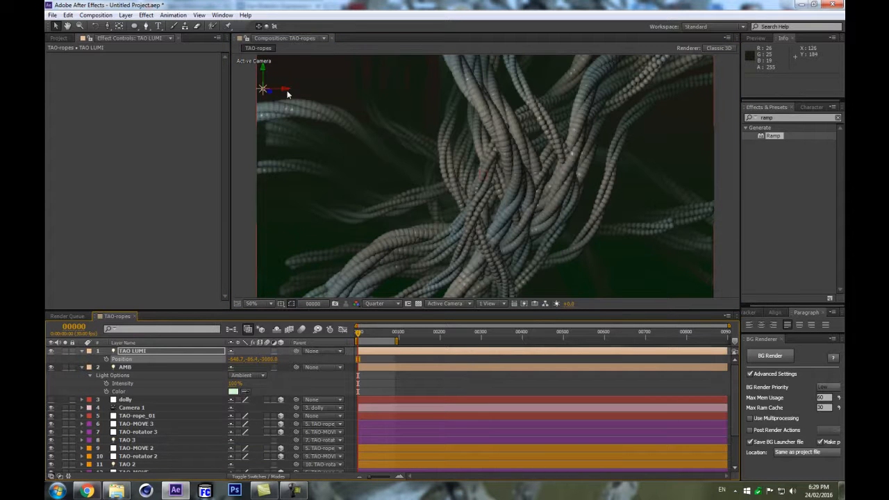
click(235, 360)
text(0)
key(Return)
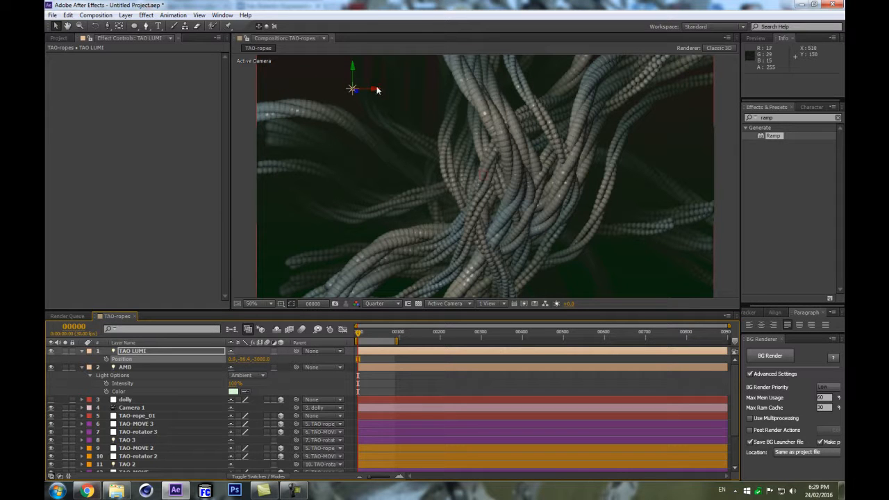
- Move the TAO LUMI light close to the central ropes, at about X 608 and Z -526
drag(378, 92, 431, 91)
drag(489, 90, 514, 91)
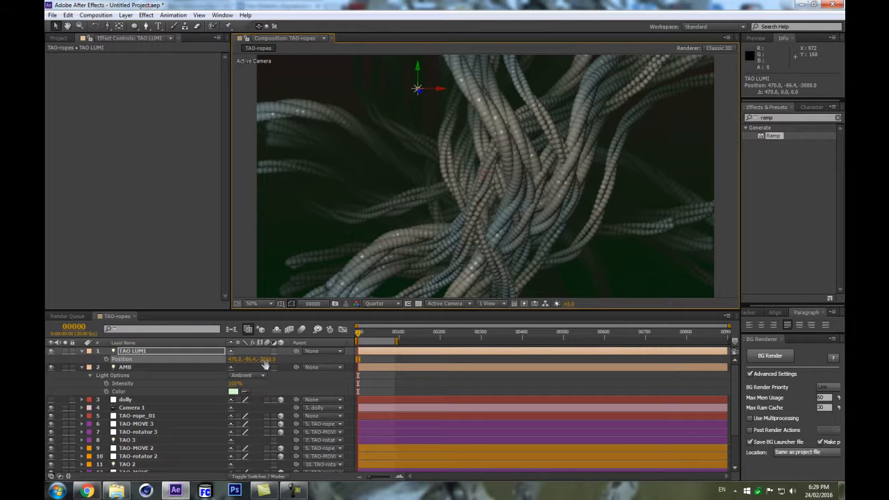
drag(423, 344, 710, 308)
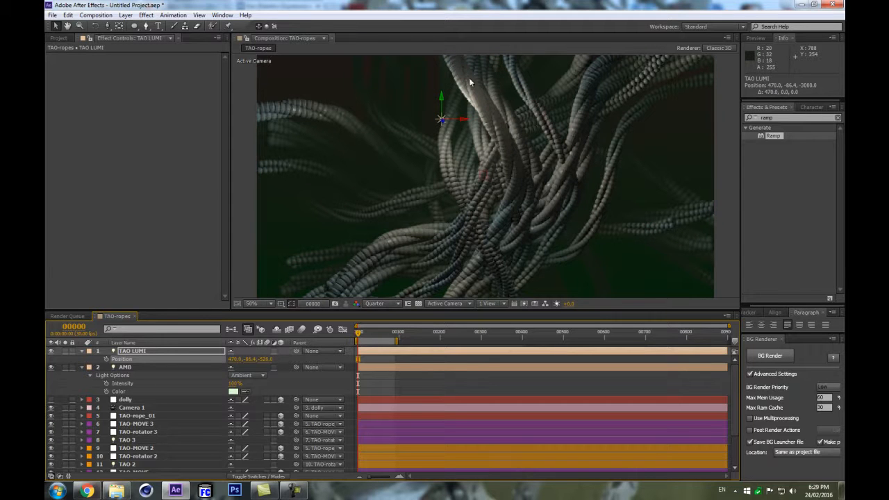
drag(459, 122, 499, 117)
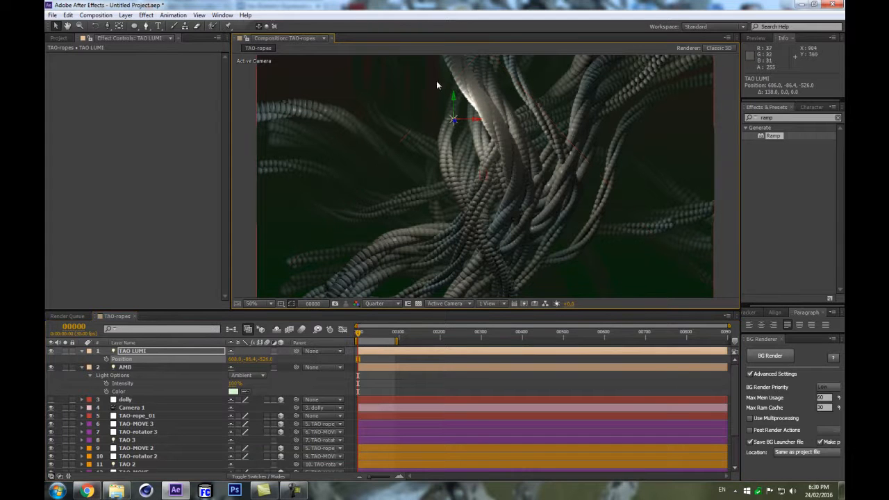
- Hide the layer controls, try the TAO LUMI light's Radius at 241, and undo the Radius change
key(ctrl+shift+h)
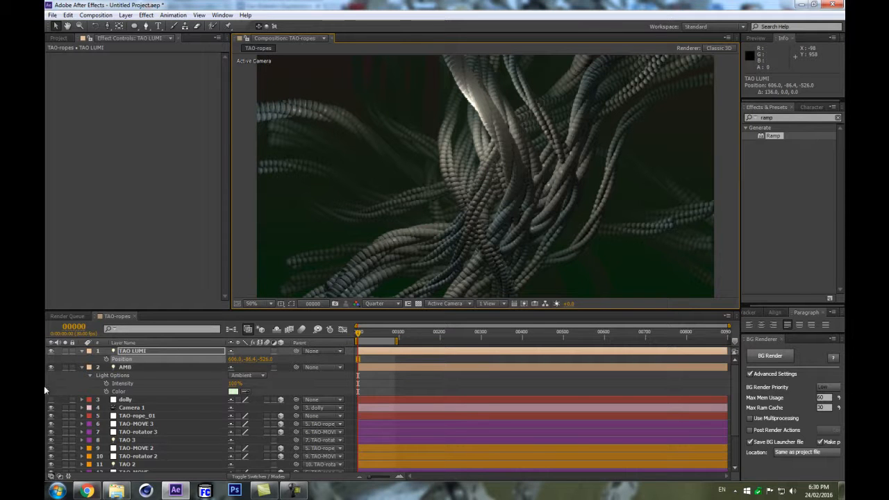
click(135, 351)
key(a)
key(a)
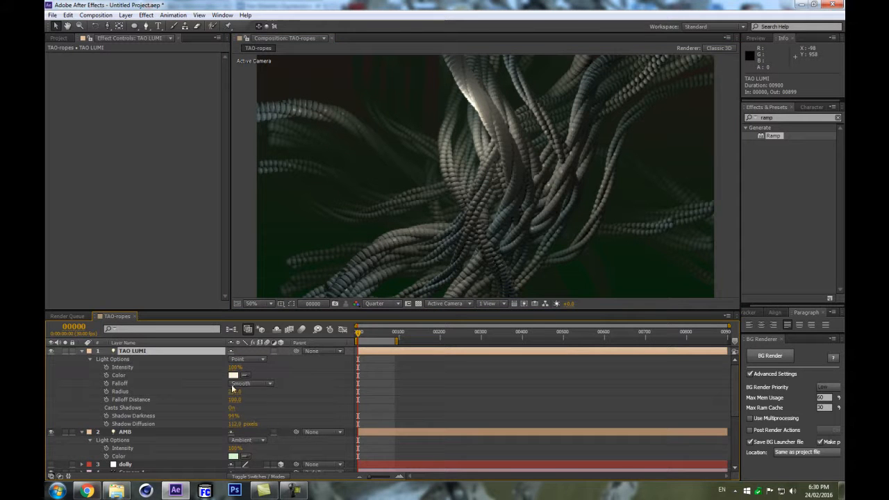
drag(237, 392, 287, 388)
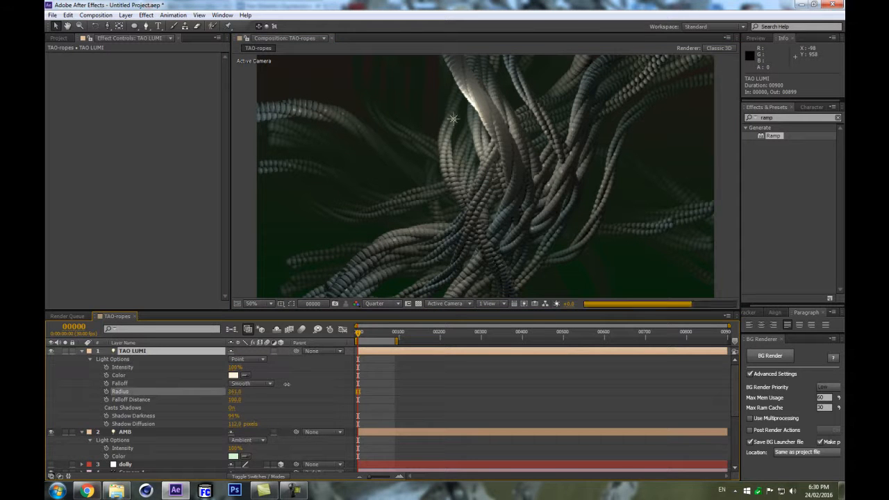
key(ctrl+z)
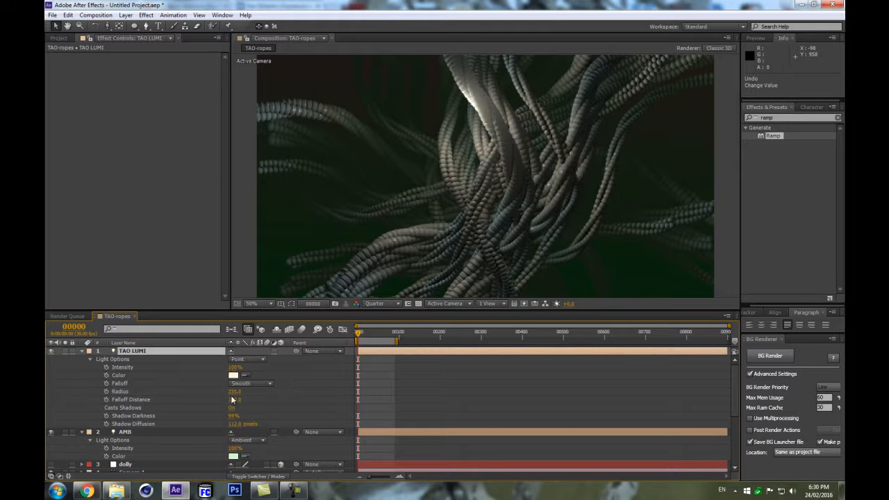
- Set the TAO LUMI light's X position to 456
key(p)
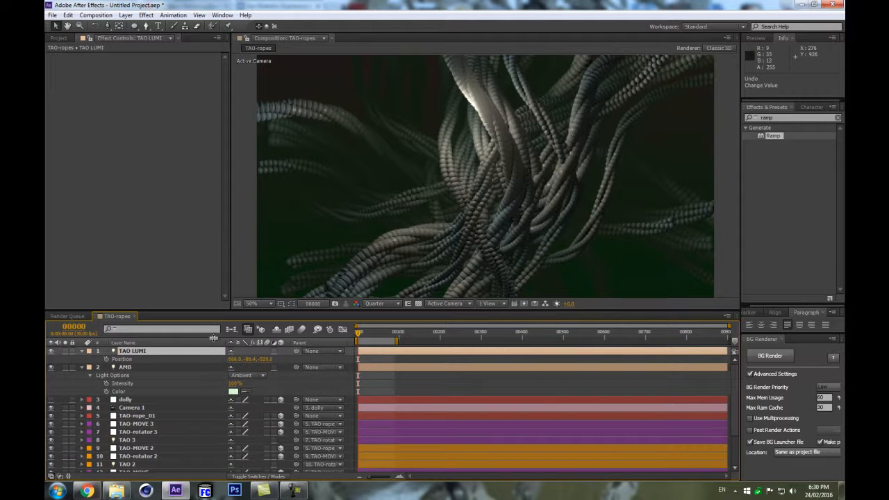
drag(233, 359, 224, 359)
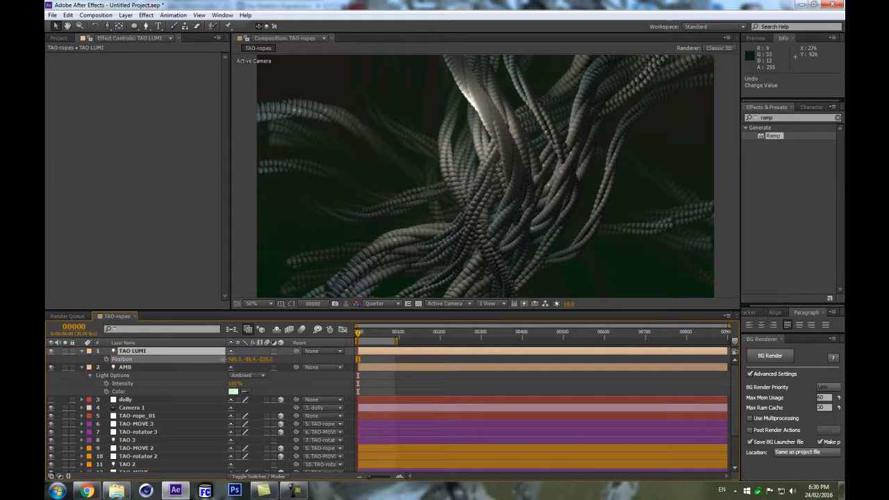
key(Return)
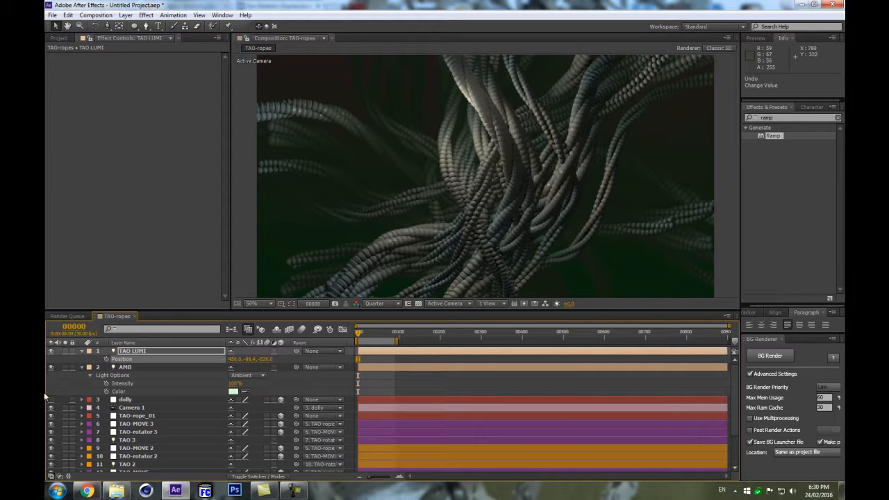
scroll(145, 451, down, 3)
click(130, 469)
click(131, 459)
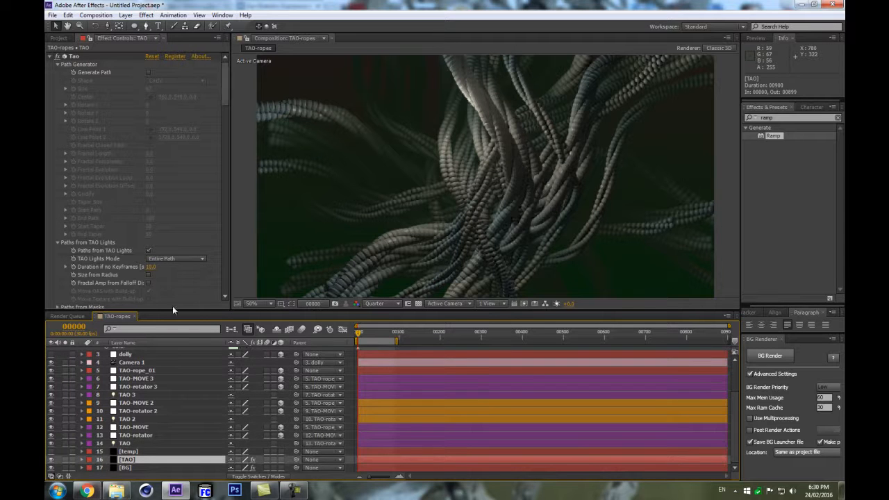
scroll(97, 375, up, 3)
- Duplicate the TAO LUMI light as TAO LUMI 2
click(139, 351)
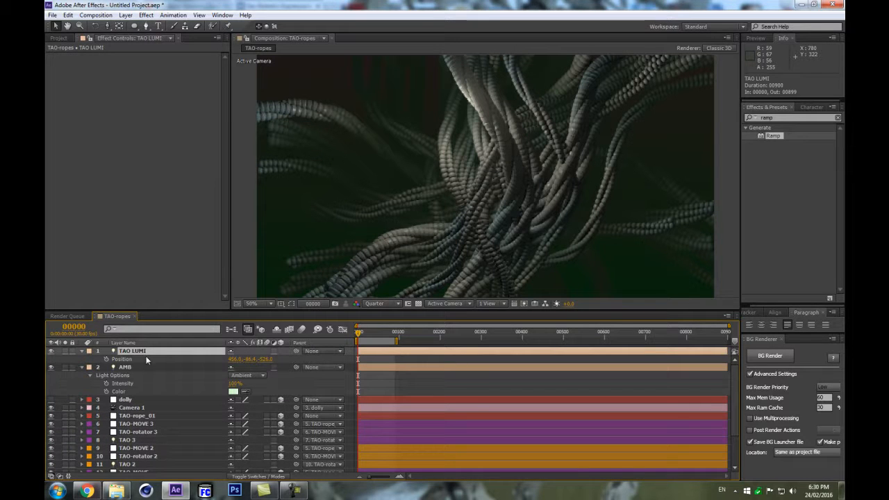
key(ctrl+d)
key(Return)
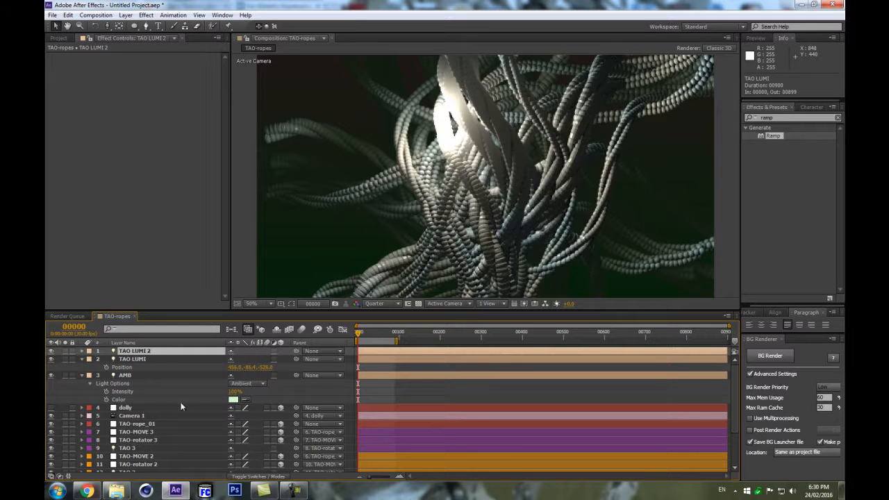
- Set the TAO LUMI 2 light's position to X 2456 and Z 1000
key(p)
click(235, 359)
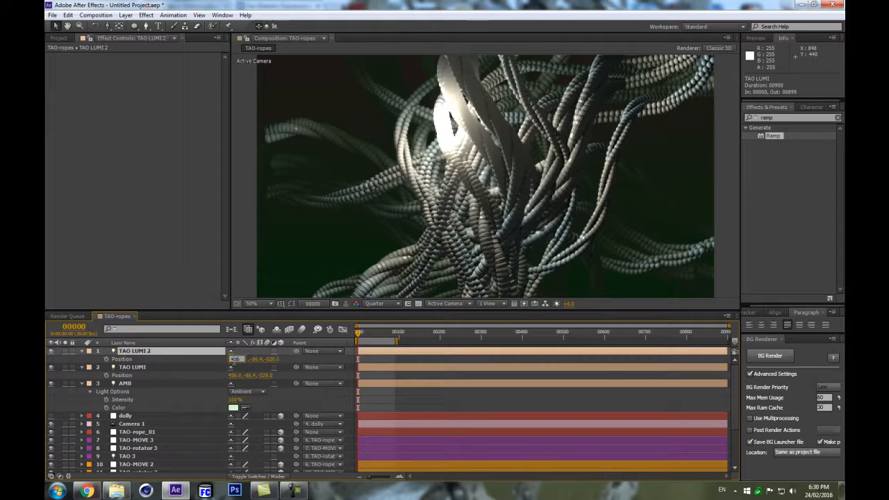
key(Return)
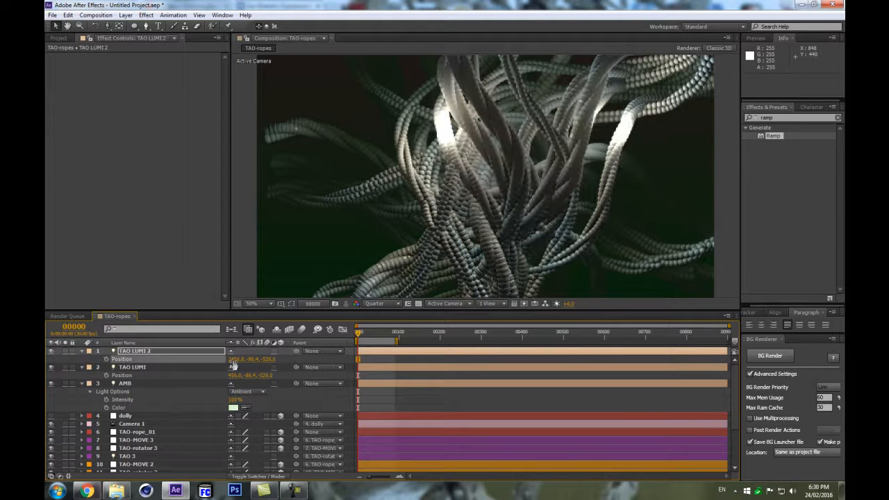
click(267, 359)
key(Return)
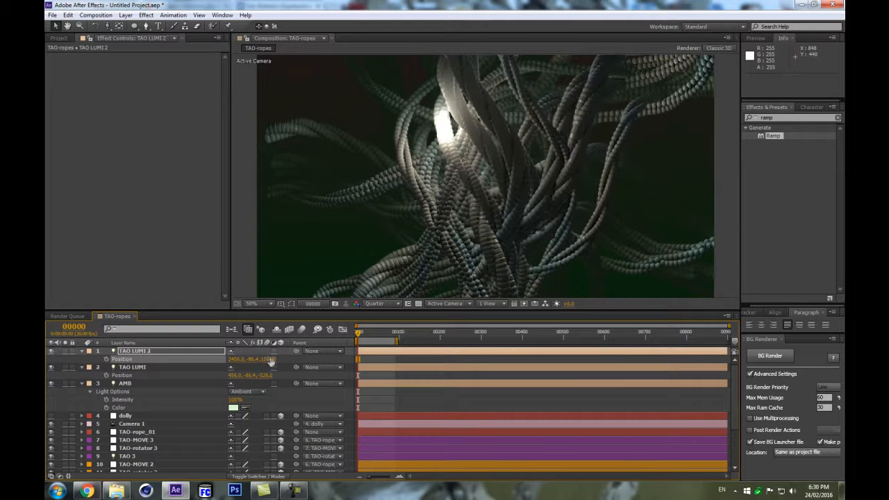
- Show the layer controls and move the TAO LUMI 2 light up and outward to about X 3925 and Y -666
scroll(491, 177, down, 2)
scroll(481, 187, up, 1)
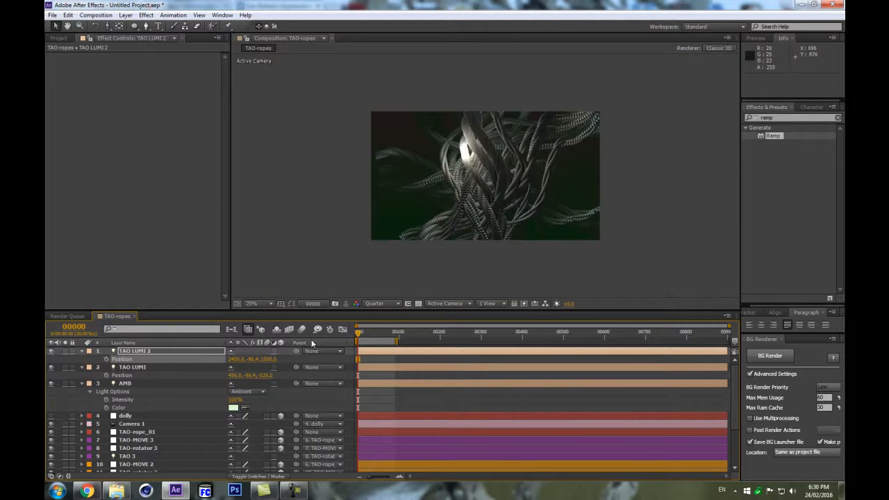
key(ctrl+shift+h)
click(144, 351)
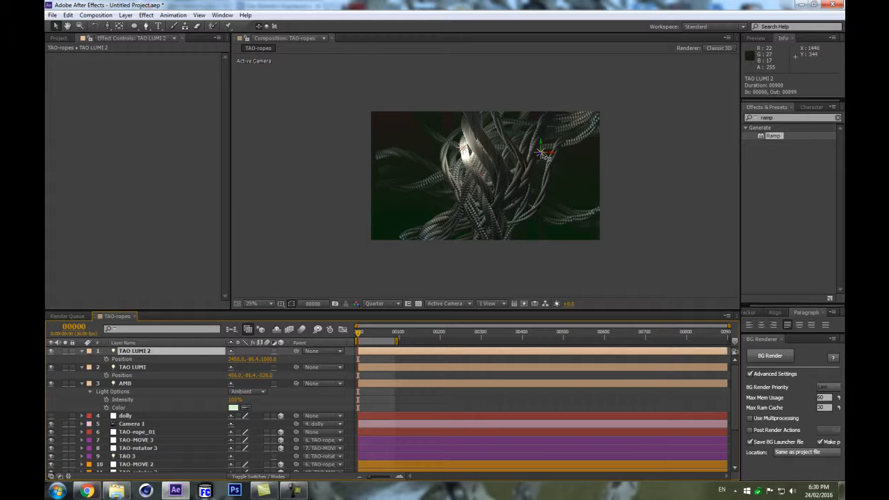
drag(580, 155, 598, 134)
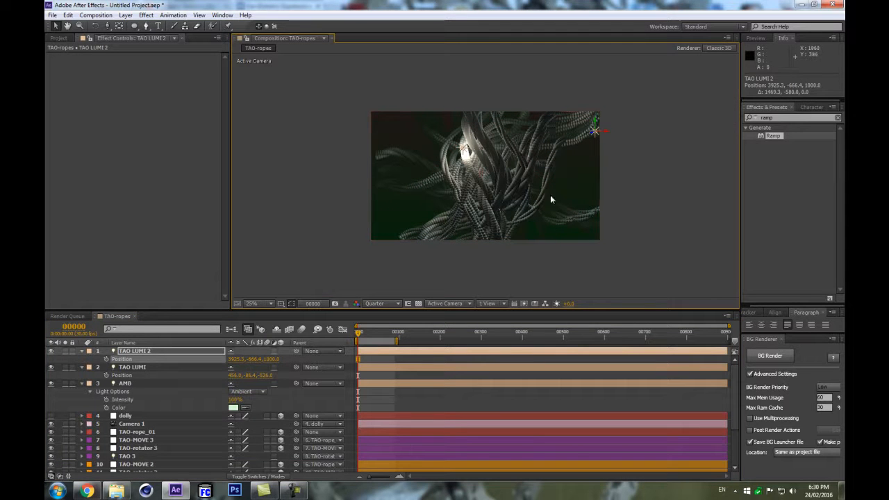
- Set the segment Sides to 4 in the Tao effect of the TAO layer
scroll(155, 448, down, 3)
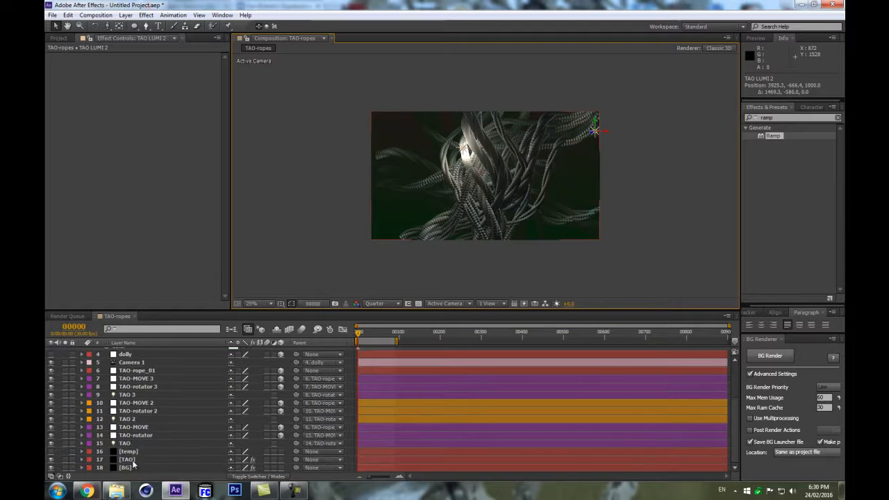
click(128, 460)
key(period)
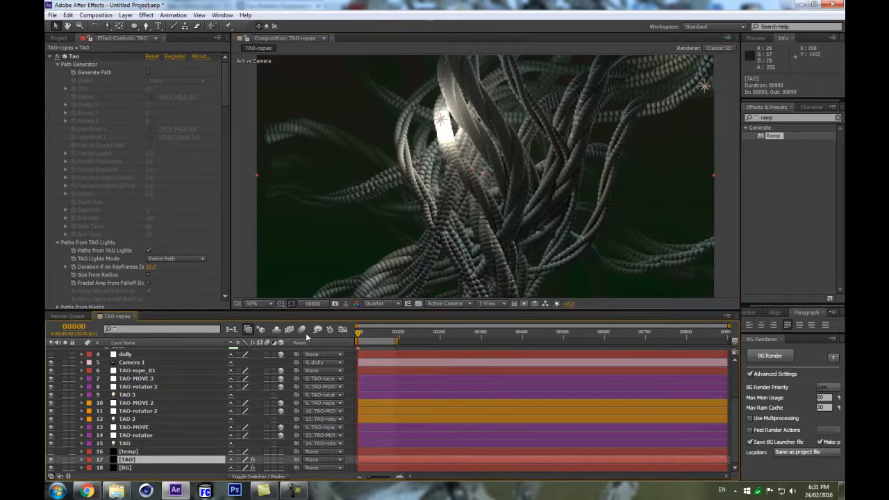
drag(222, 95, 217, 134)
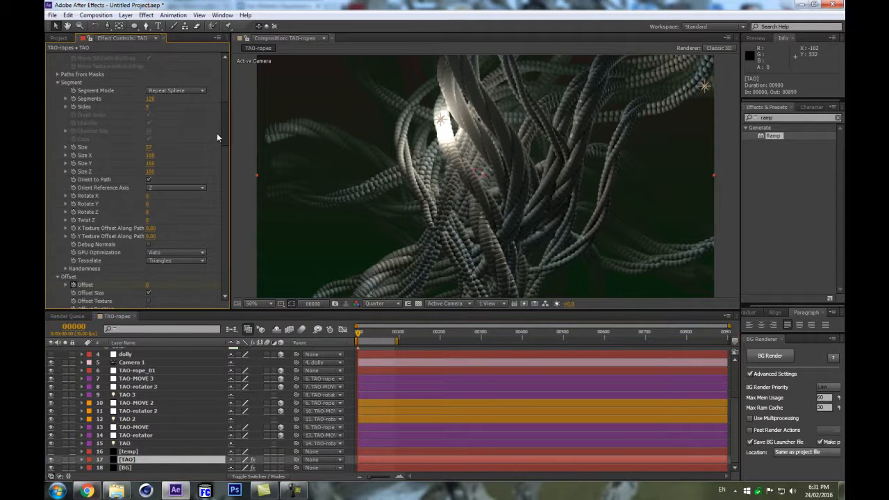
click(148, 107)
text(4)
key(Return)
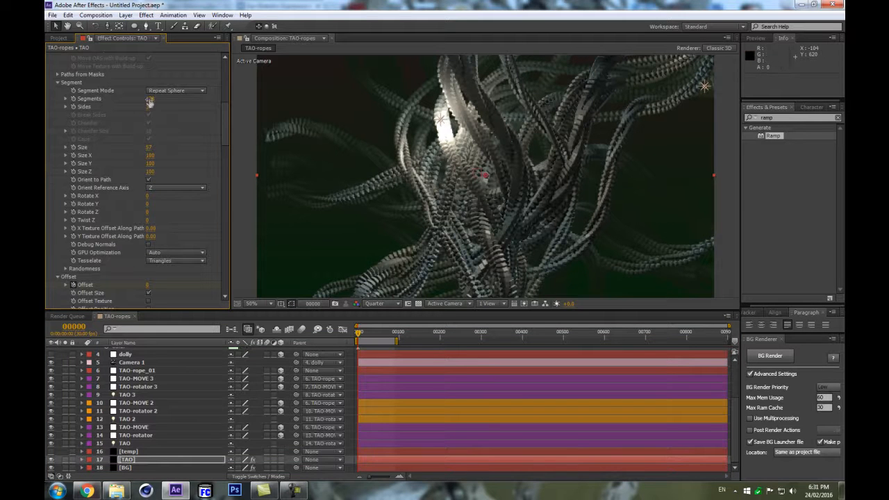
- Lower the Segments count in the Tao effect's Segment settings
click(148, 99)
click(184, 97)
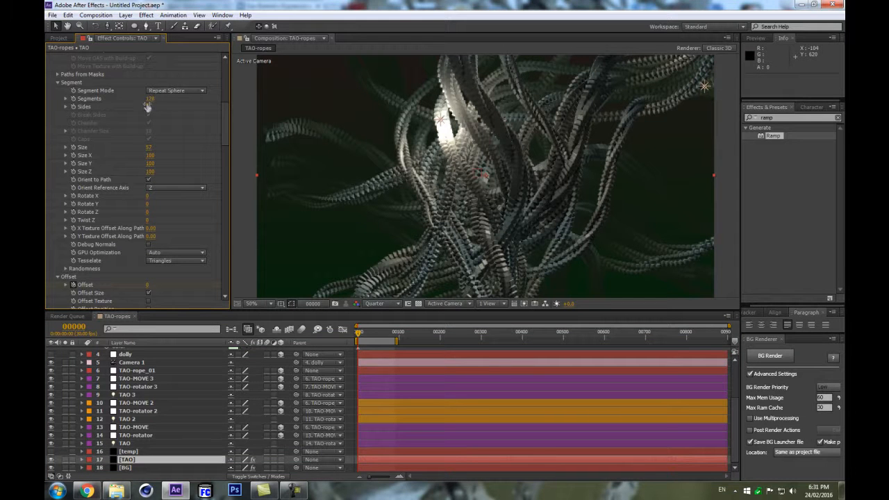
mouse_move(149, 99)
mouse_down()
mouse_move(128, 98)
mouse_move(143, 98)
mouse_up()
- Reposition the TAO LUMI 2 light just outside the frame, at about X 3974, Y -544 and Z -503
drag(704, 87, 574, 146)
drag(637, 114, 709, 96)
drag(564, 145, 426, 194)
drag(591, 145, 594, 114)
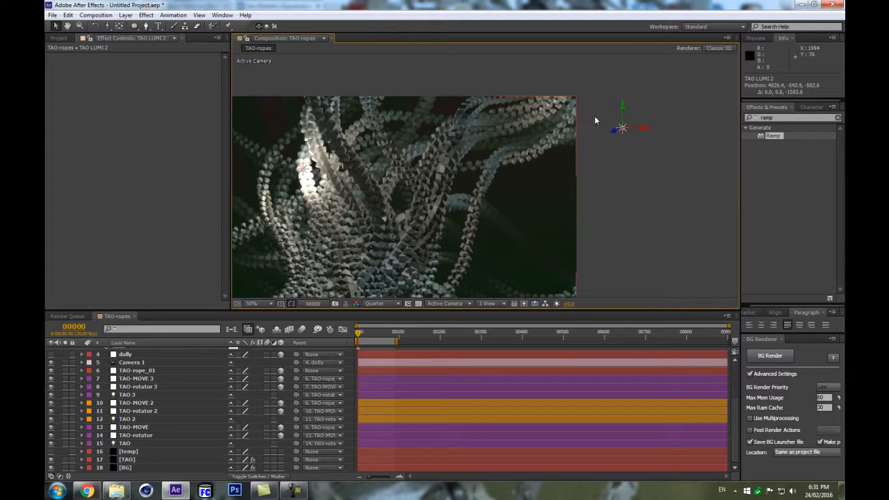
mouse_move(641, 130)
mouse_down()
mouse_move(617, 130)
mouse_move(633, 122)
mouse_up()
scroll(481, 237, down, 1)
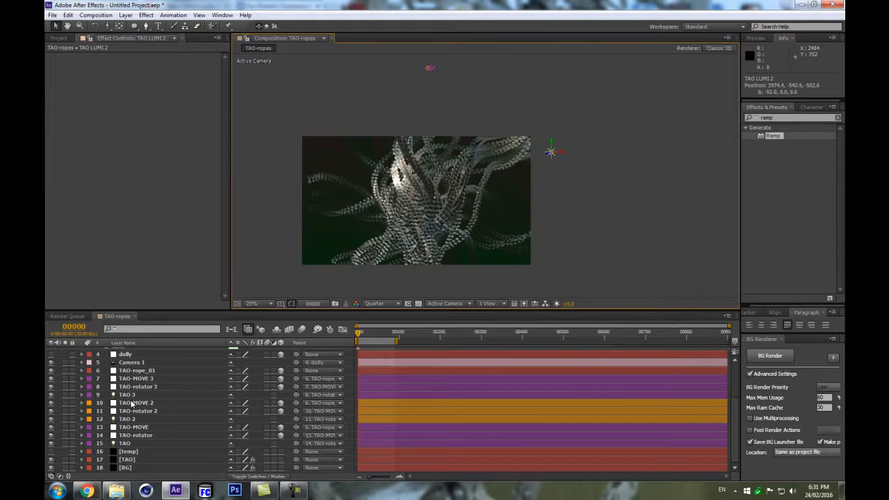
- Reveal the original TAO LUMI light's options and change its color to a warm light orange
scroll(141, 403, up, 3)
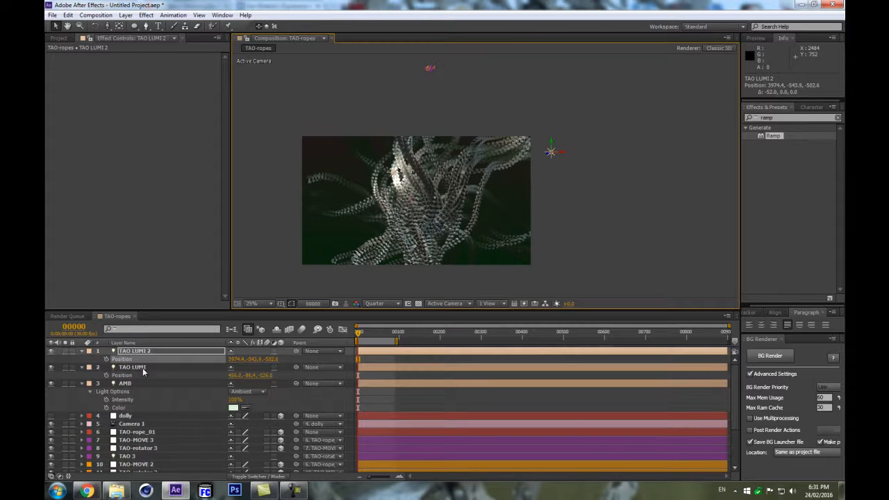
click(143, 367)
key(a)
key(a)
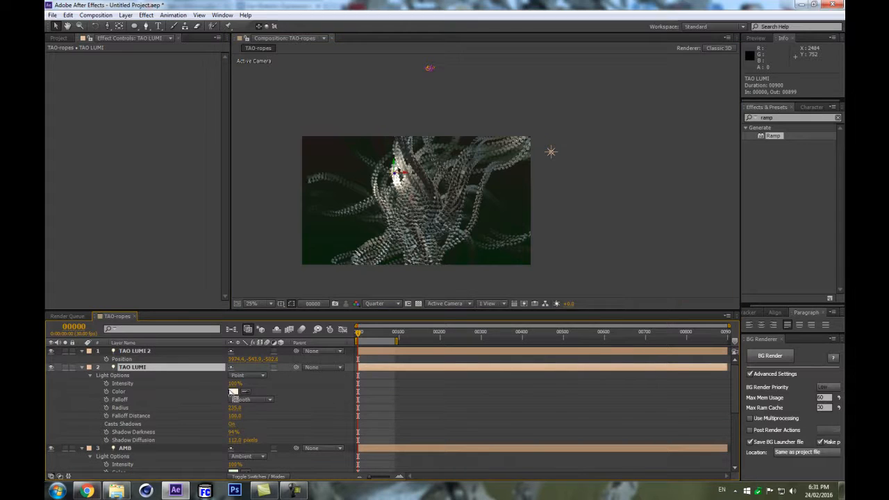
click(233, 393)
click(636, 306)
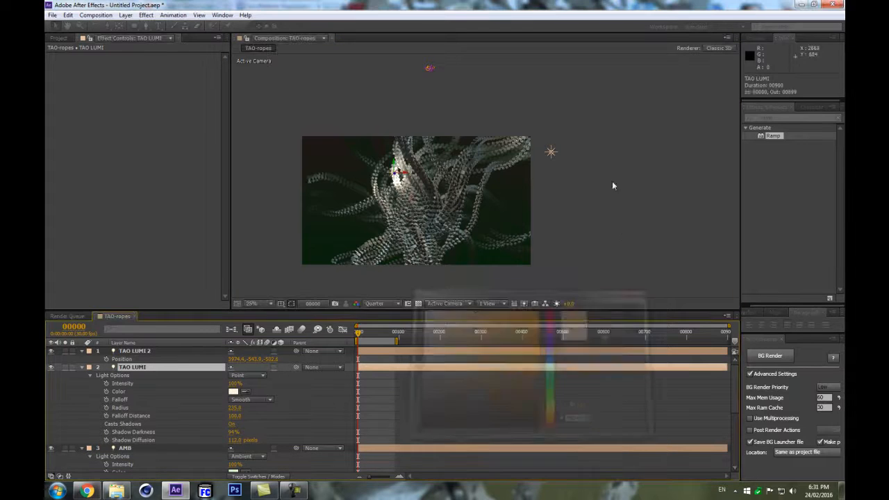
- Move the TAO LUMI light along its X axis, away from the central ropes, to about X 130
key(period)
drag(316, 167, 251, 179)
drag(379, 193, 532, 146)
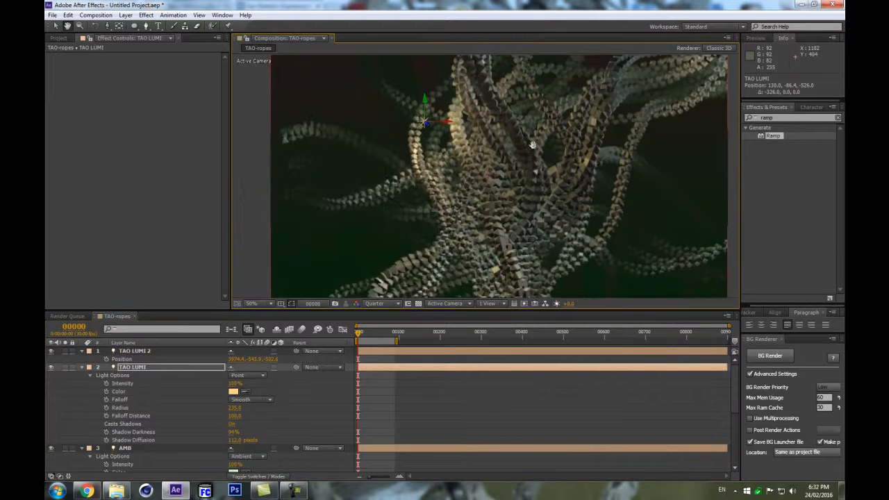
- Collapse the expanded properties of all layers and clear the layer selection
key(ctrl+a)
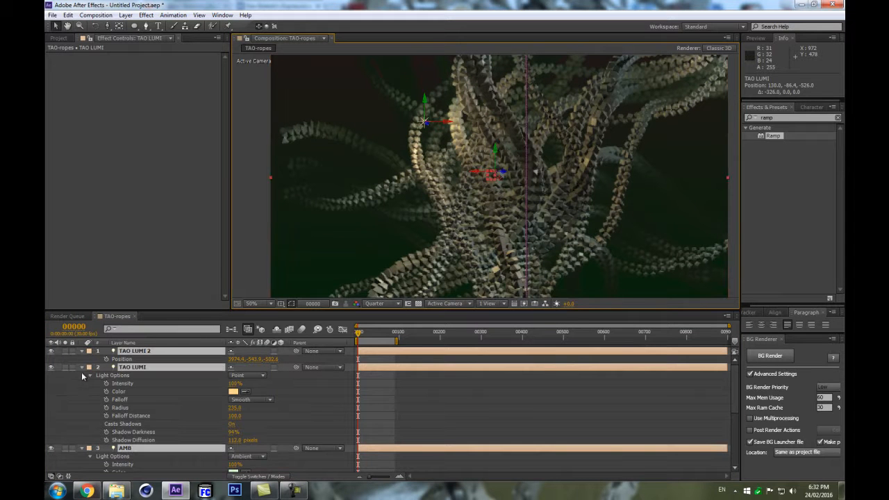
click(82, 367)
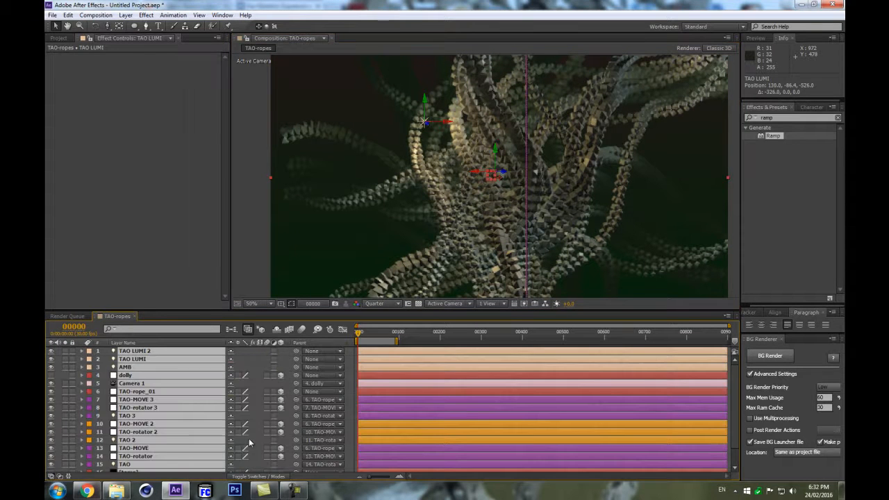
key(F2)
scroll(521, 202, down, 2)
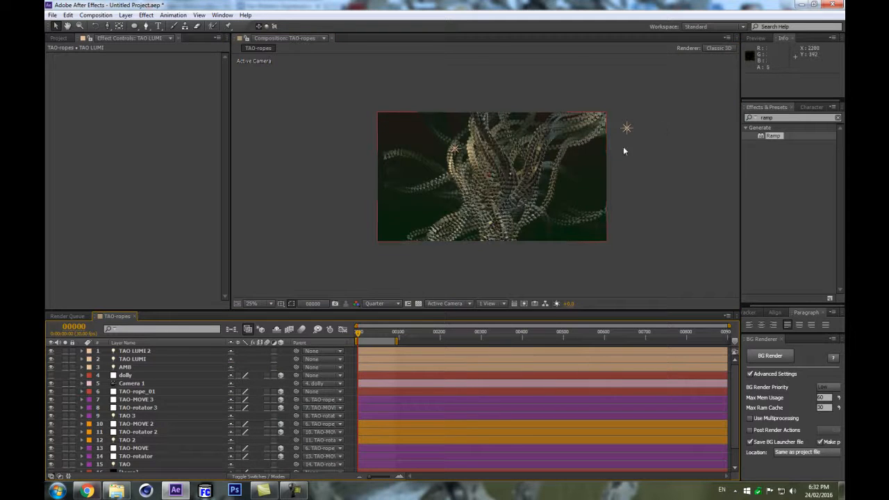
scroll(630, 141, up, 2)
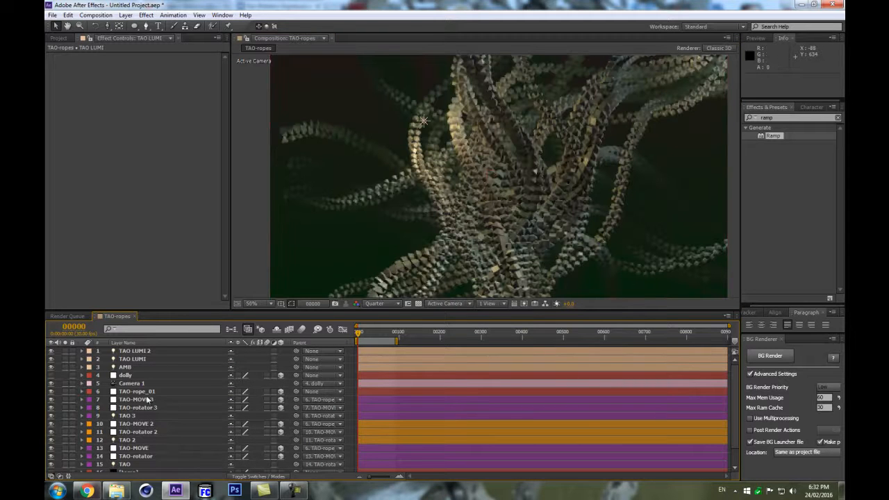
- Collapse the Tao effect's Offset, Repeat Paths and Fractal Displacement groups and raise the material's Ambient to about 83
scroll(144, 473, down, 1)
click(135, 460)
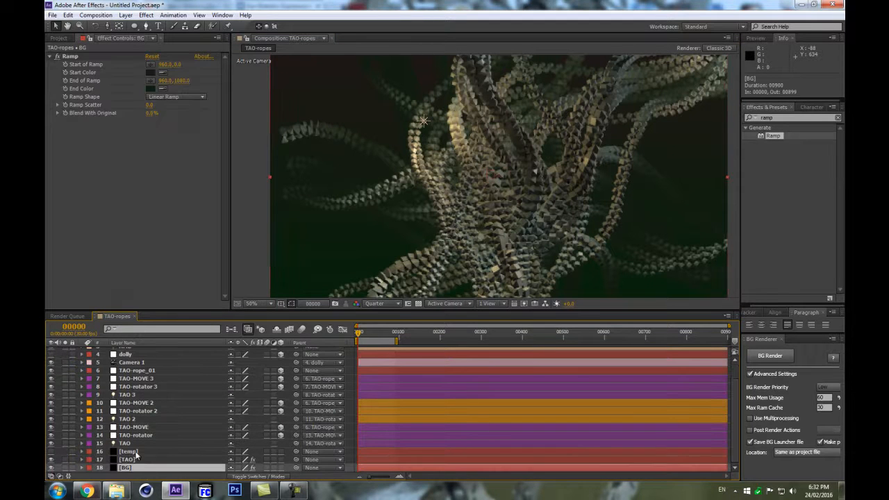
scroll(121, 193, down, 10)
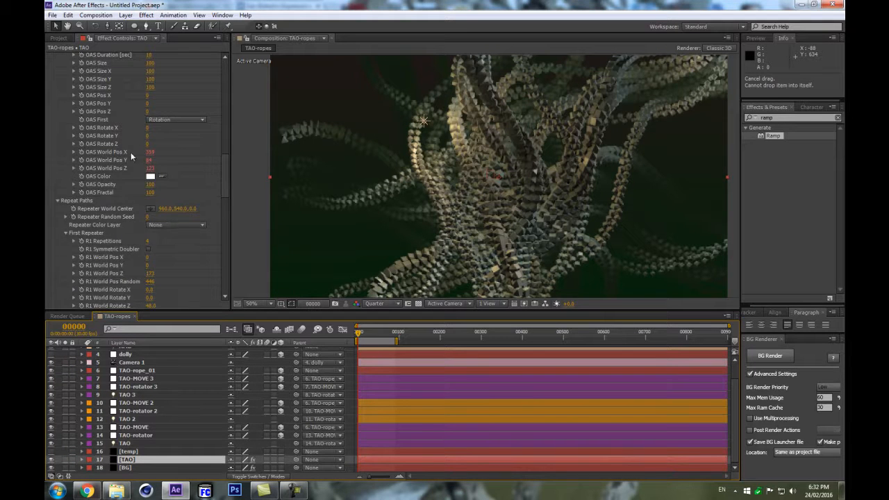
scroll(104, 156, up, 5)
click(57, 190)
click(58, 188)
click(58, 197)
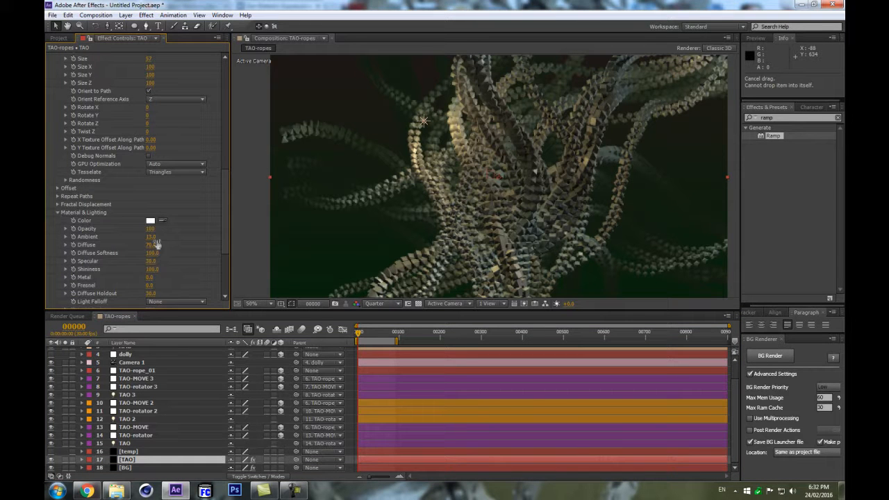
drag(153, 241, 178, 232)
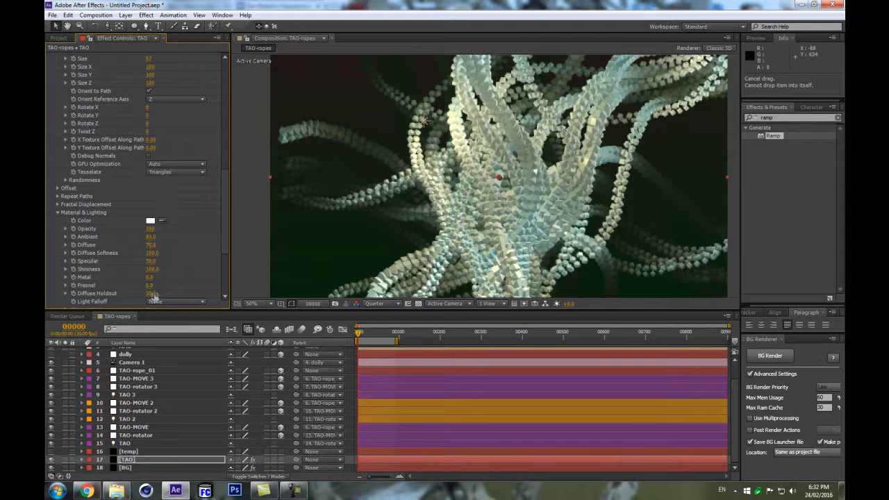
- Set the Tao material's Light Falloff to Smooth, with Light Radius about 3030, Light Distance about 820 and Ambient about 60
scroll(167, 285, down, 3)
click(175, 237)
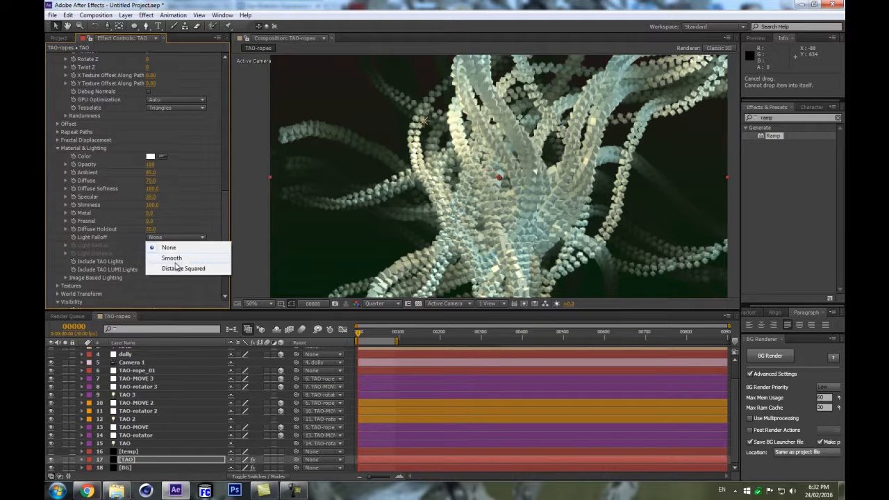
click(185, 260)
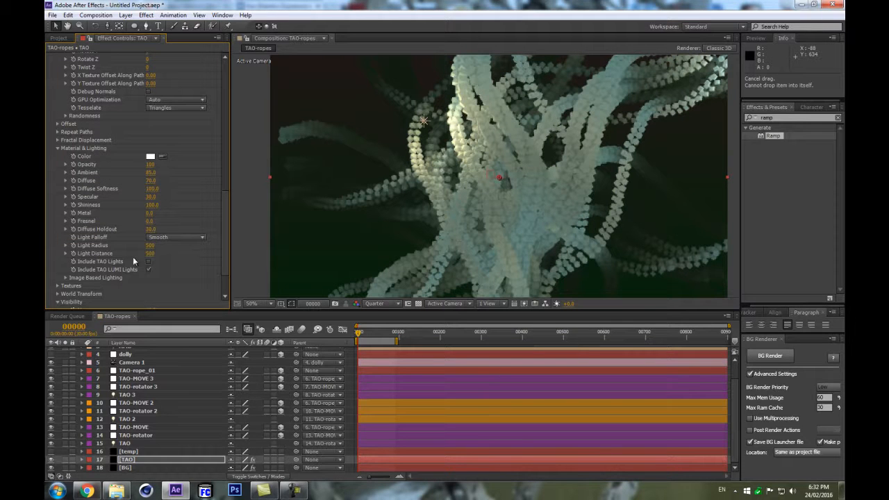
drag(150, 246, 141, 176)
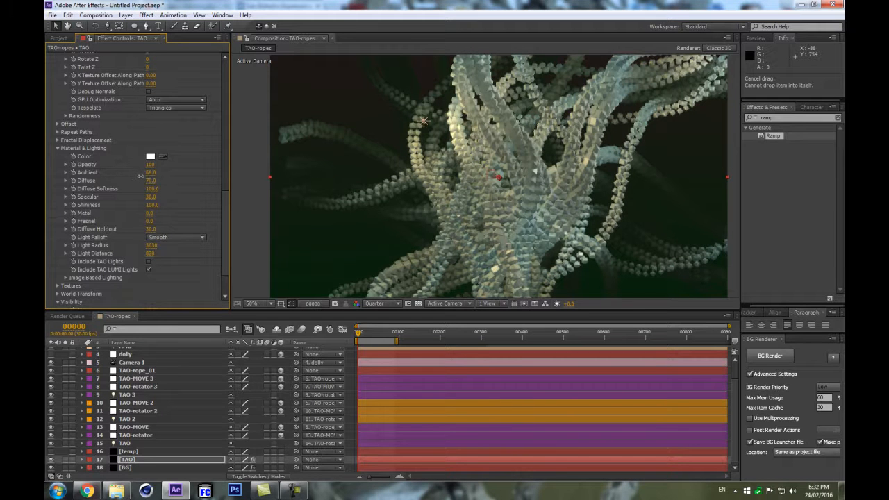
- Enlarge the composition viewer, reposition the composition inside it, and reveal the TAO LUMI 2 light's options
drag(741, 200, 828, 199)
drag(363, 205, 307, 190)
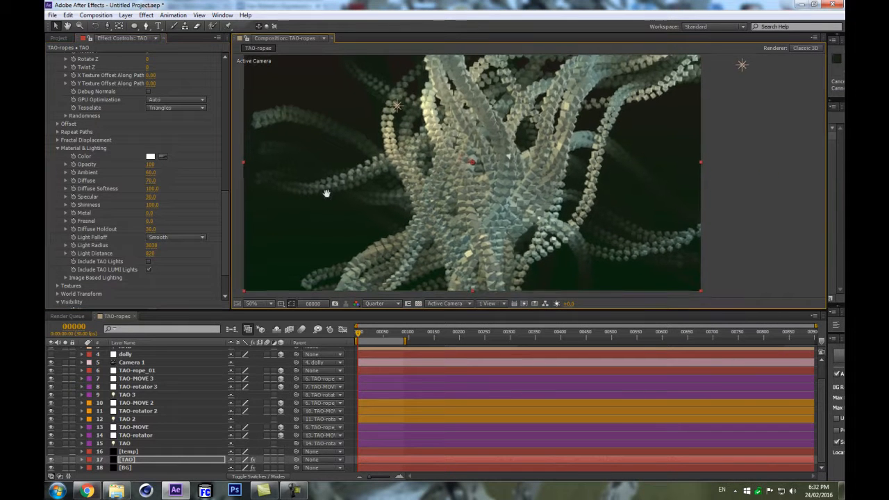
scroll(142, 403, up, 1)
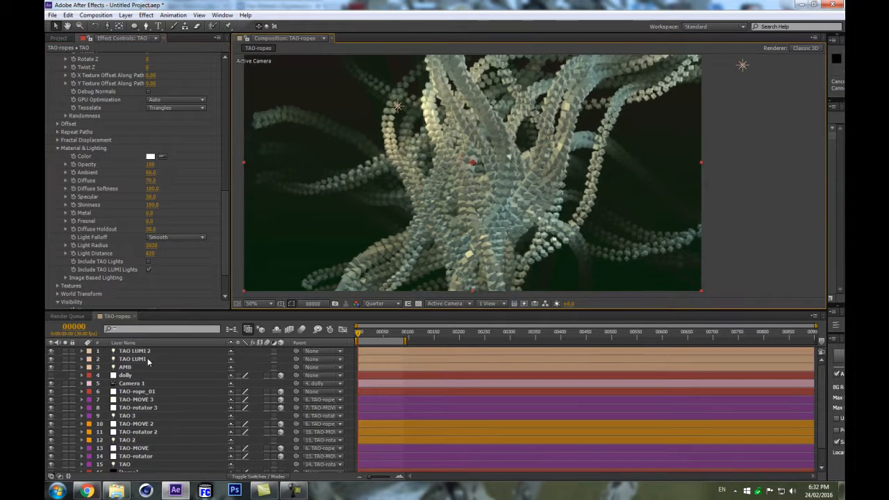
click(149, 352)
key(a)
key(a)
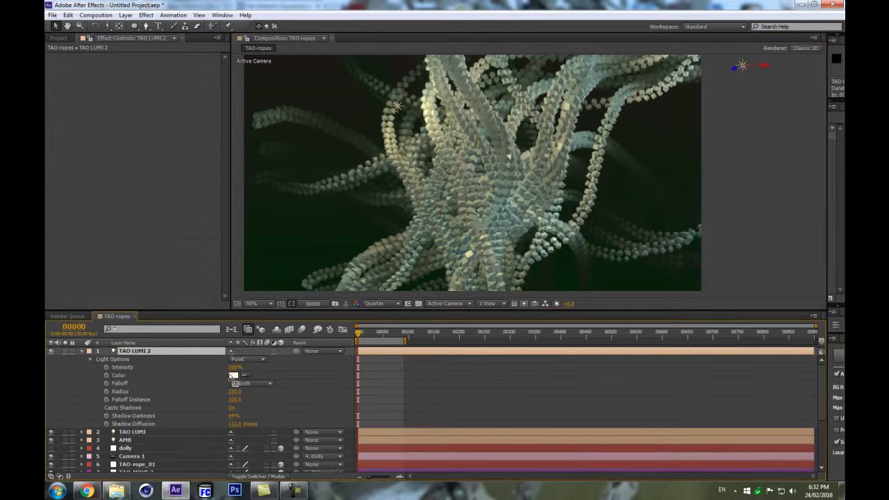
- Try a light pink color on the TAO LUMI 2 light
click(233, 376)
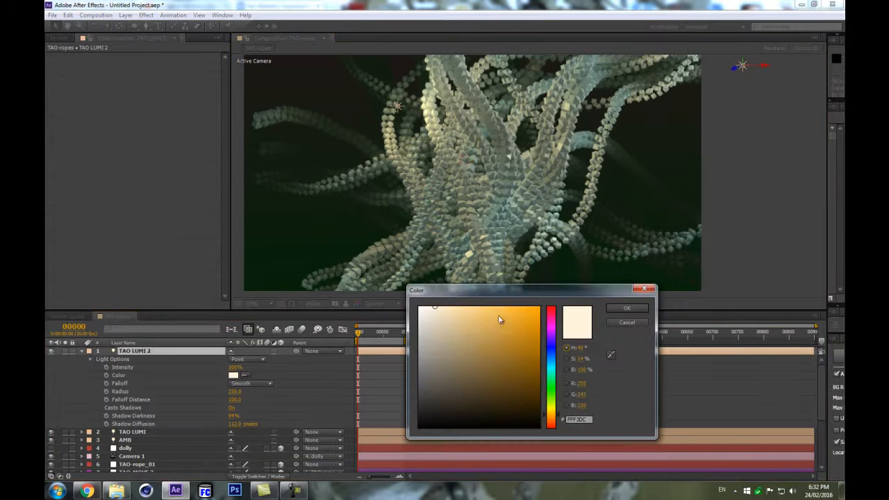
click(552, 336)
click(463, 324)
click(626, 308)
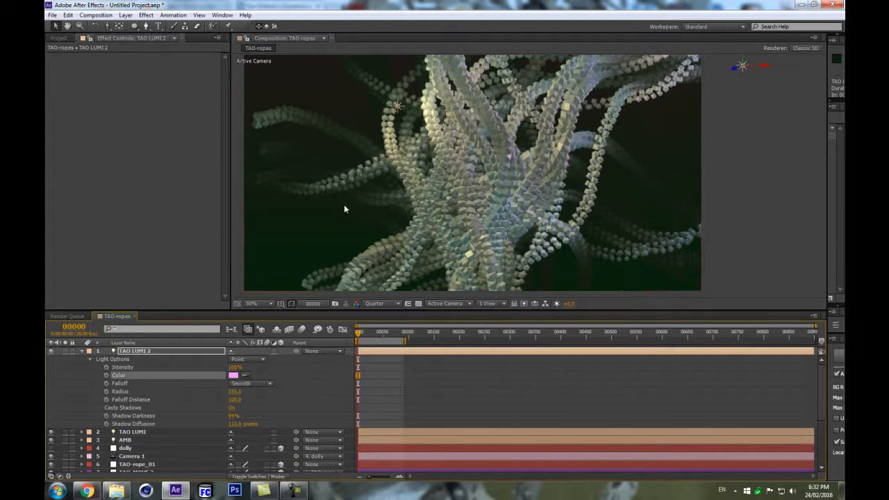
- Try a bright lime green (BFFF59) as the TAO LUMI 2 light's color
click(233, 376)
click(554, 399)
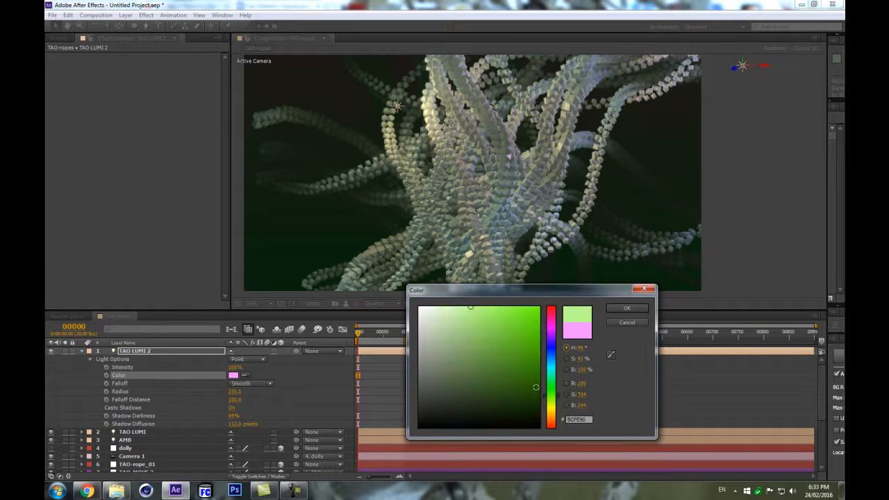
click(550, 399)
click(497, 308)
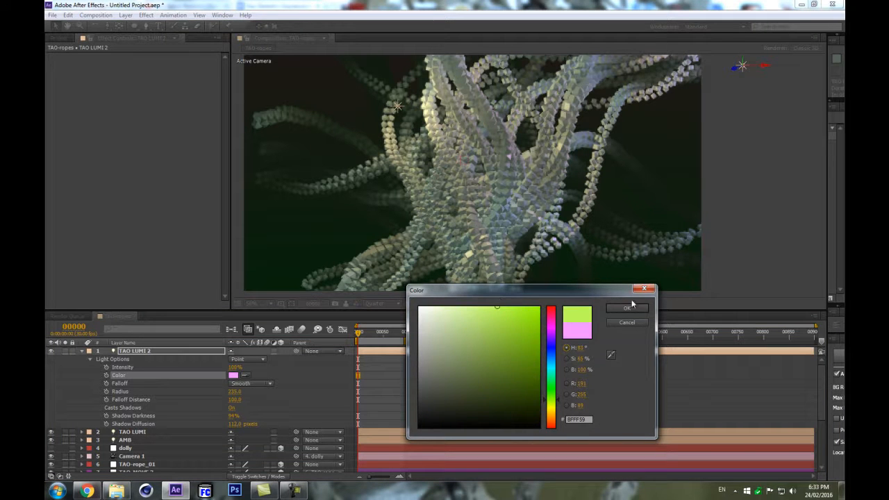
click(626, 308)
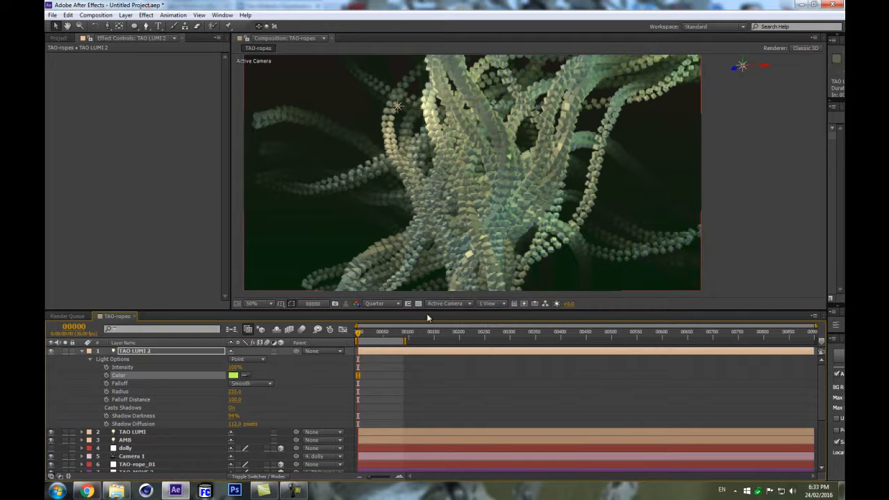
- Change the TAO LUMI 2 light's color to mint green (59FF97) and clear the selection
click(233, 376)
click(550, 383)
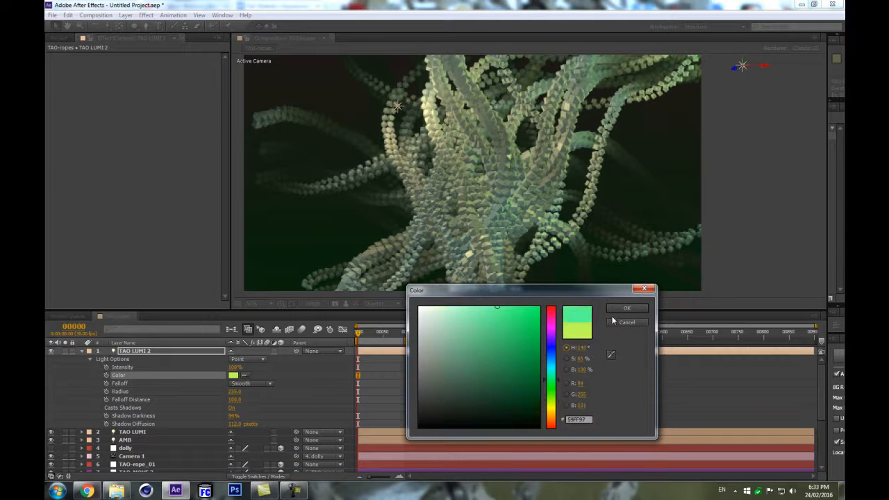
click(626, 308)
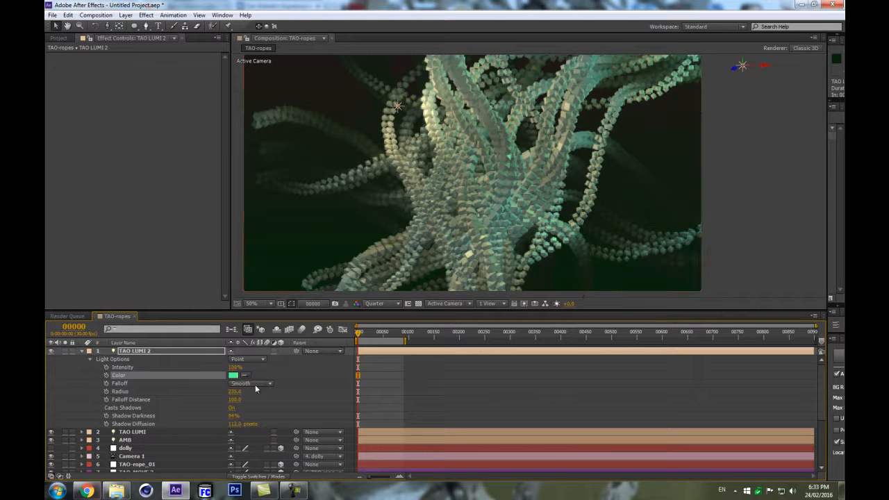
key(F2)
- Try violet (7C59FF) as the TAO LUMI 2 light's color and undo the change
click(233, 376)
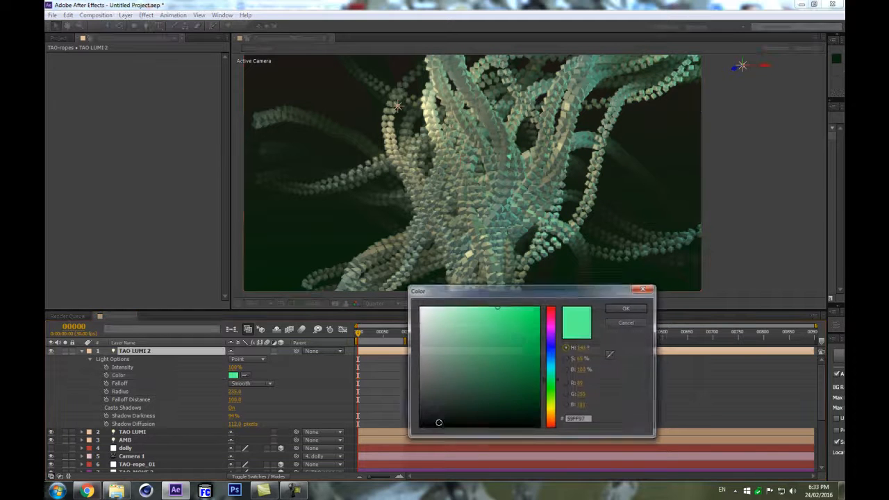
click(551, 349)
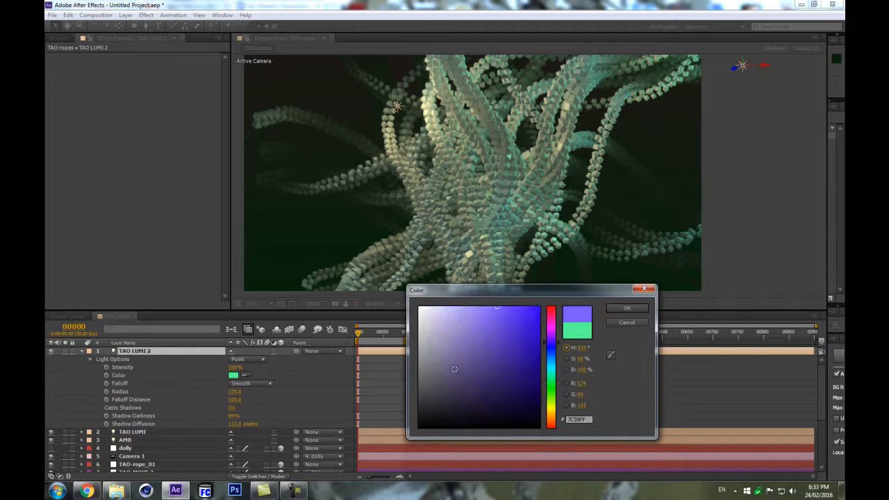
click(615, 308)
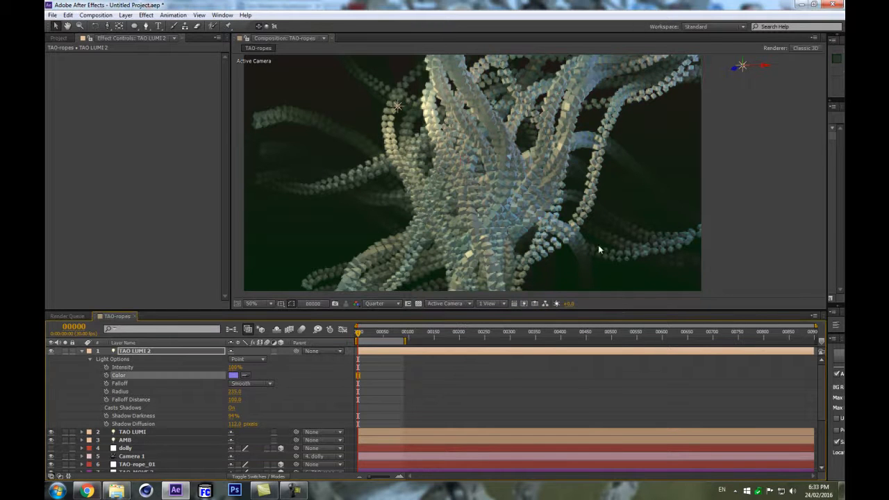
key(ctrl+z)
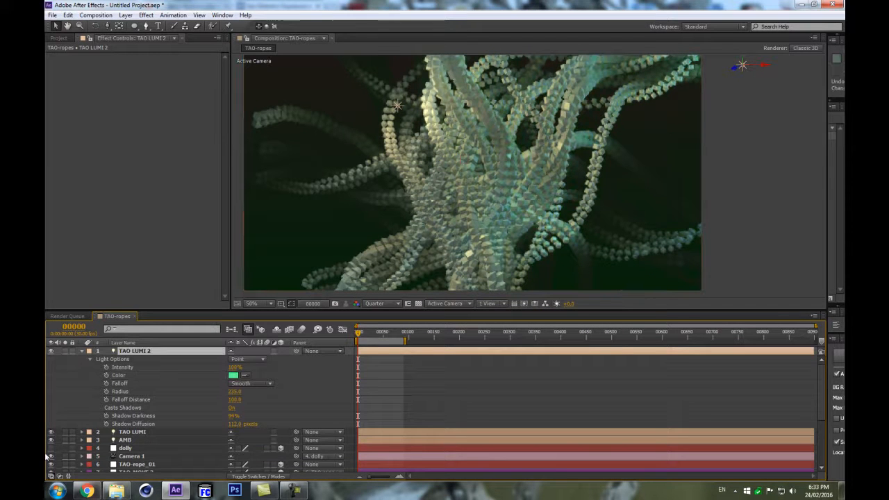
- Collapse the expanded properties of every layer in the timeline and deselect all layers
key(ctrl+a)
key(ctrl+shift+a)
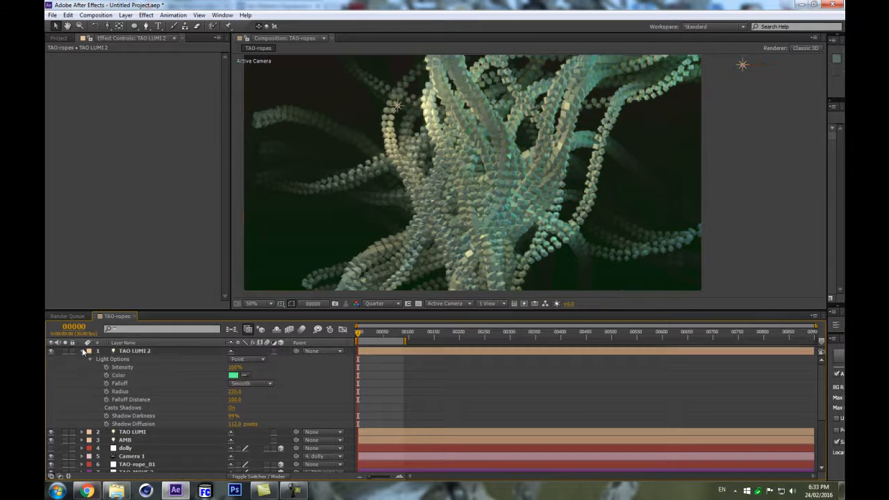
key(a)
scroll(155, 461, down, 3)
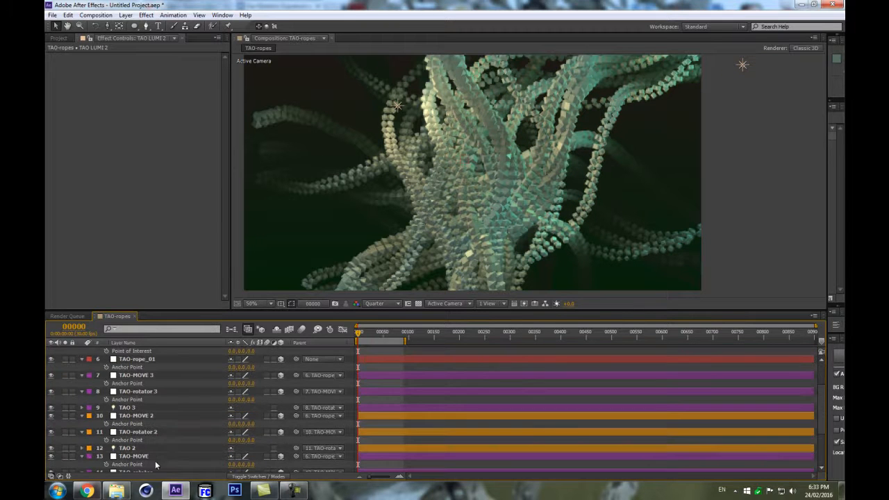
scroll(155, 461, down, 3)
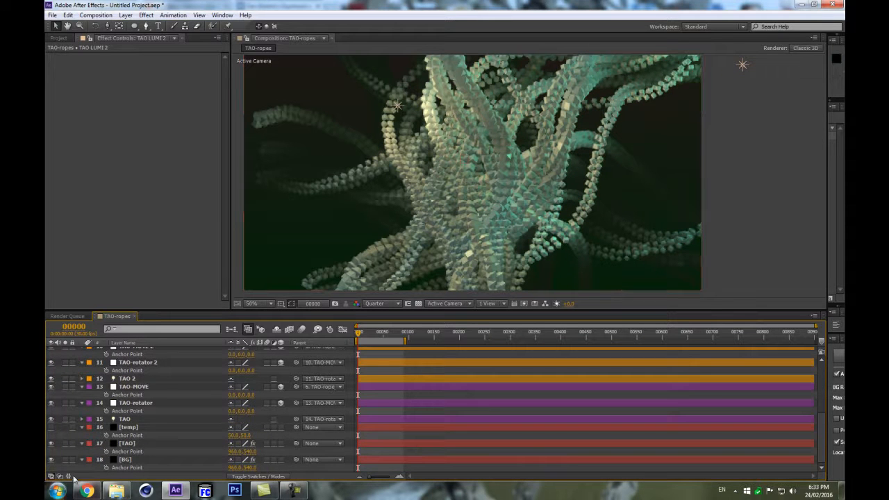
key(ctrl+a)
key(a)
key(ctrl+shift+a)
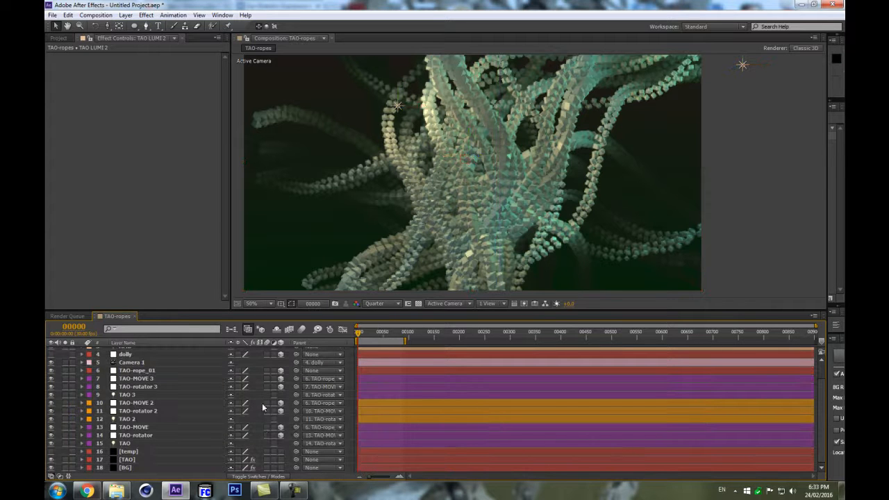
- Run a RAM preview of the rope loop, dismissing the playback error, and stop the playback
key(KP_0)
key(Return)
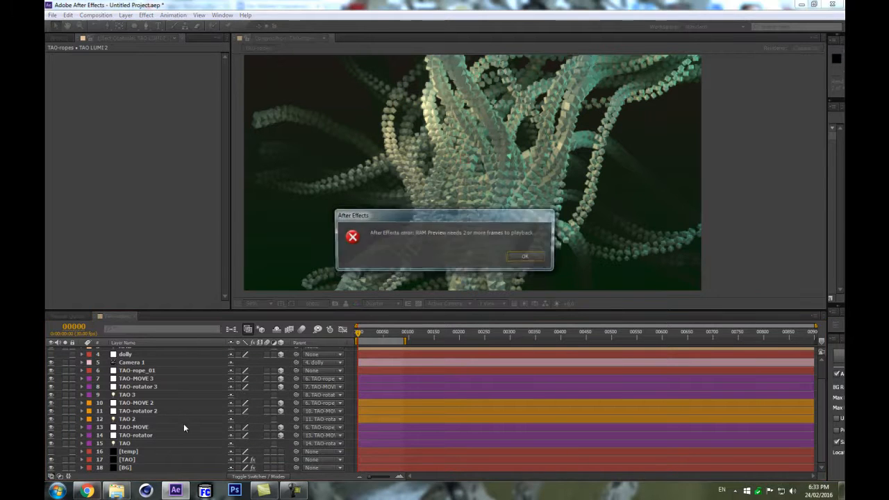
key(Return)
click(166, 420)
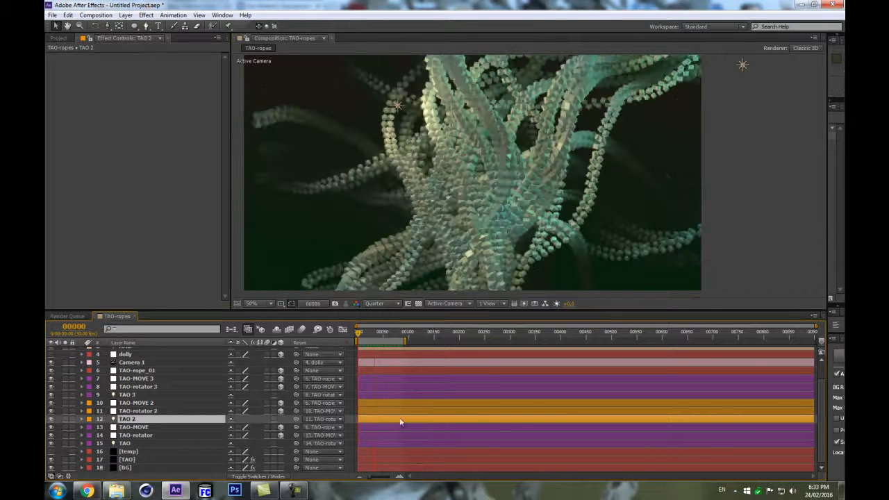
- Select the [TAO] layer and reveal its Offset keyframes and the OAS World Pos X expression
click(150, 468)
click(150, 451)
click(151, 460)
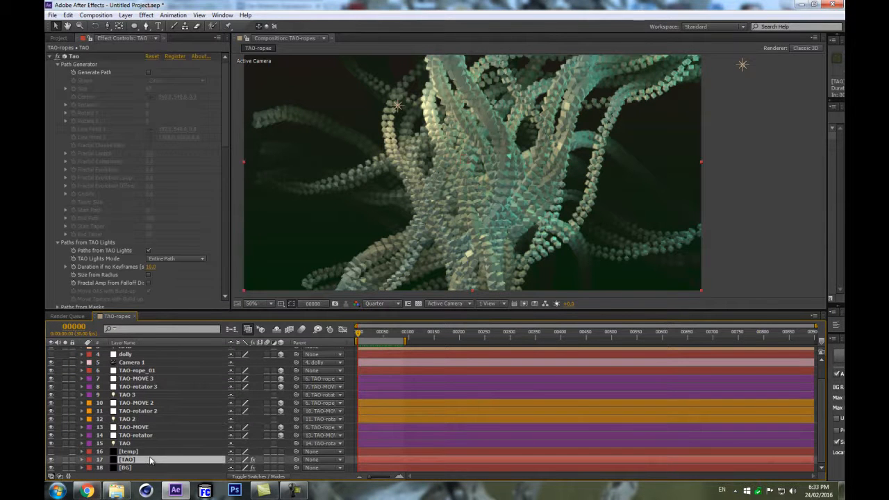
key(e)
key(e)
- Try moving the [TAO] layer's second Offset keyframe further along the timeline and undo the move
drag(401, 337, 485, 336)
drag(403, 420, 450, 415)
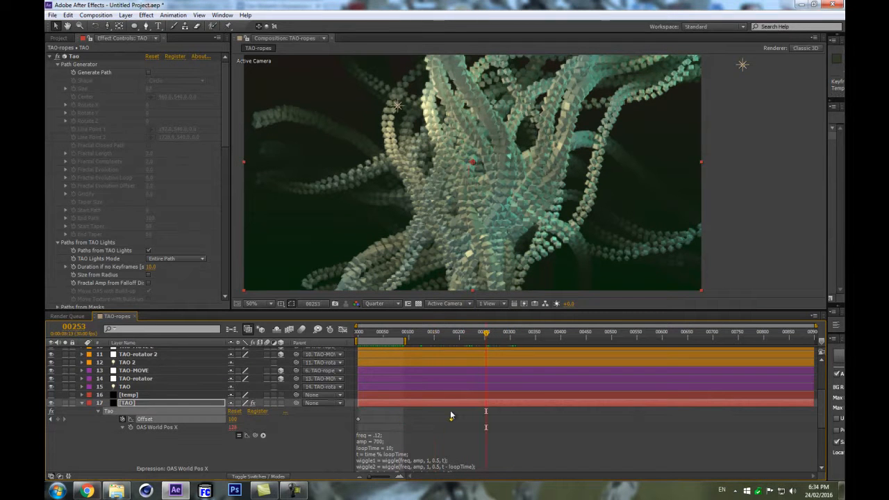
key(ctrl+z)
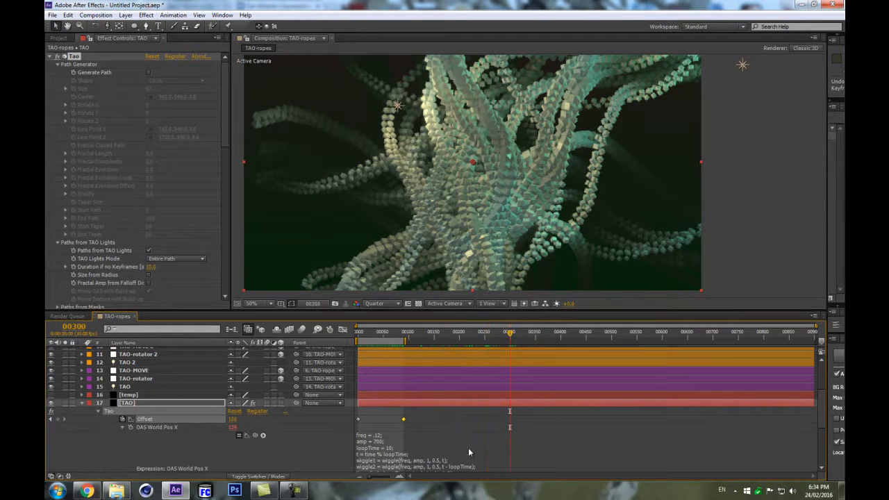
- Check the animation between frames 90 and 300, and select both Offset keyframes of the [TAO] layer
mouse_move(400, 337)
mouse_down()
mouse_move(358, 340)
mouse_move(407, 346)
mouse_up()
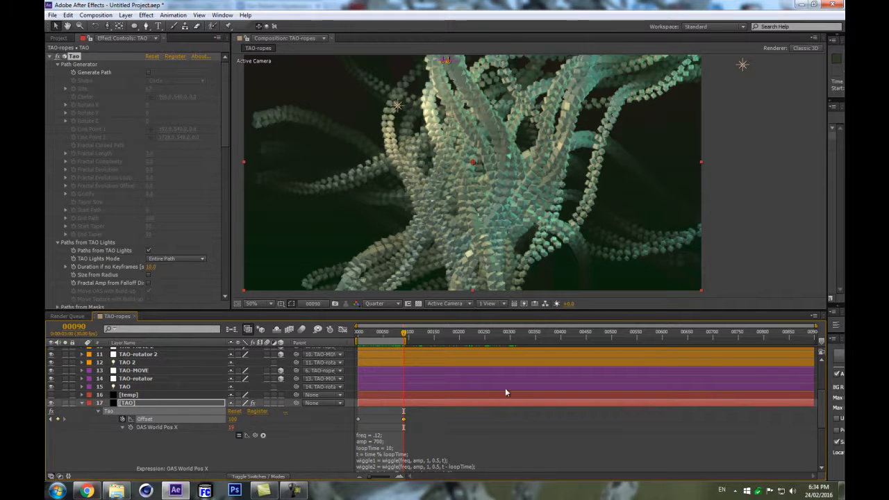
drag(432, 414, 340, 430)
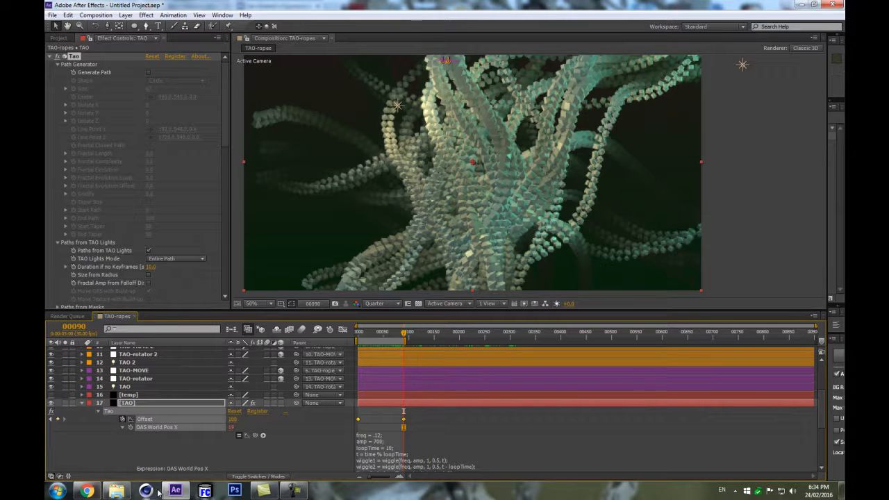
click(488, 431)
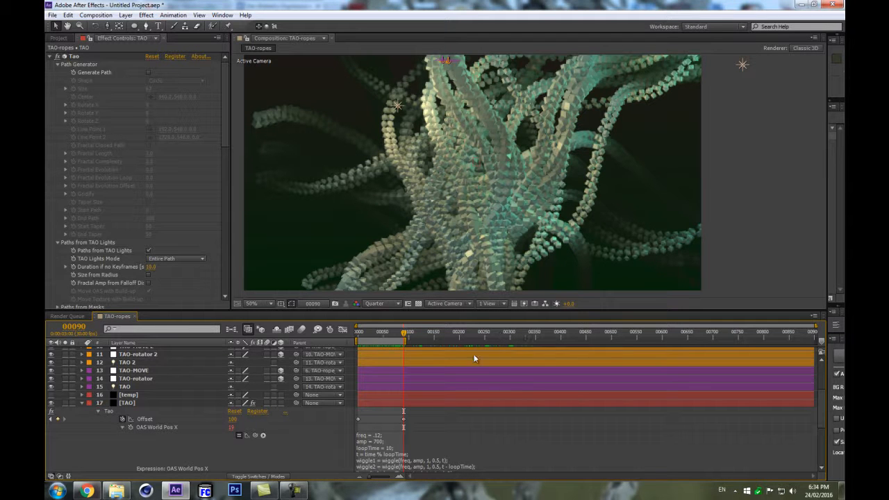
drag(406, 337, 511, 337)
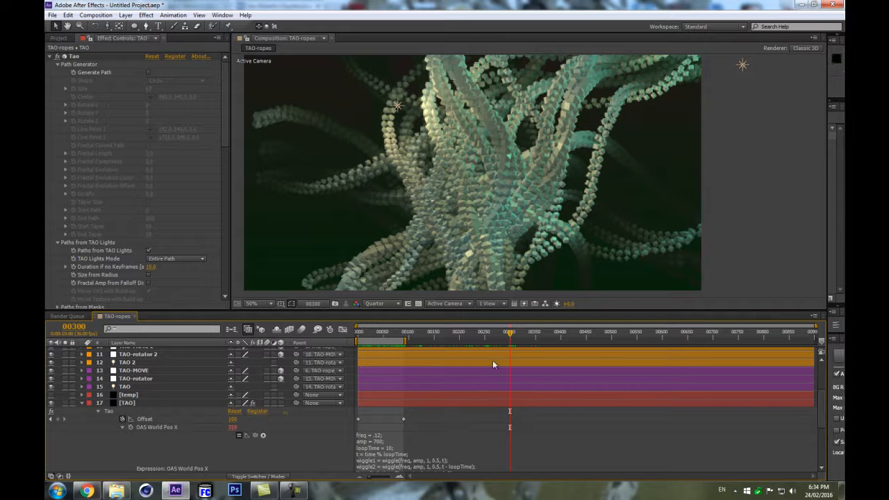
drag(501, 338, 408, 350)
drag(417, 415, 299, 436)
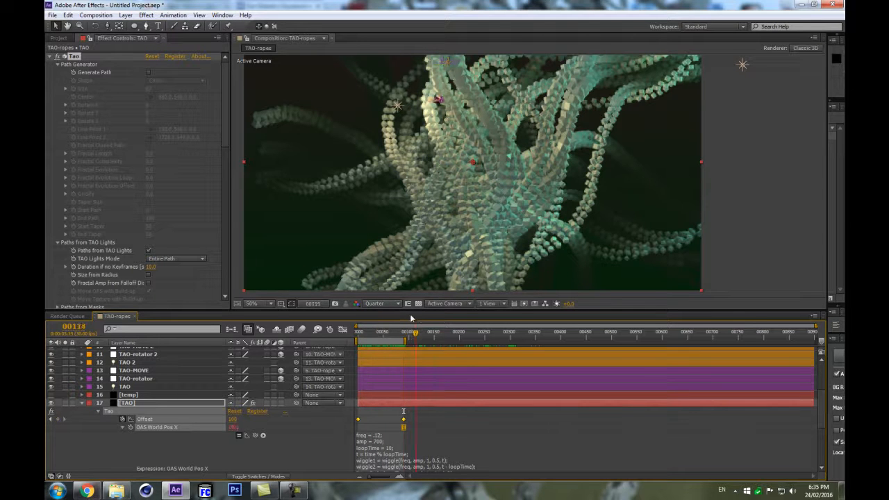
- Expand the Tao effect's Offset group to show its Offset Animation Sequence settings
scroll(219, 126, down, 10)
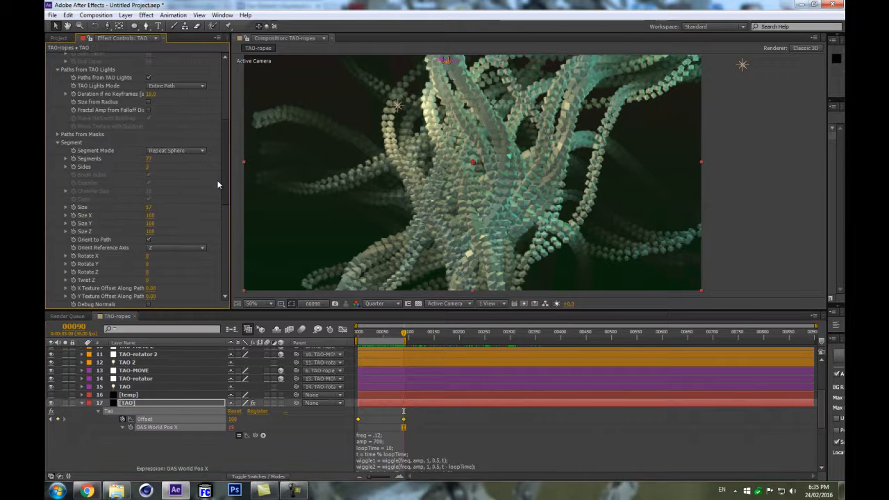
scroll(215, 219, up, 4)
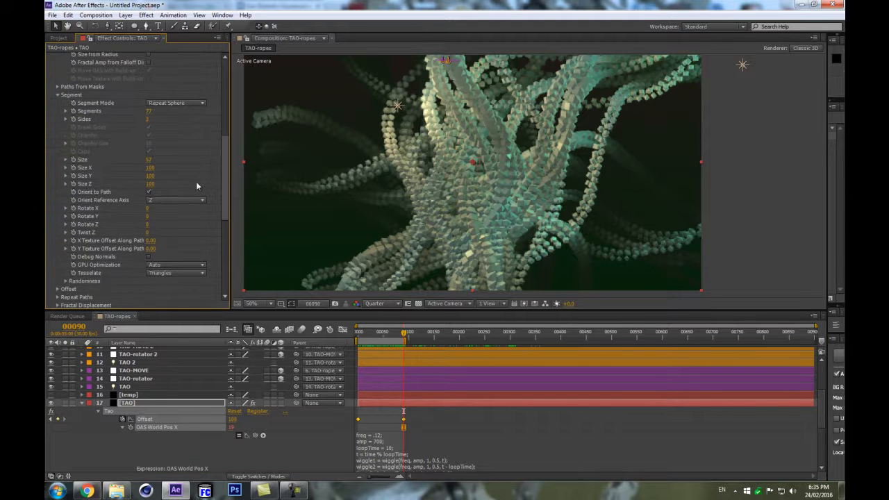
scroll(161, 152, down, 4)
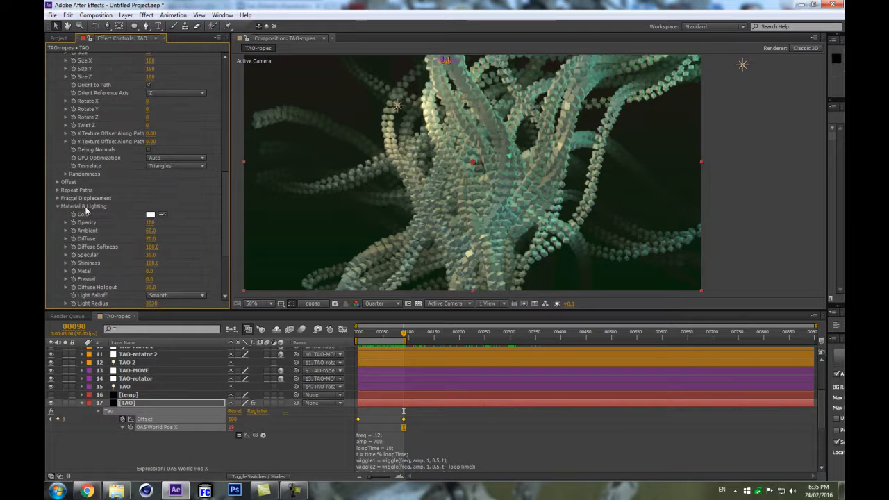
click(58, 182)
scroll(130, 223, down, 4)
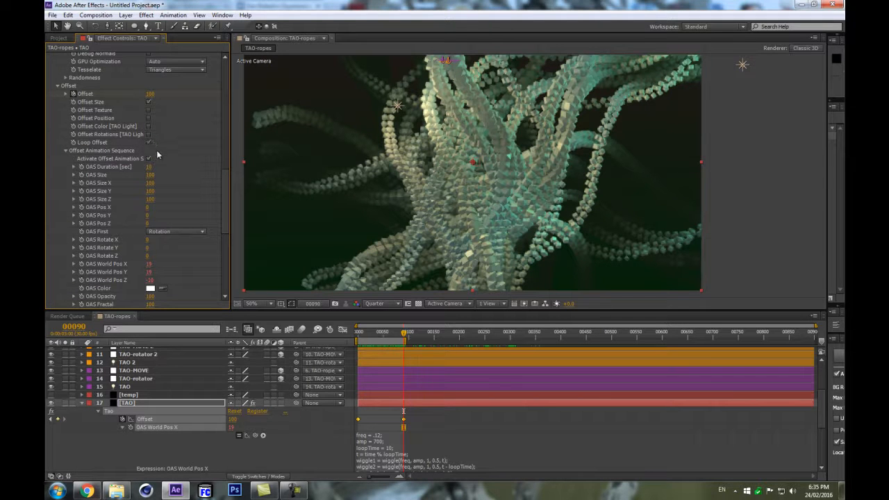
- Review the OAS World Pos X expression of the [TAO] layer and preview the animation
click(429, 415)
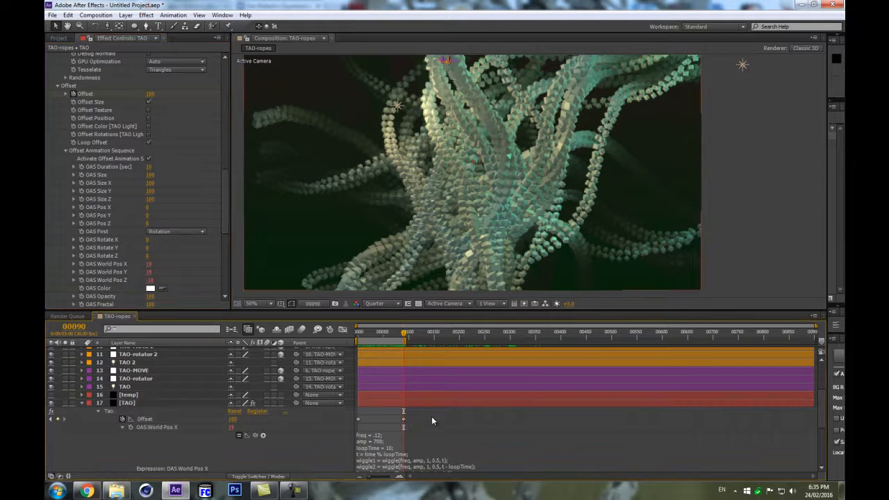
scroll(402, 435, down, 2)
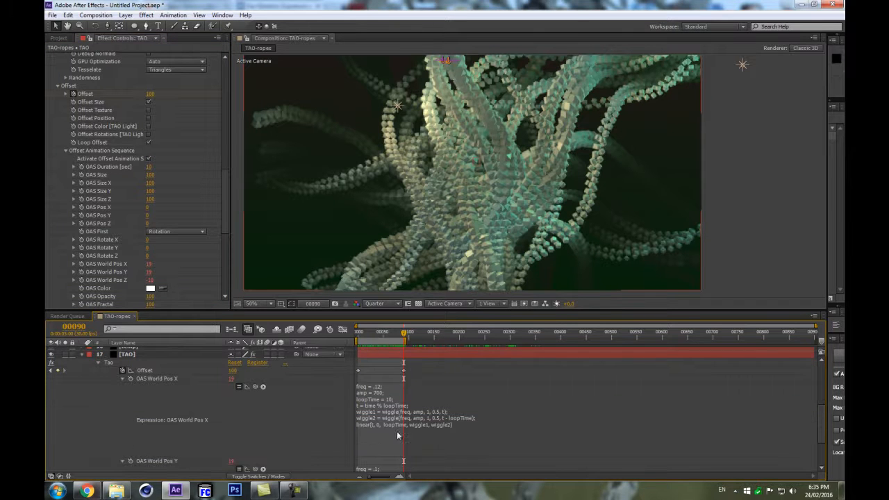
click(377, 398)
click(382, 393)
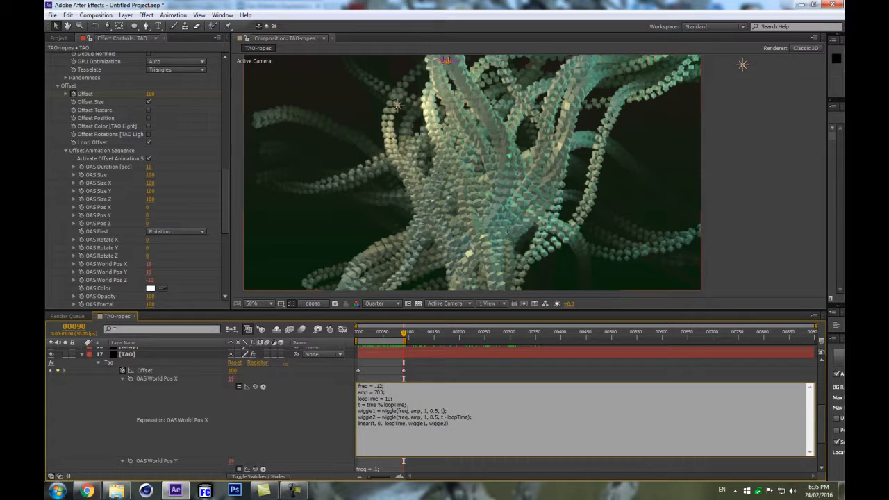
click(276, 418)
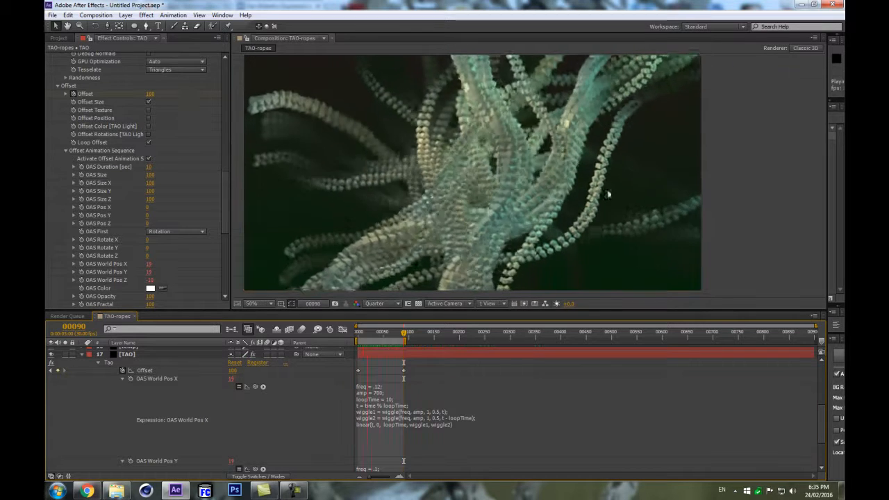
key(space)
- Set the Tao effect's Segments to 177 in the Segment group and preview the animation
click(226, 191)
drag(225, 190, 224, 129)
click(148, 102)
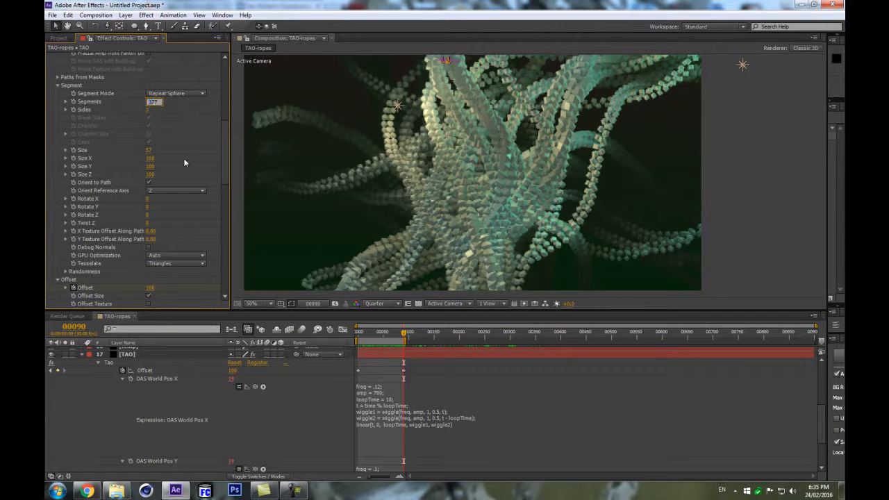
text(177)
key(Return)
click(268, 415)
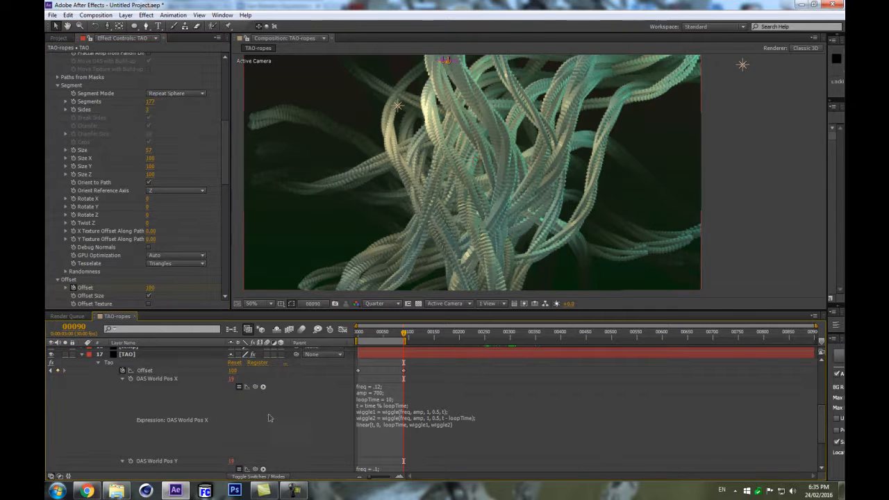
key(Return)
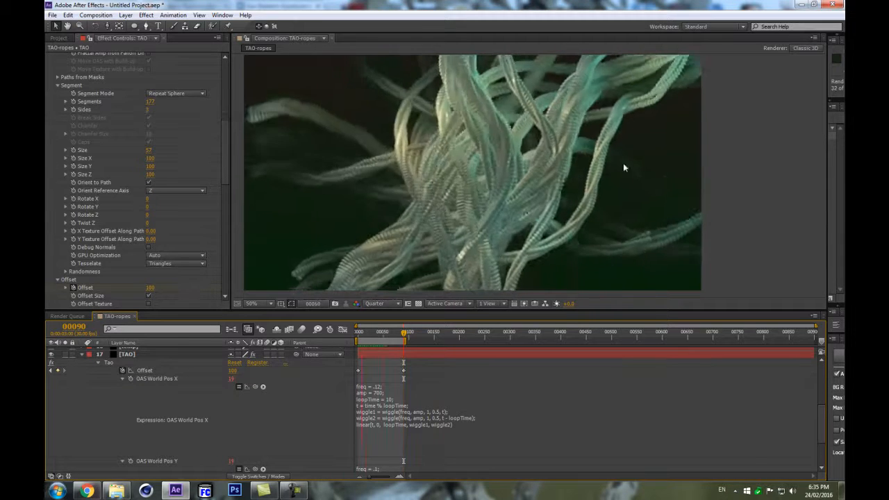
click(170, 390)
- Select Camera 1, undo a trial camera move, and orbit the camera around the ropes to a new angle
scroll(167, 389, up, 5)
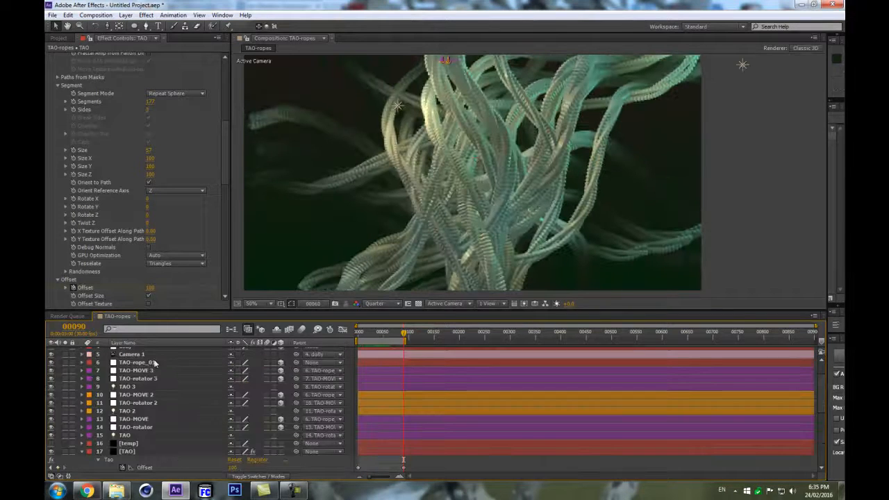
click(149, 355)
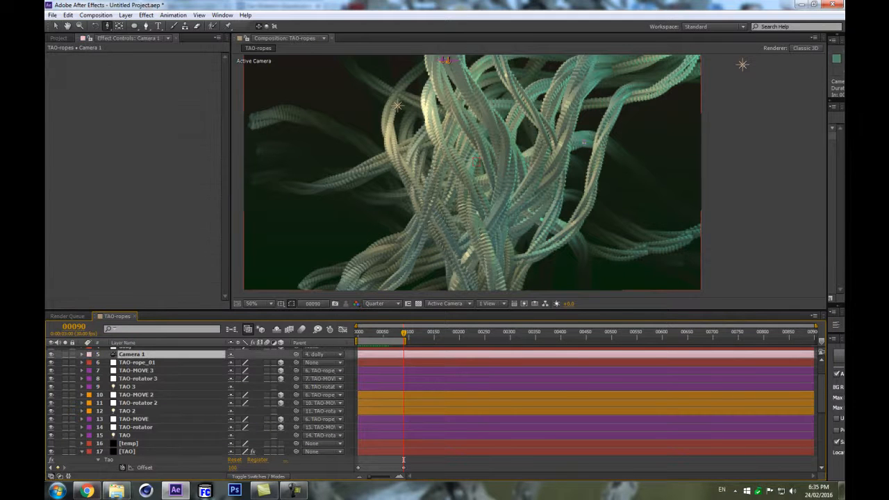
drag(577, 139, 585, 123)
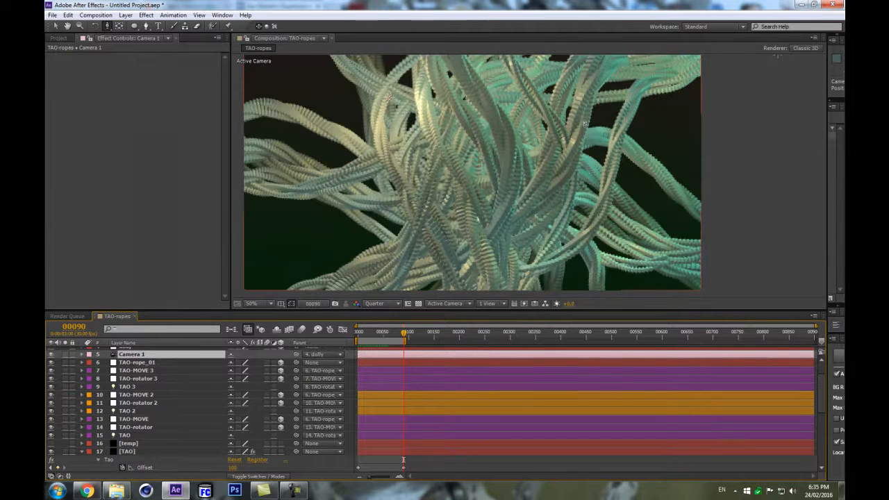
key(ctrl+z)
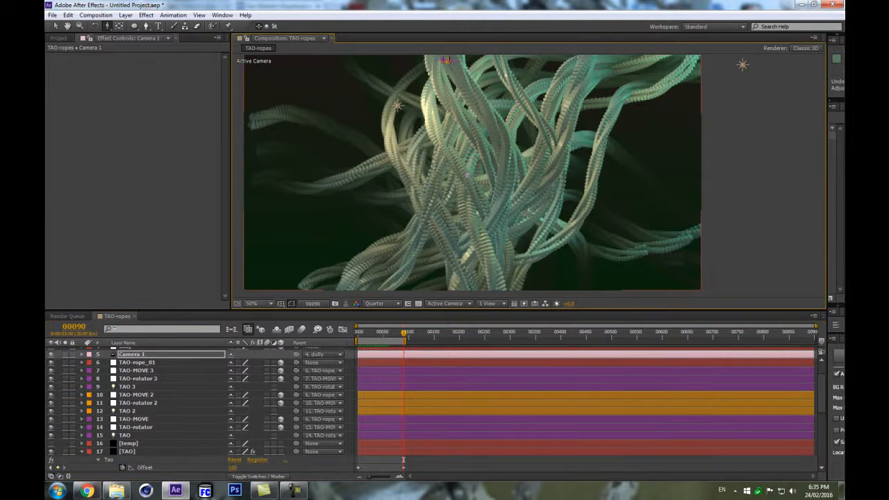
drag(474, 174, 441, 200)
drag(446, 199, 473, 191)
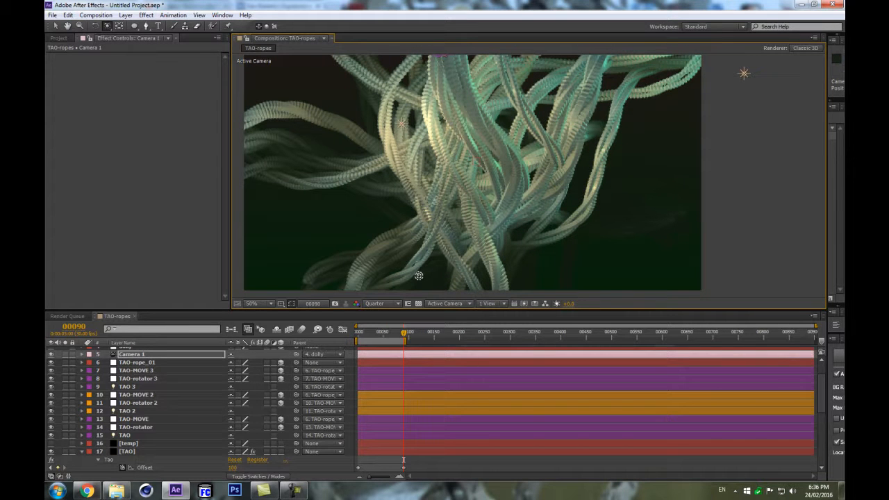
- Collapse the [TAO] layer's properties and bring the first layers of the stack into view
click(80, 453)
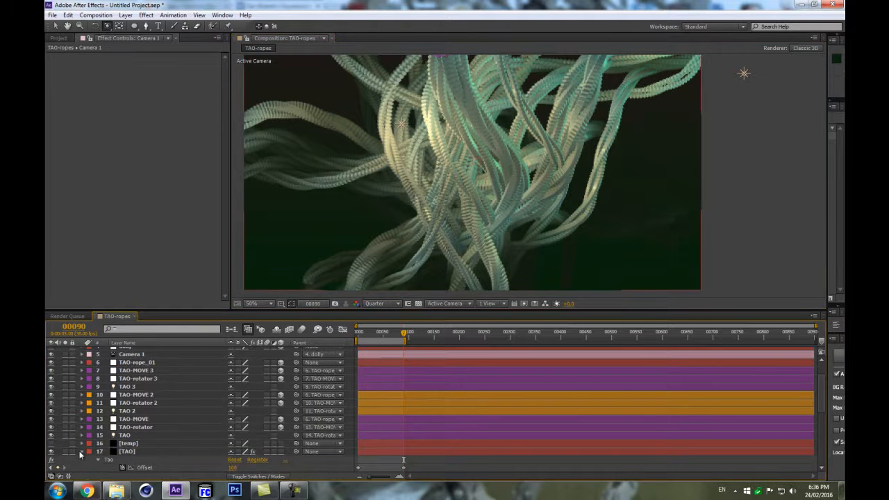
click(81, 452)
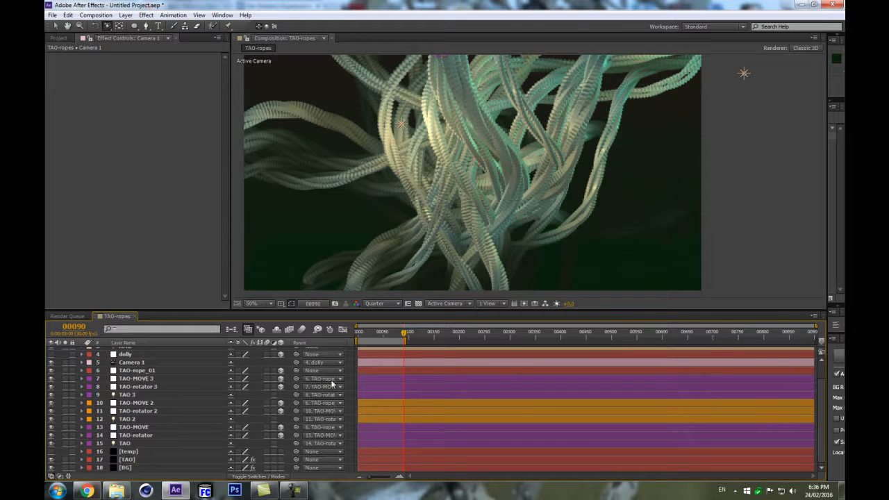
scroll(175, 411, up, 1)
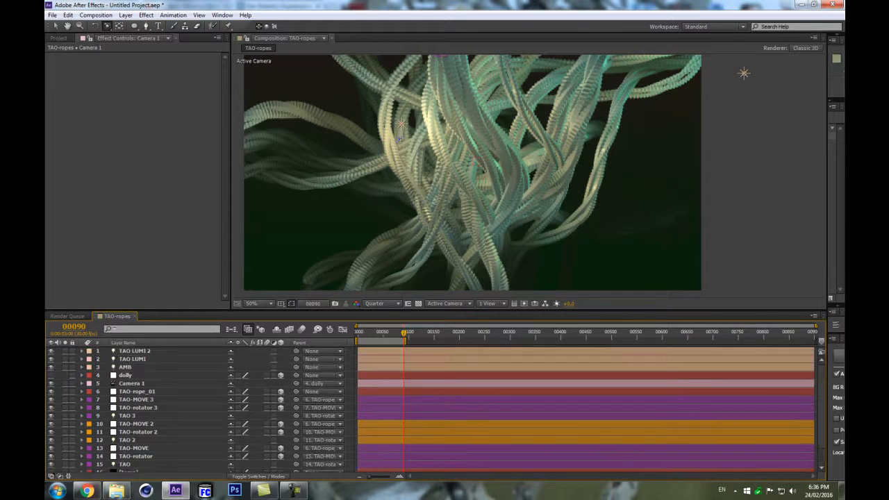